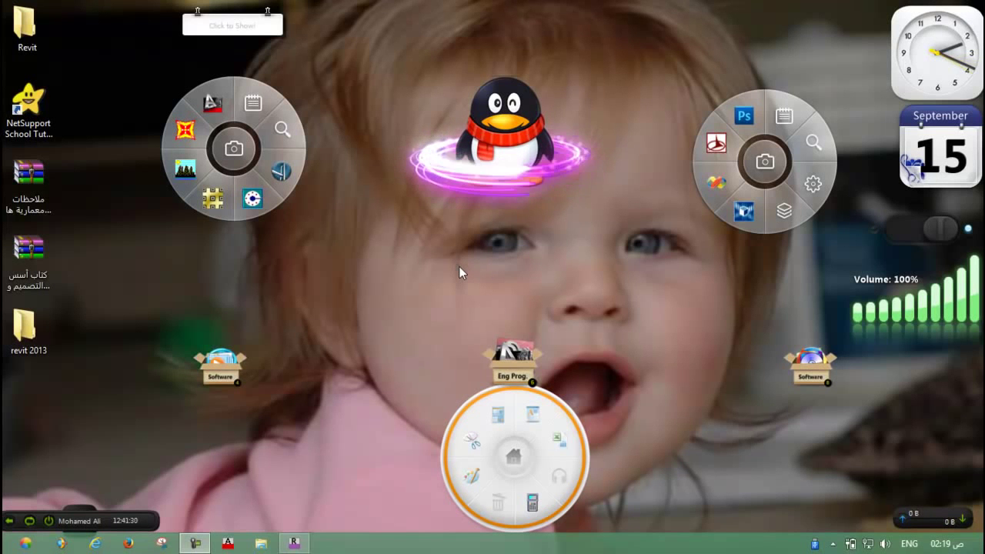
Restore the Revit project to its 3D frame view and pan the model slightly left.
right_click(459, 267)
left_click(486, 298)
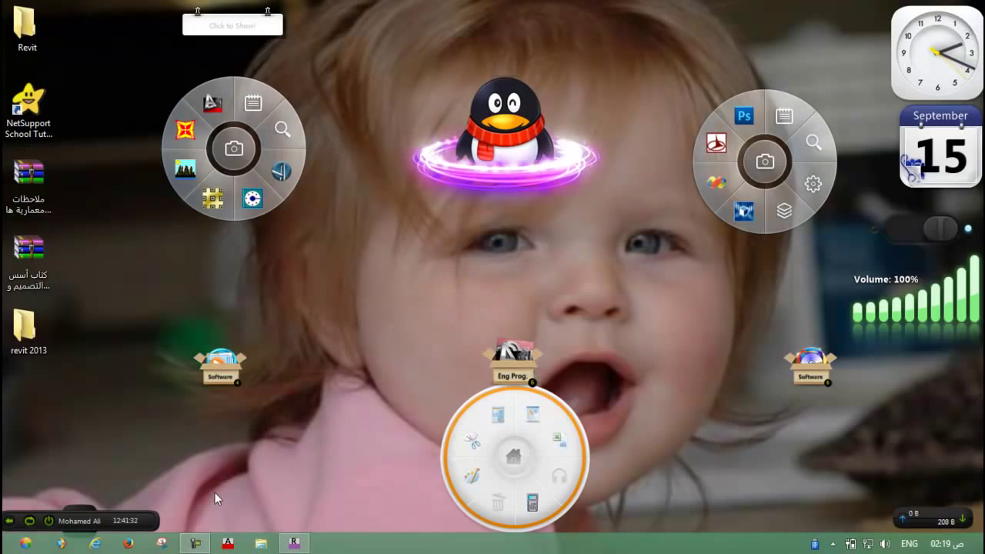
left_click(294, 543)
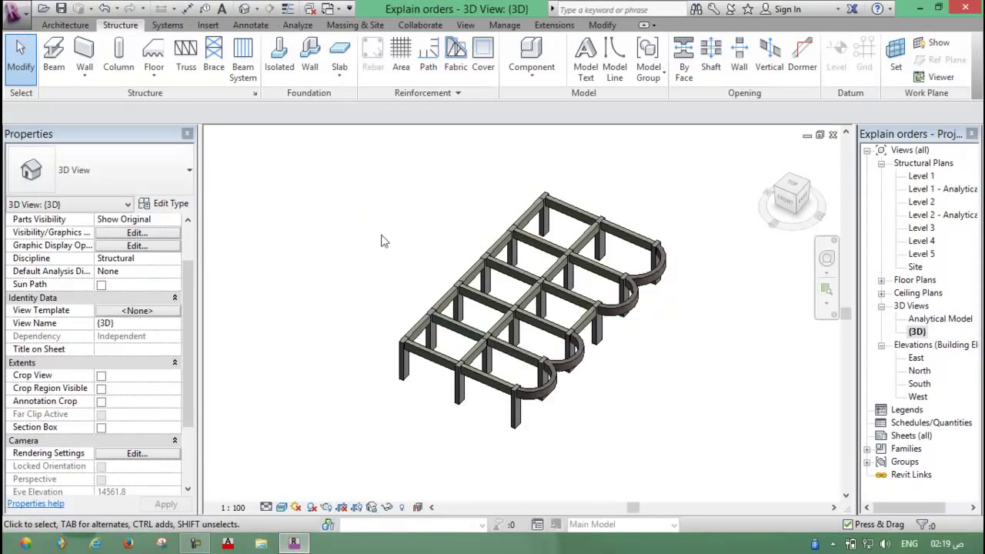
middle_click_drag(390, 235, 371, 234)
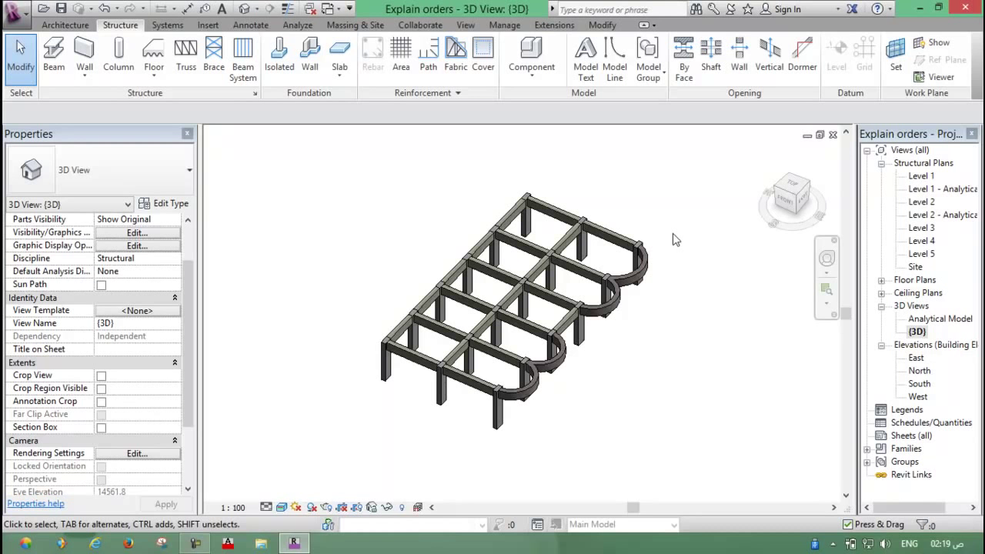
Open the Level 2 structural plan.
double_click(921, 201)
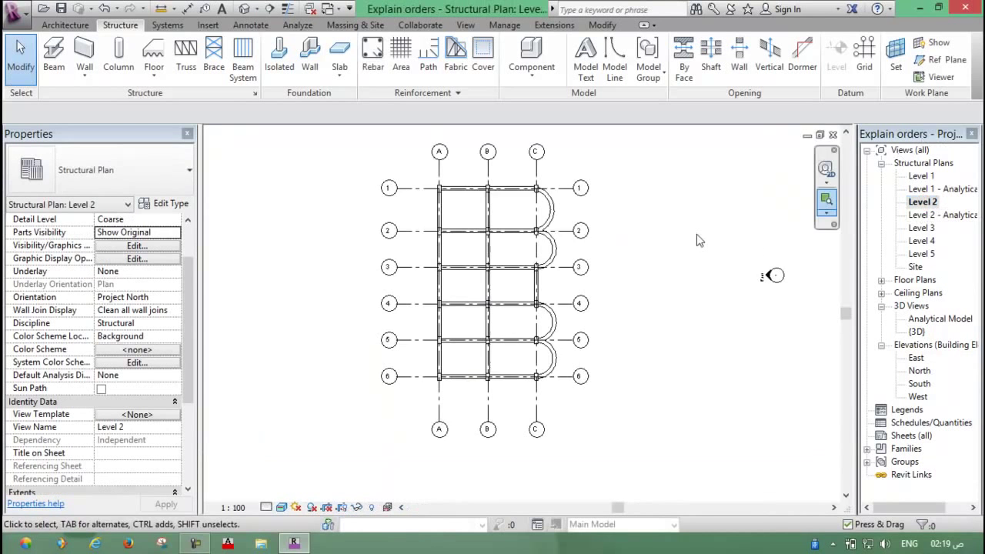
scroll(441, 254, "up", 3)
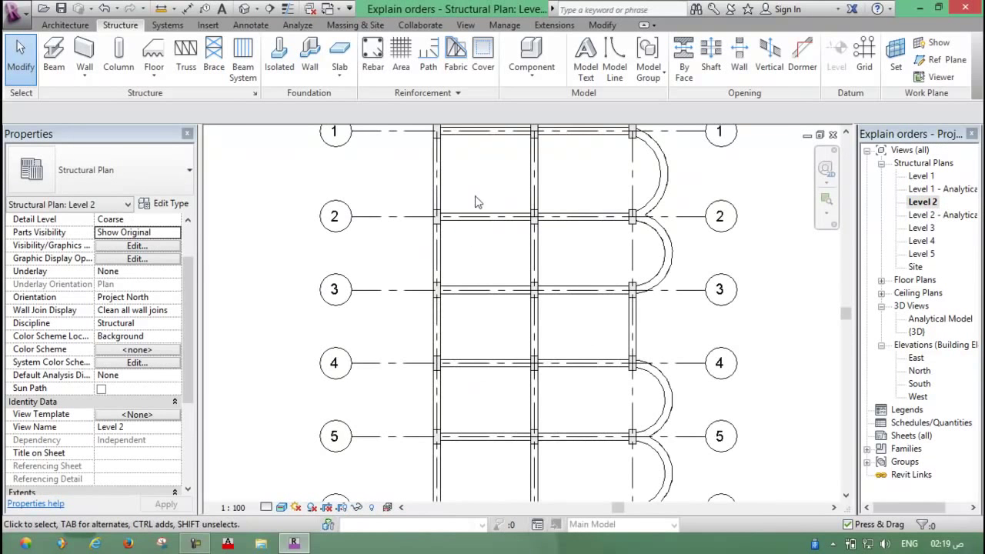
scroll(497, 194, "down", 2)
scroll(499, 185, "up", 2)
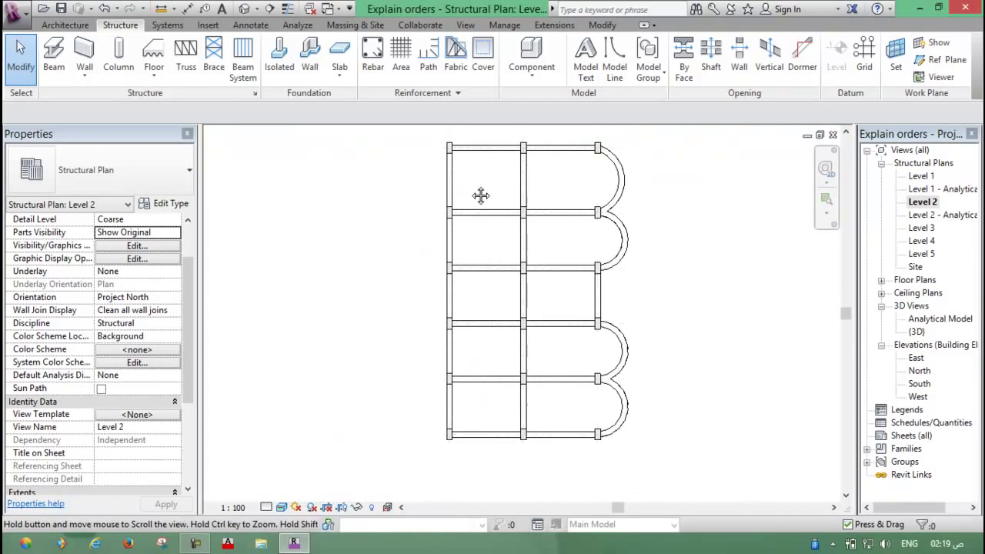
scroll(479, 195, "down", 2)
Set the plan's visual style to Wireframe without saving, and recentre the grid.
left_click(281, 508)
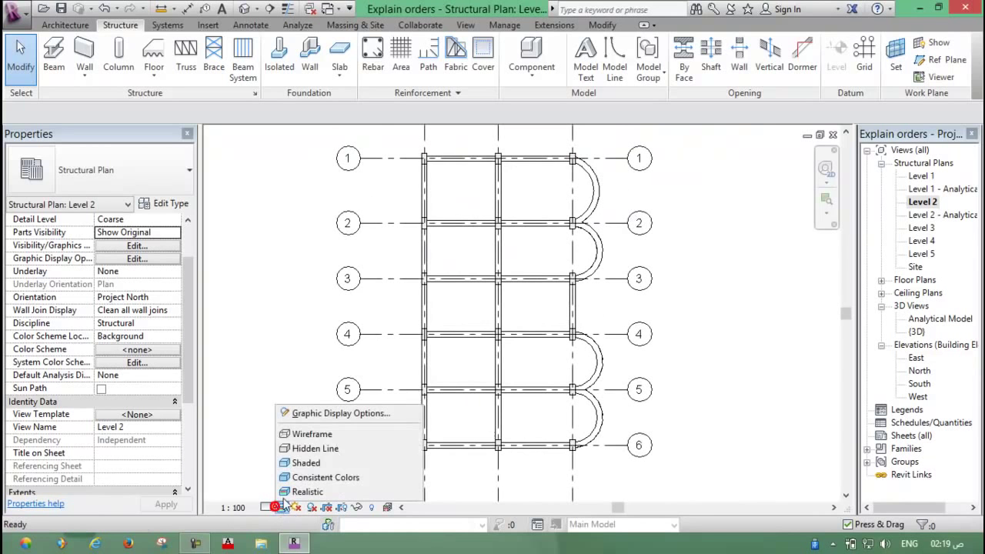
left_click(308, 449)
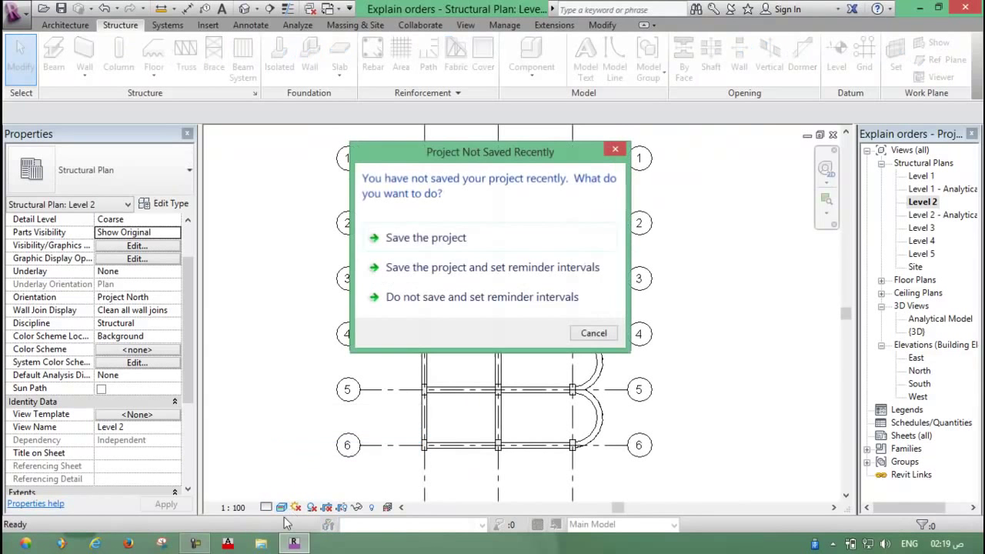
left_click(605, 339)
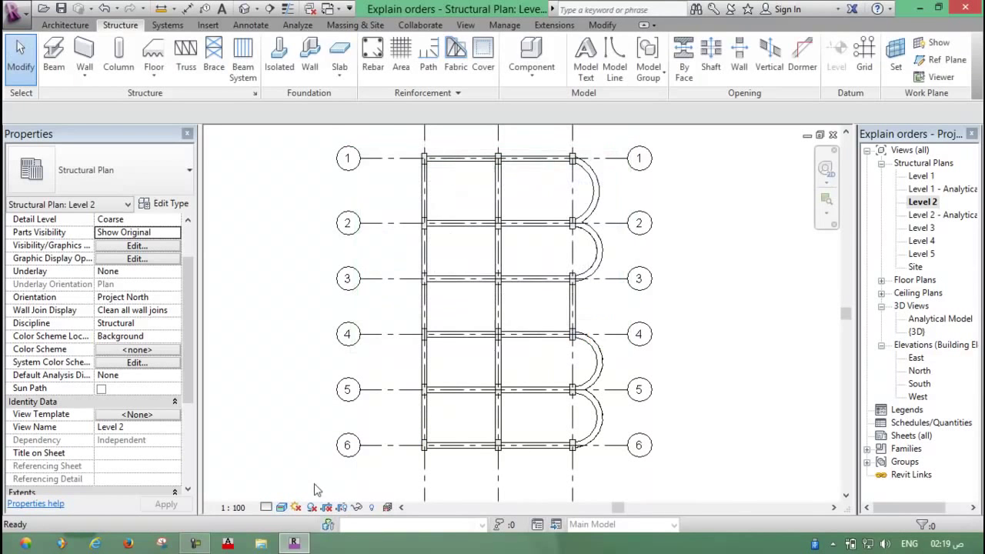
left_click(273, 509)
left_click(282, 508)
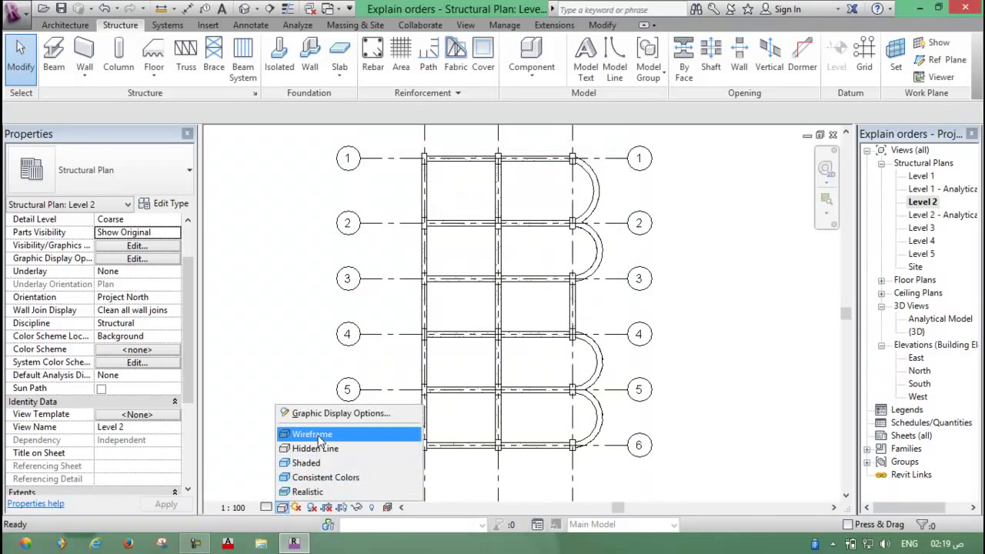
left_click(314, 436)
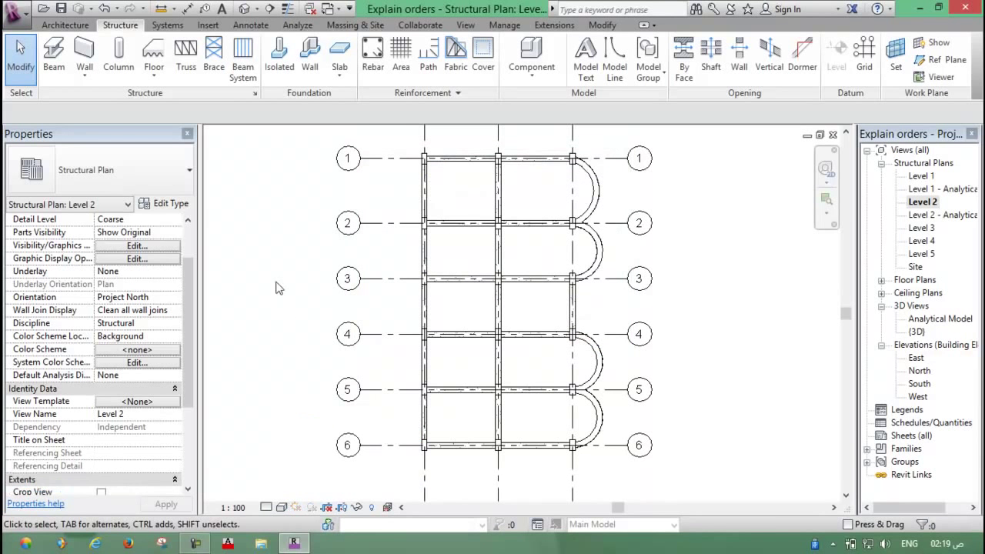
scroll(504, 161, "up", 2)
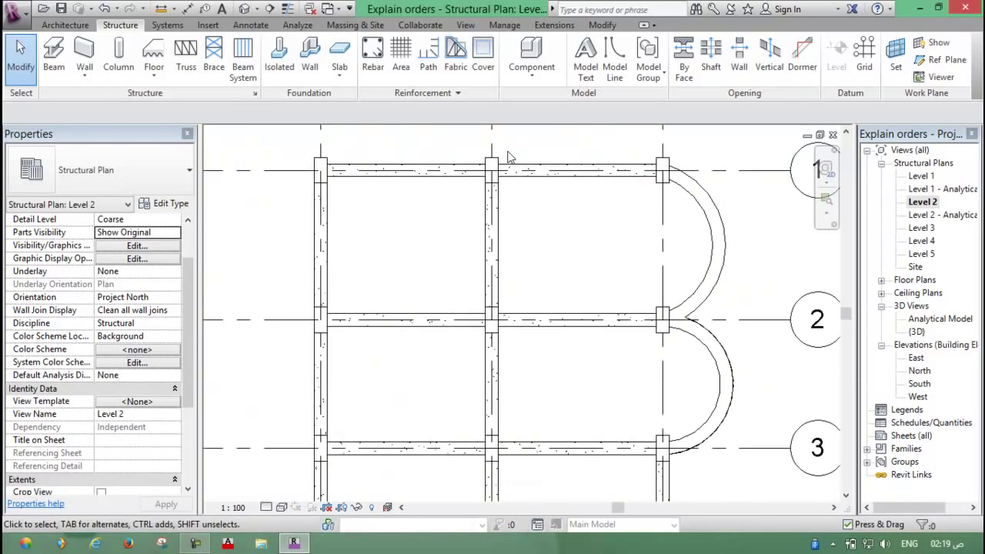
scroll(531, 180, "up", 2)
scroll(593, 179, "up", 2)
scroll(593, 179, "down", 4)
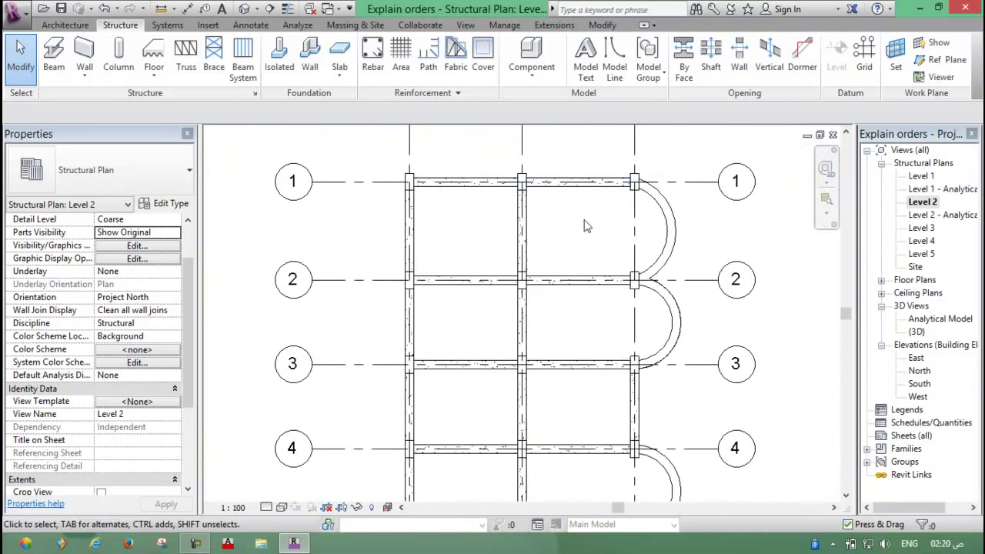
middle_click_drag(587, 222, 542, 223)
scroll(542, 223, "up", 4)
scroll(543, 224, "down", 3)
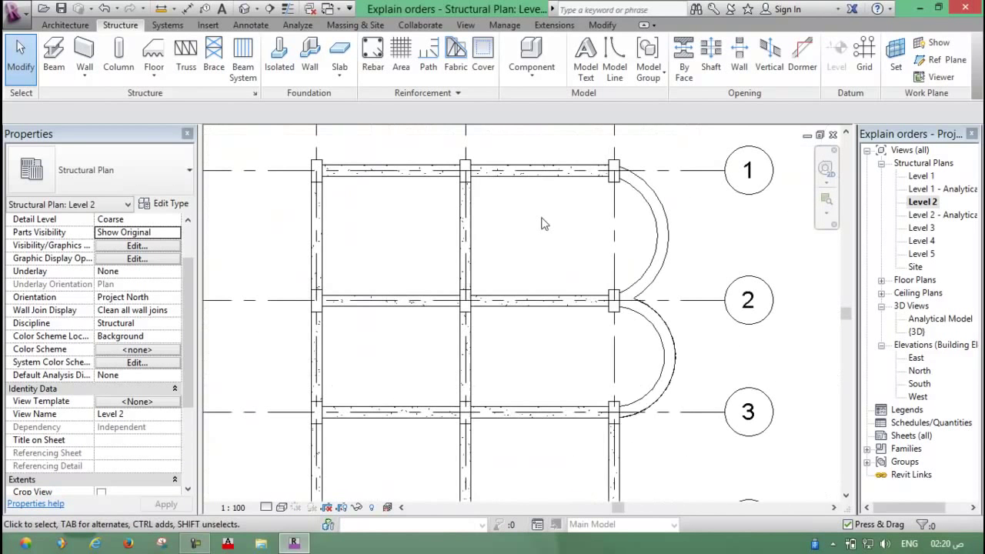
right_click(540, 225)
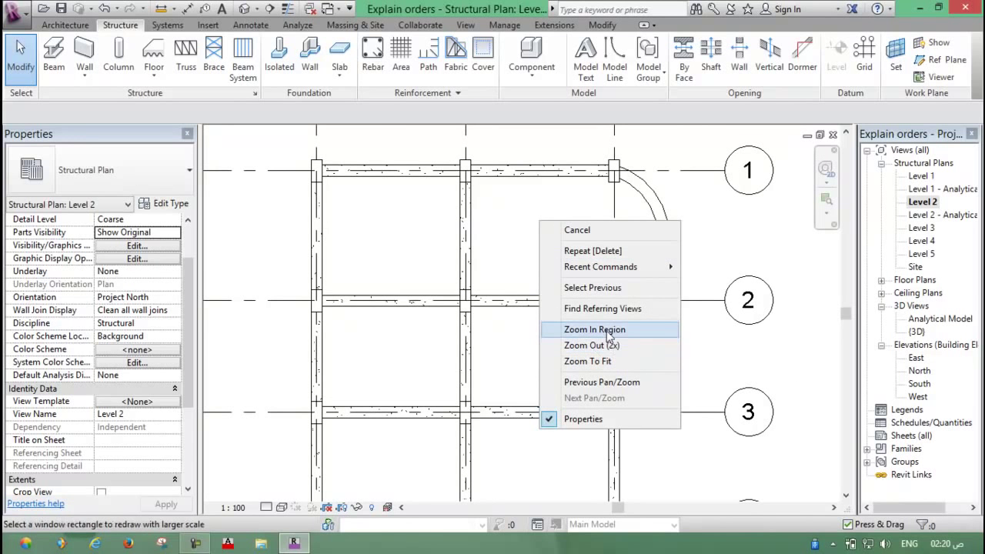
left_click(516, 209)
scroll(518, 212, "down", 3)
scroll(539, 223, "down", 1)
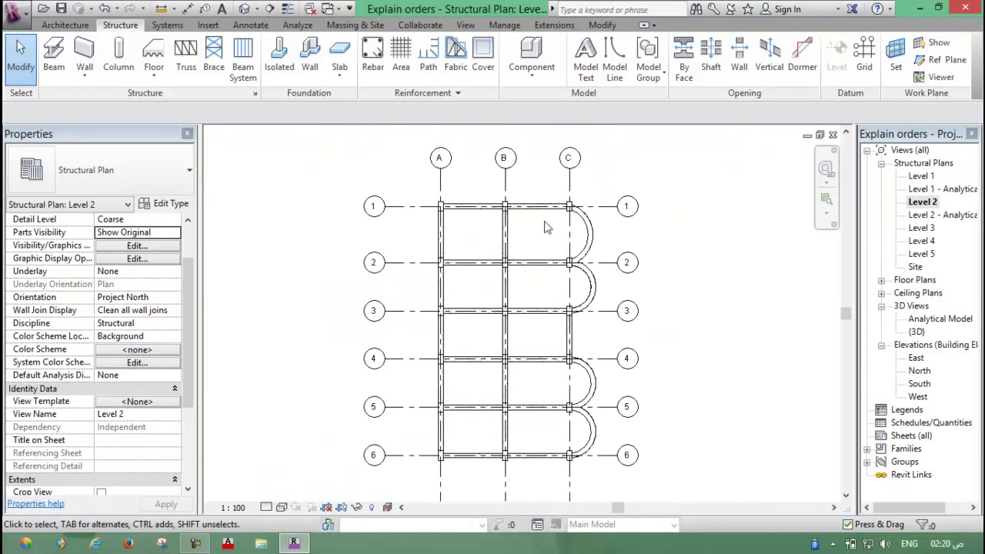
scroll(538, 223, "down", 1)
scroll(521, 224, "up", 2)
scroll(521, 225, "up", 1)
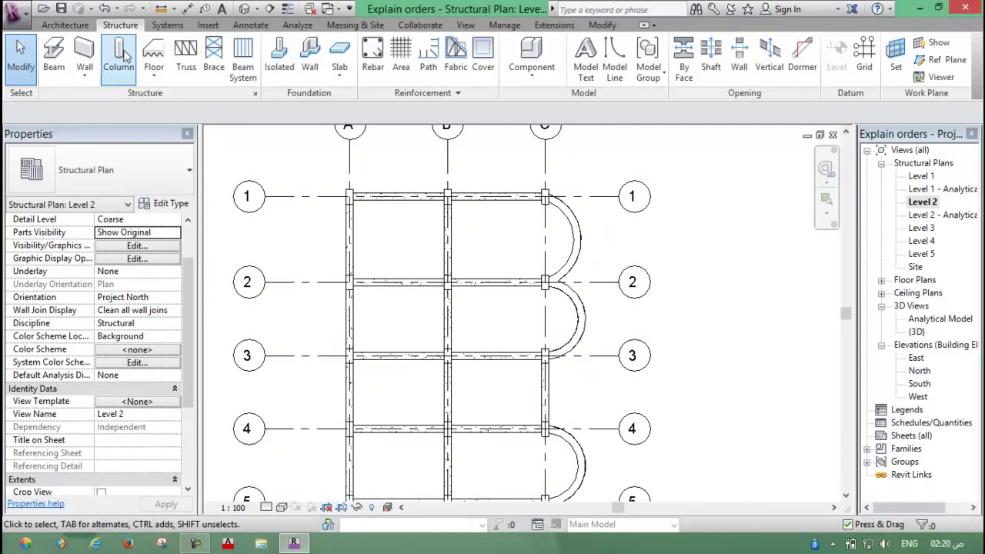
Start a Floor: Structural with the Generic 300mm type and bring up its type properties.
left_click(153, 81)
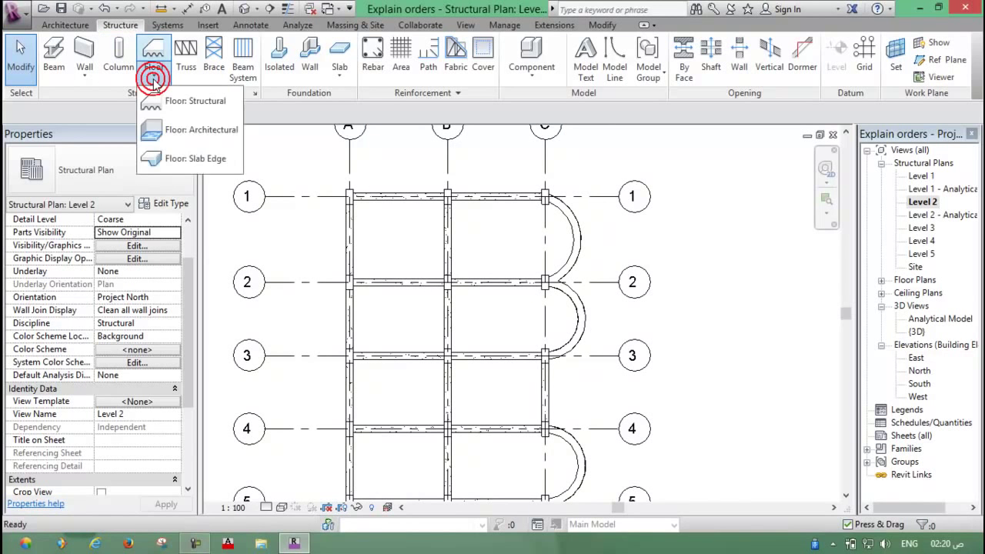
left_click(182, 106)
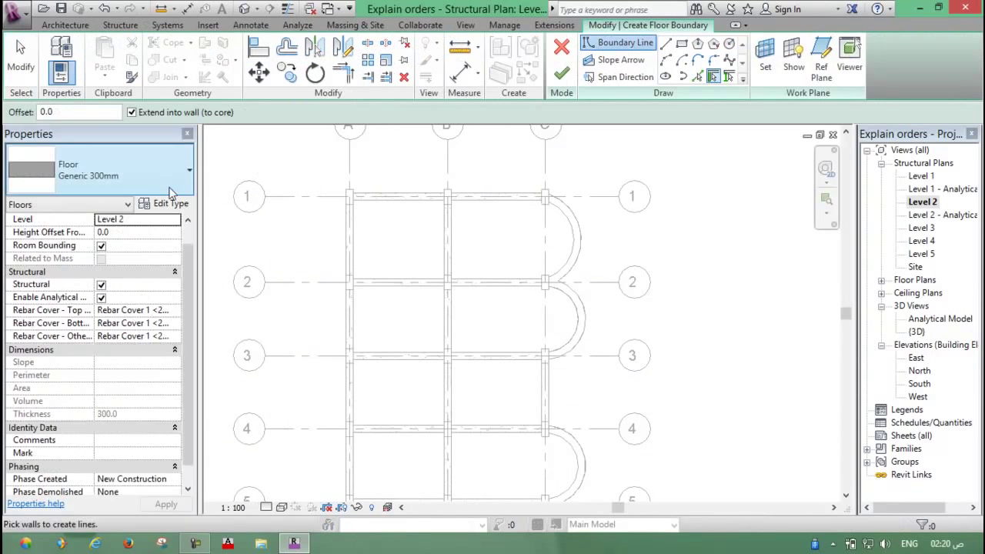
left_click(169, 194)
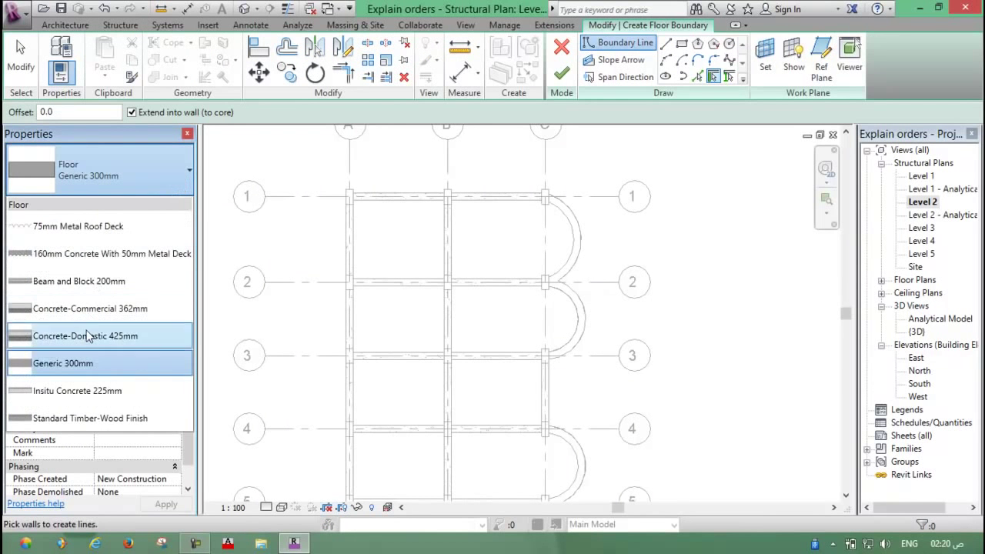
left_click(69, 370)
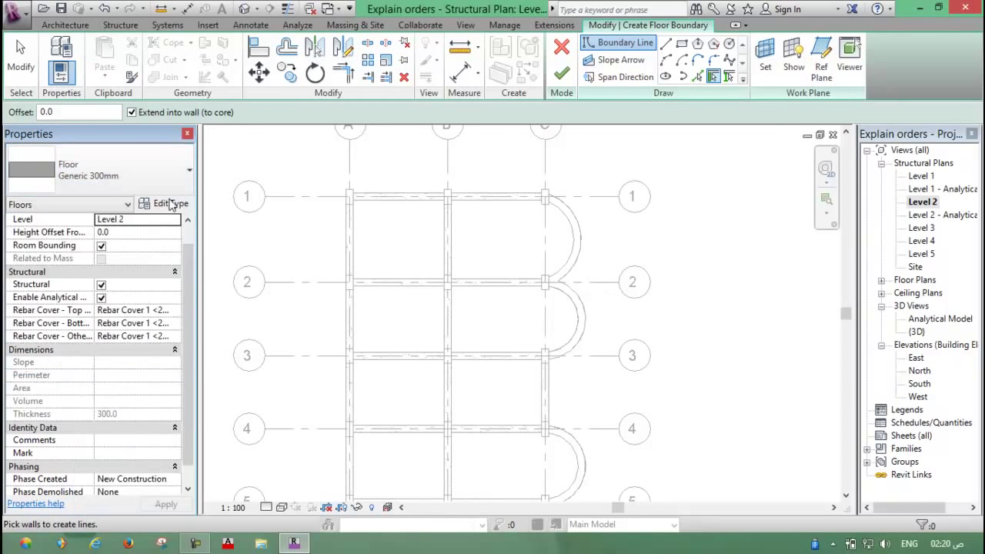
left_click(171, 202)
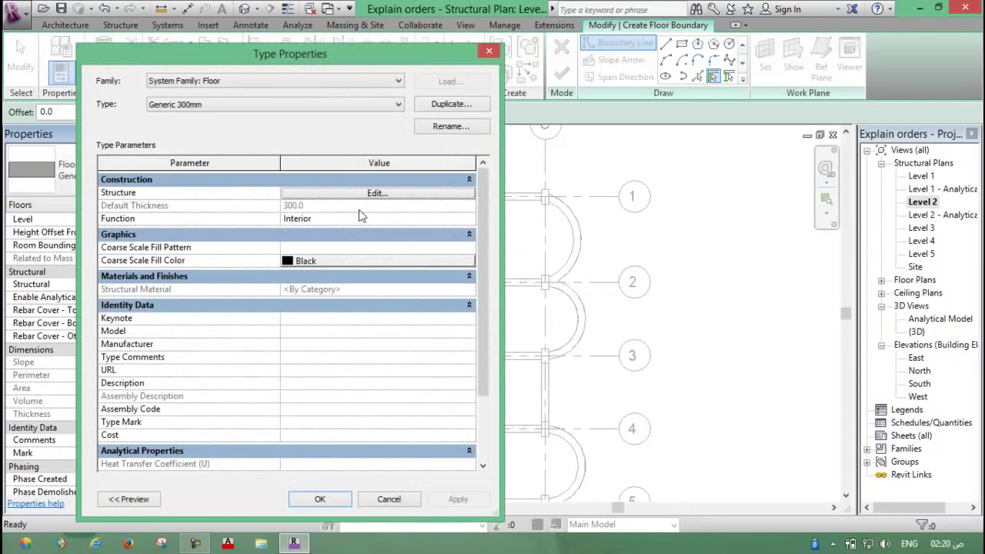
Duplicate the floor type as 'SS 150 mm' and open its layer structure for editing.
left_click(445, 107)
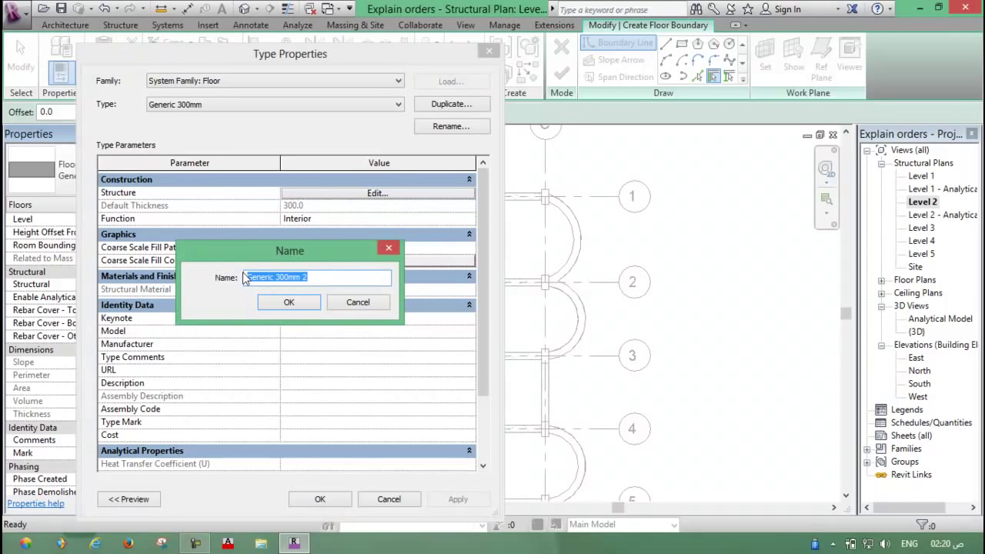
type("Fla")
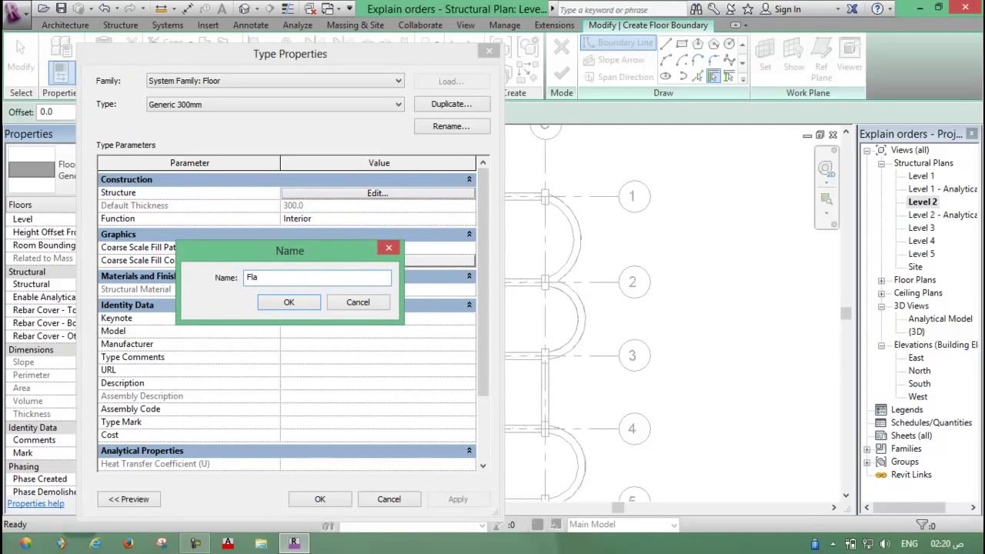
key("BackSpace")
key("BackSpace")
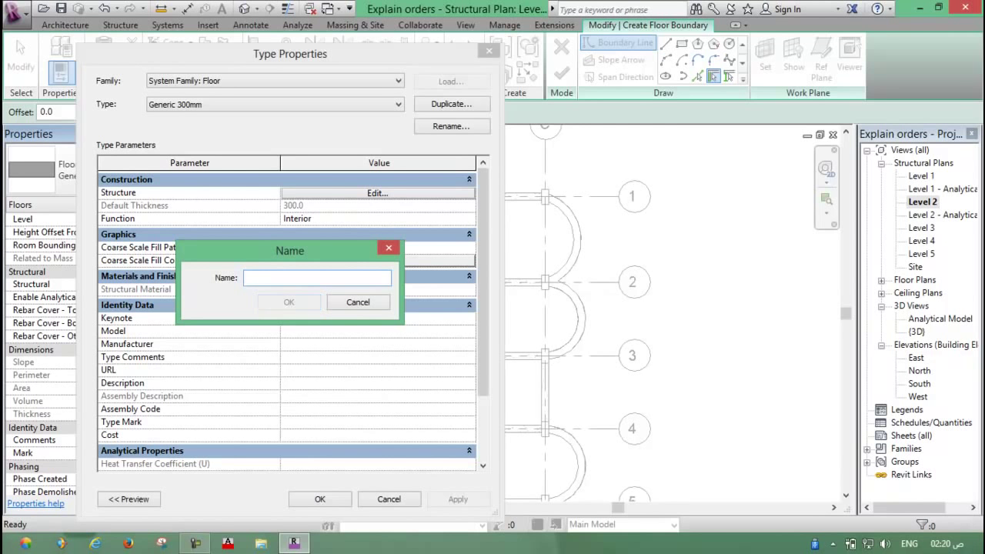
type("SS 150 mm")
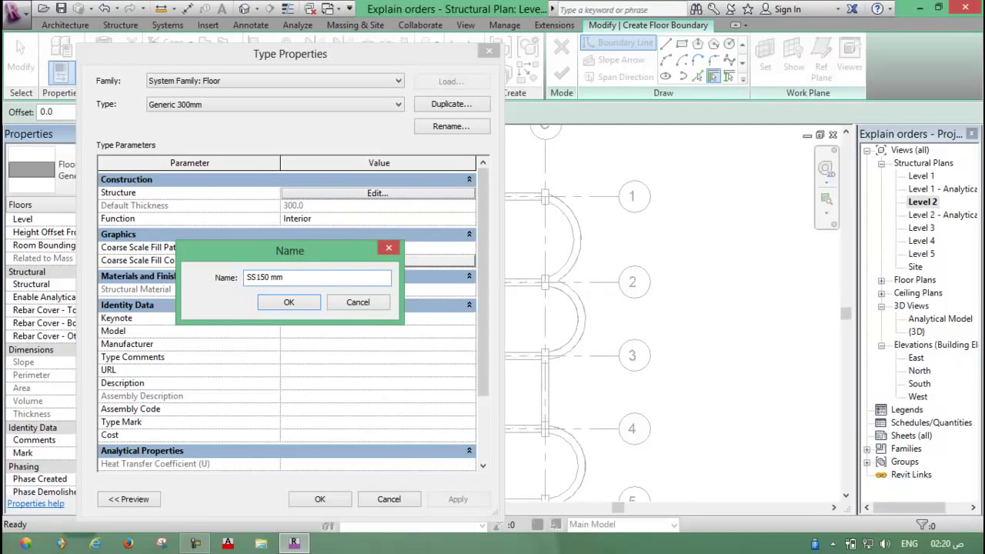
left_click(286, 302)
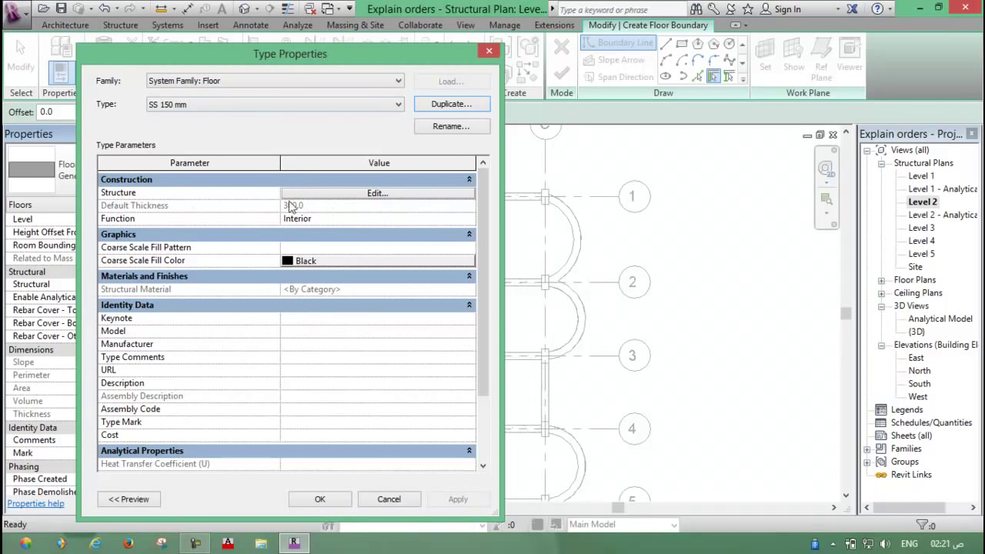
left_click(371, 194)
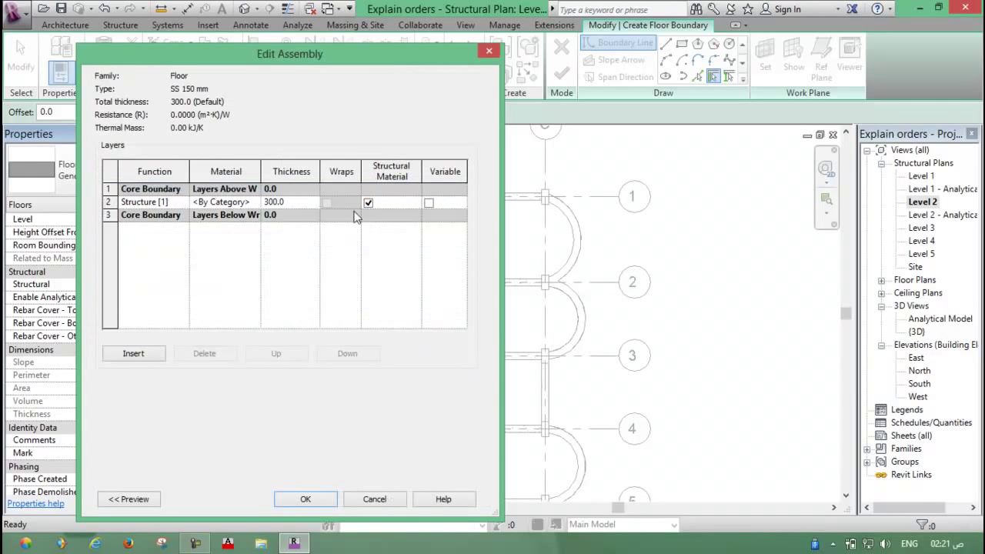
Open the Material Browser for the structure layer and pick Concrete, Cast In Situ.
left_click(254, 202)
left_click(253, 202)
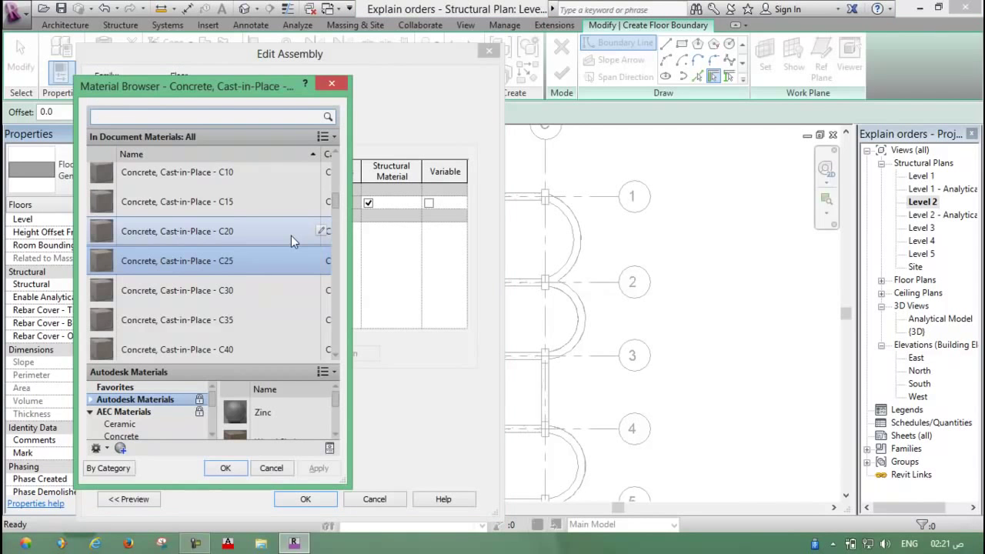
left_click_drag(235, 91, 257, 90)
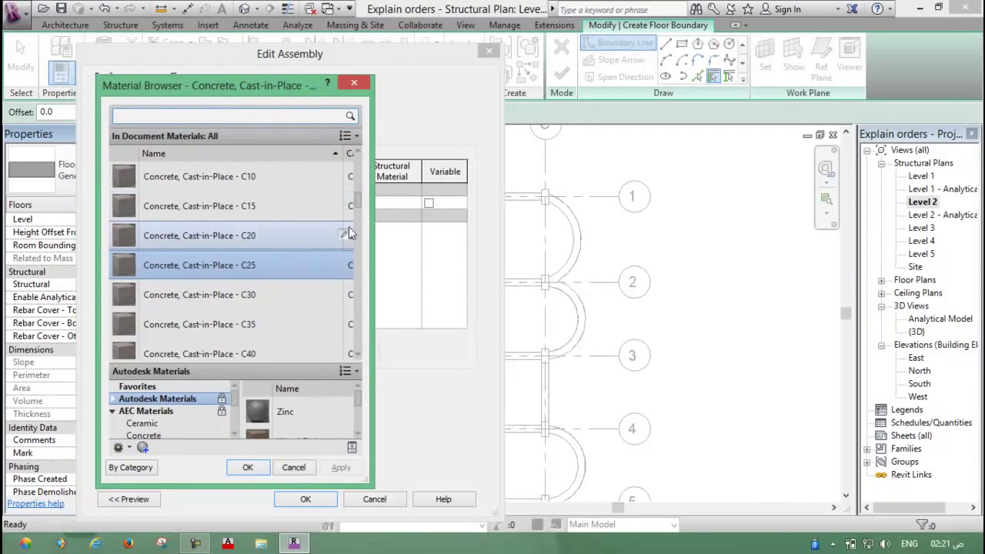
left_click_drag(357, 198, 358, 218)
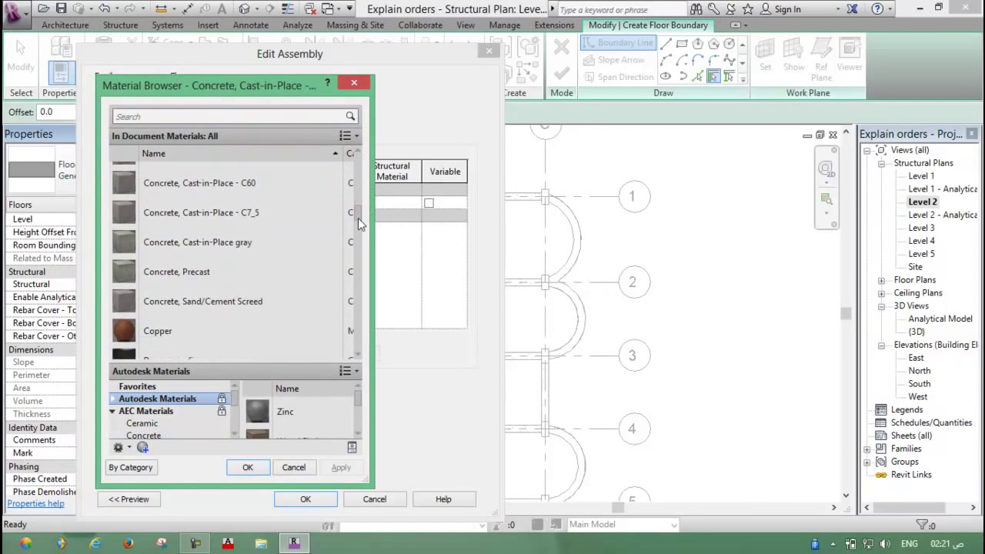
scroll(283, 254, "down", 1)
scroll(275, 259, "up", 5)
scroll(273, 259, "up", 4)
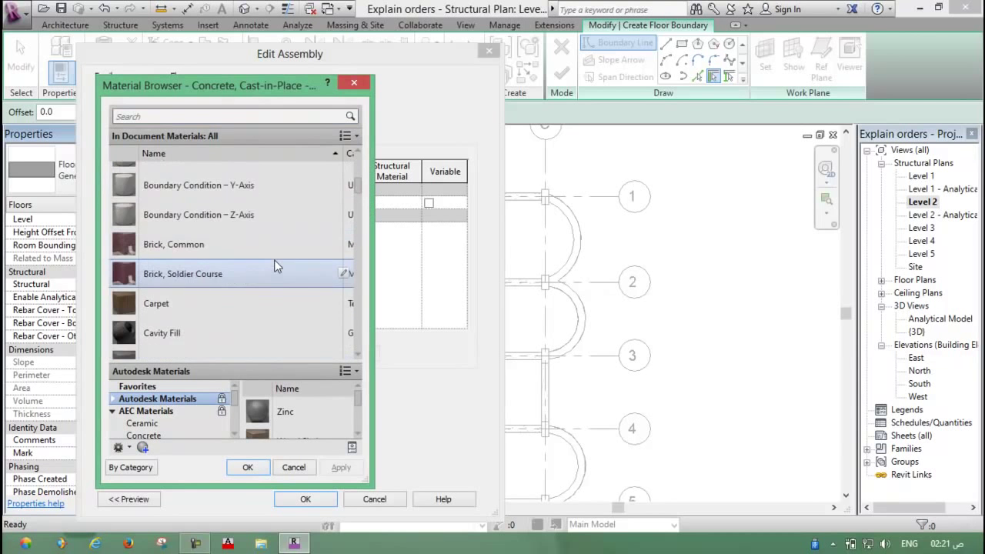
scroll(271, 261, "down", 2)
scroll(267, 260, "down", 2)
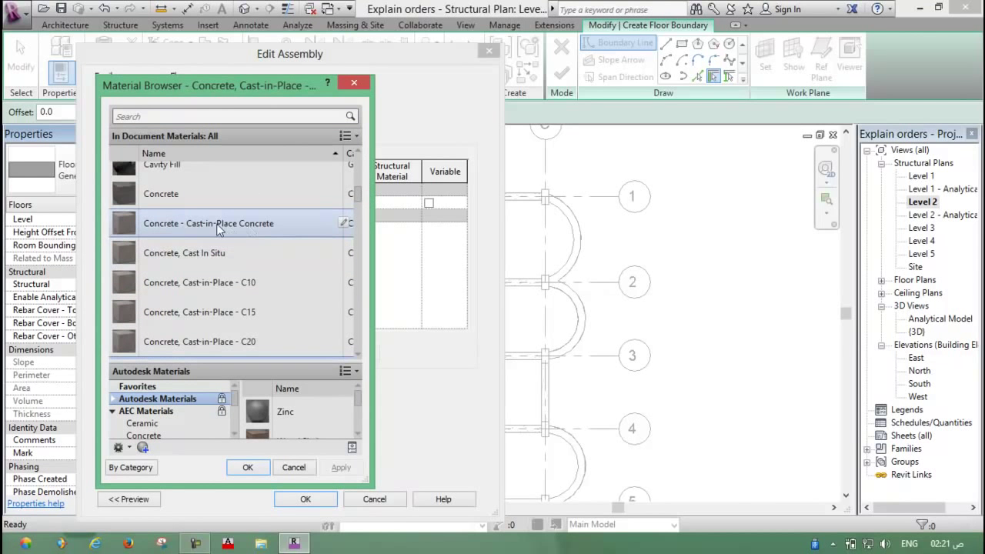
left_click(200, 254)
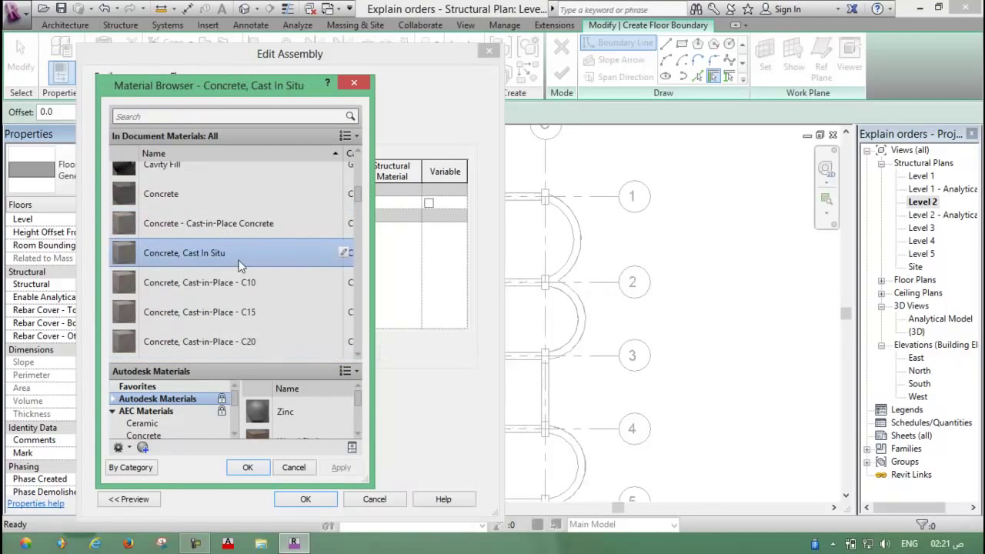
scroll(238, 266, "down", 1)
Open Concrete, Cast In Situ in the Material Editor and enlarge the editor window.
left_click(205, 226)
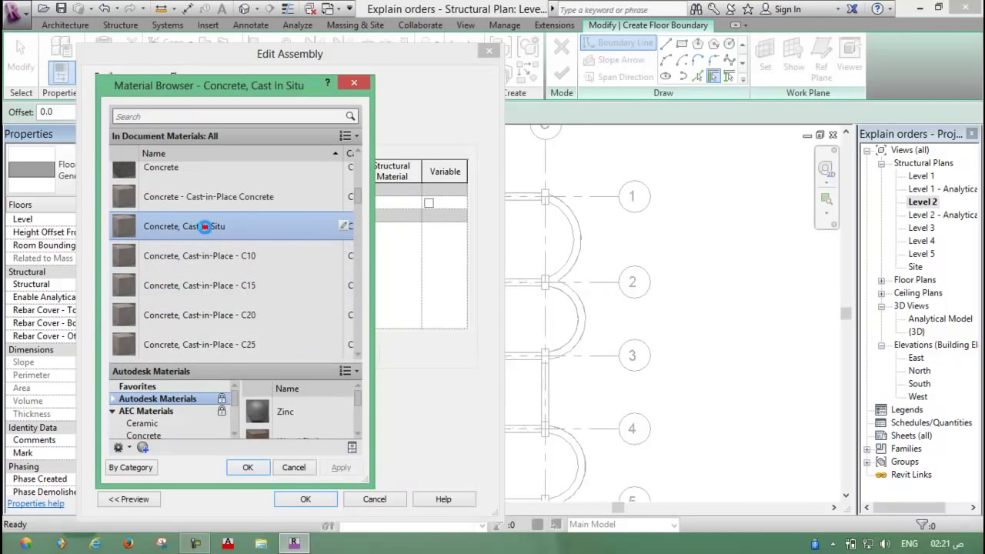
double_click(204, 226)
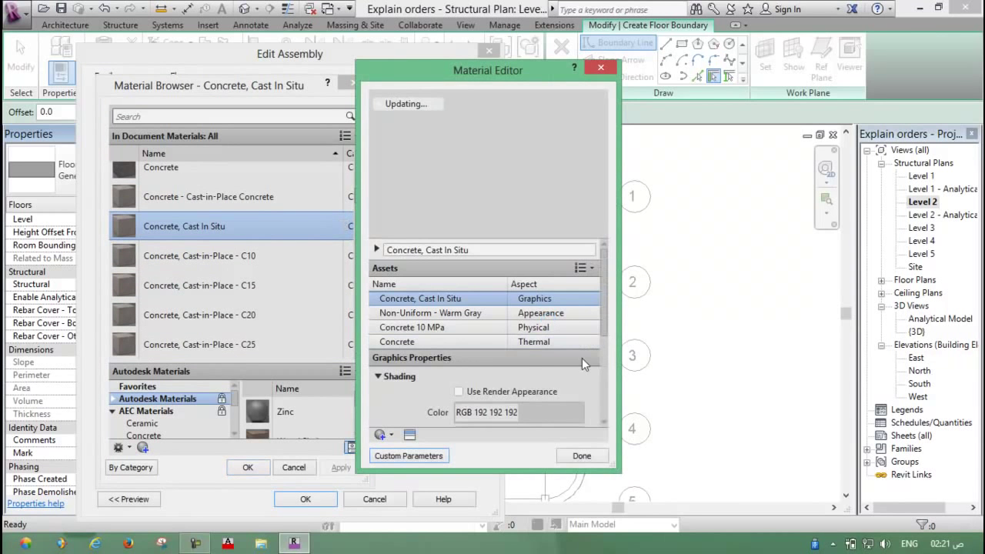
left_click_drag(618, 469, 822, 507)
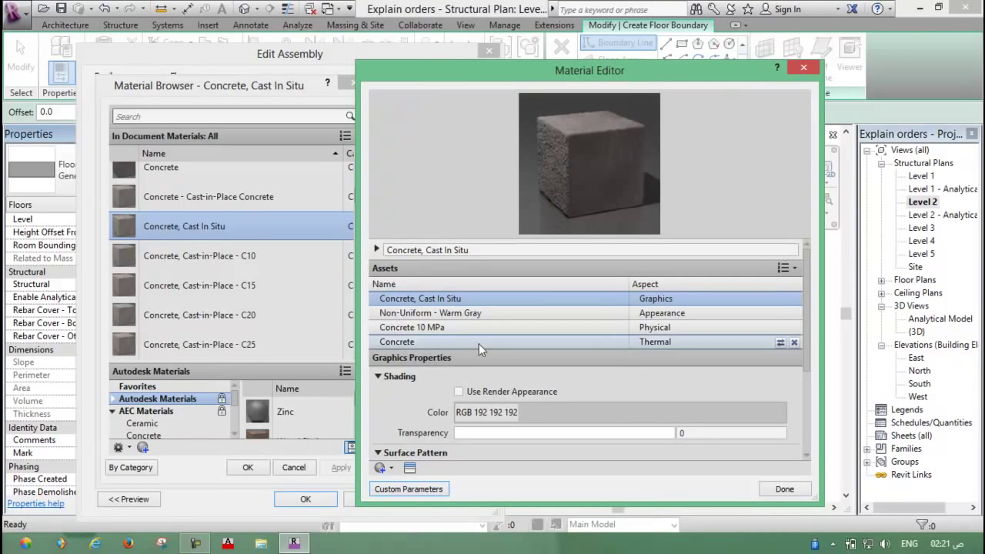
mouse_move(585, 314)
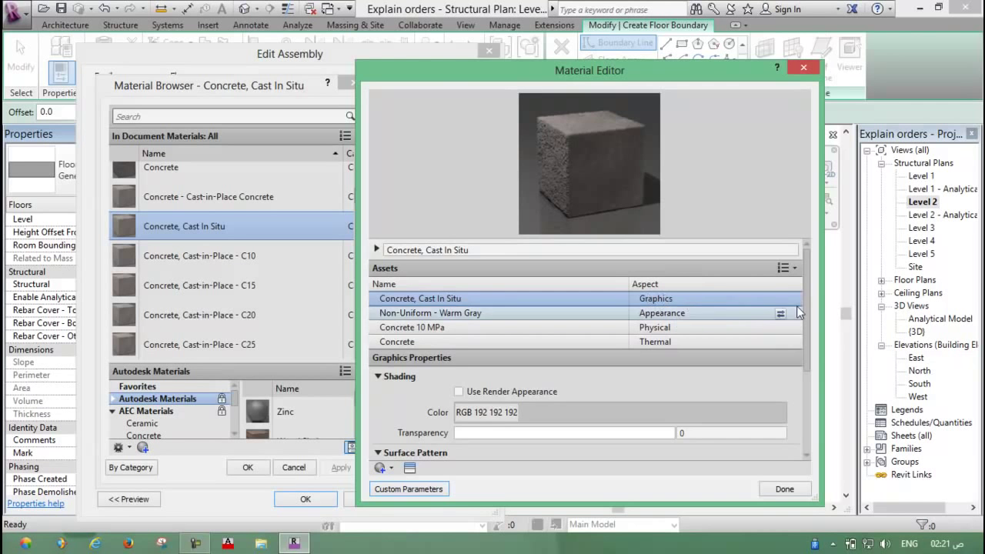
left_click_drag(805, 316, 813, 369)
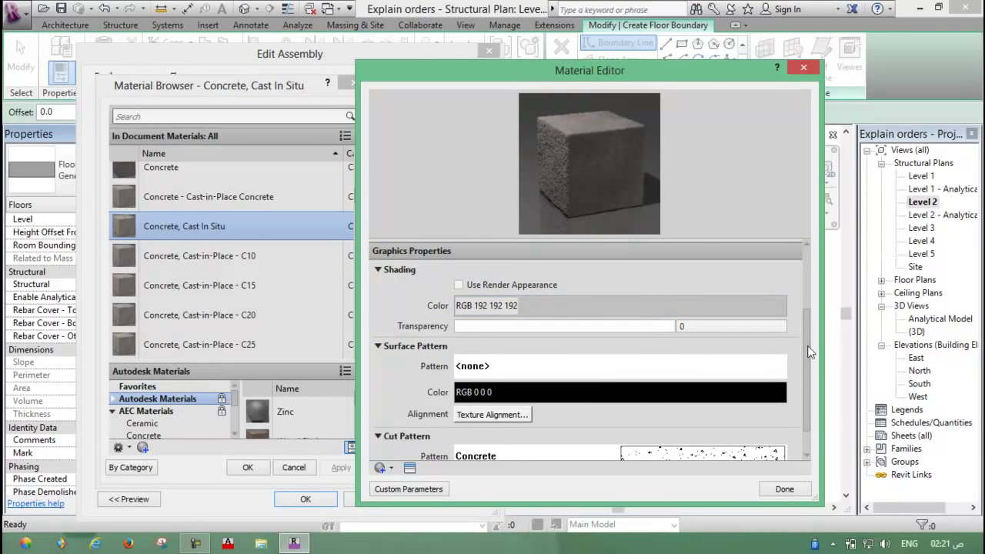
left_click_drag(810, 351, 810, 382)
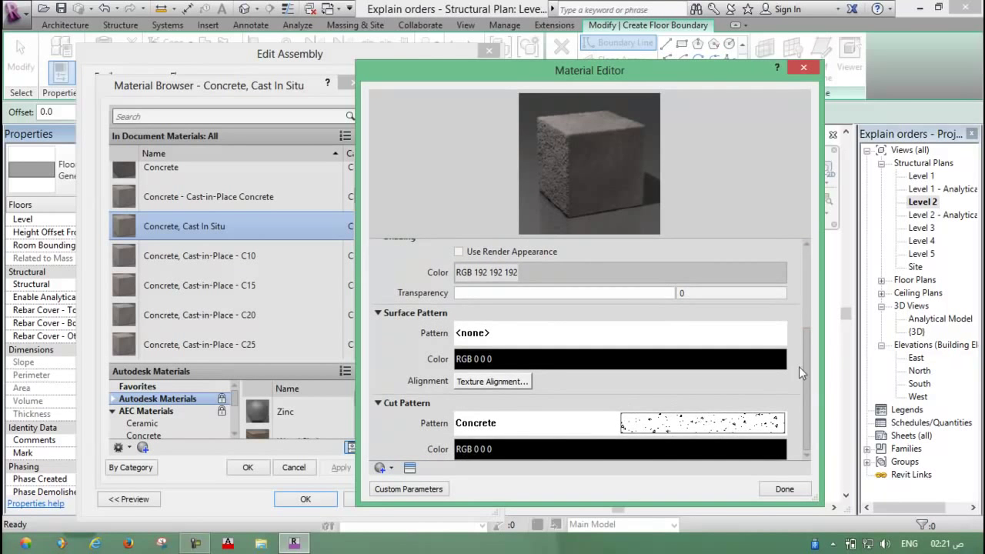
left_click_drag(807, 370, 811, 292)
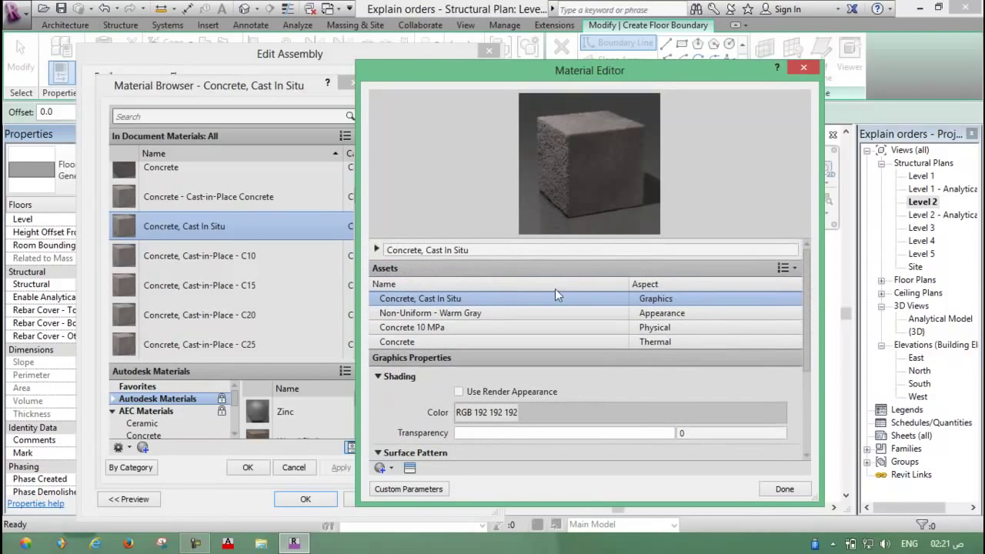
mouse_move(412, 327)
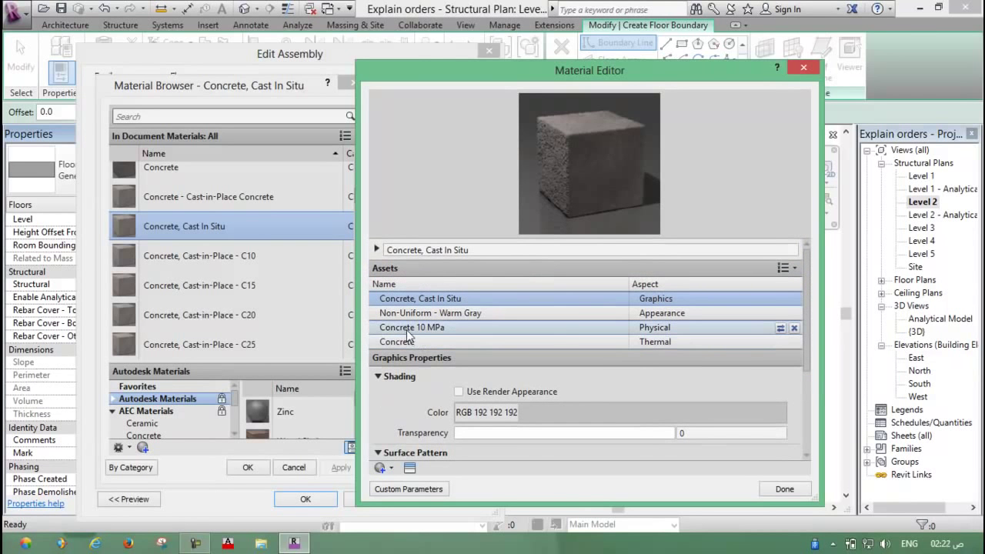
Show the Physical asset and review its Concrete 10 MPa information fields.
left_click(662, 327)
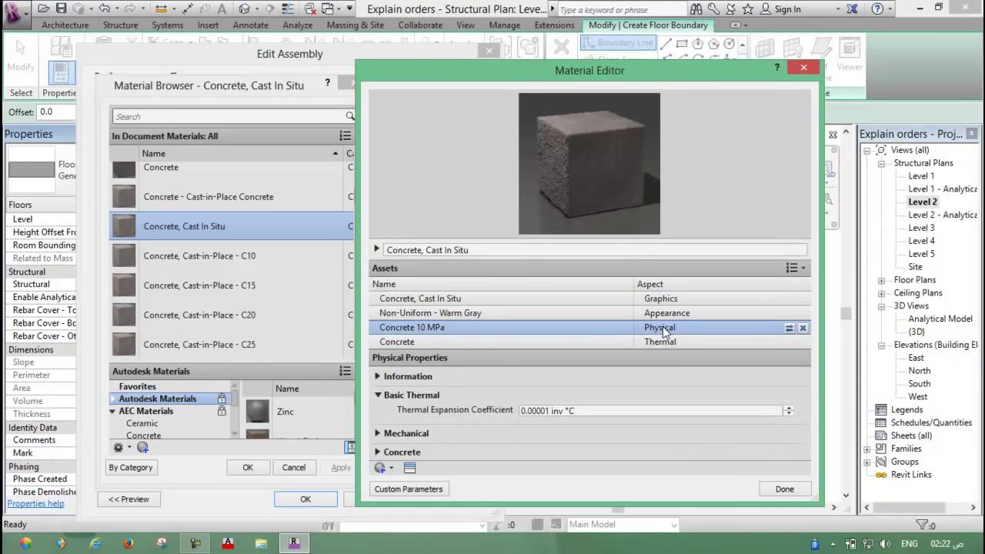
left_click(378, 376)
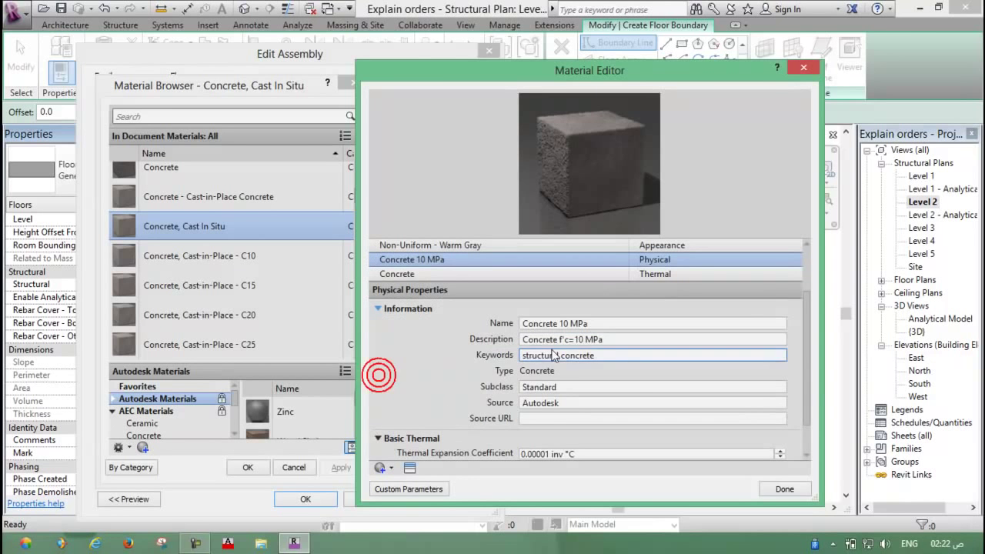
left_click(609, 329)
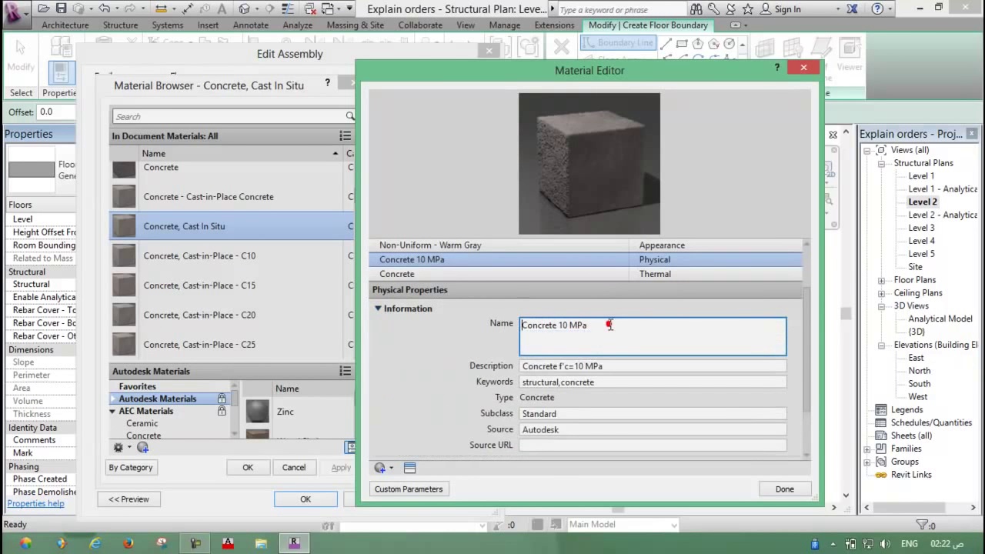
left_click_drag(608, 324, 522, 326)
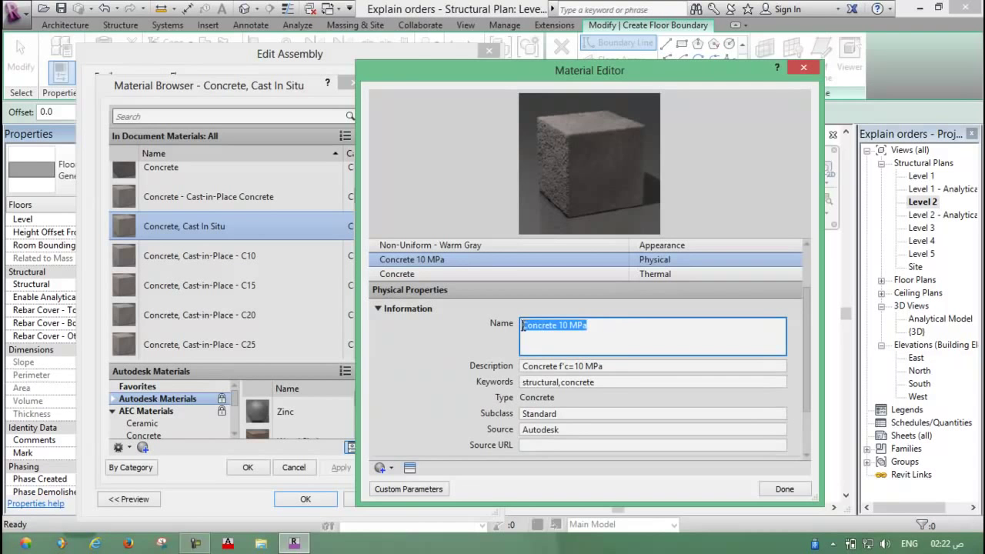
left_click(630, 366)
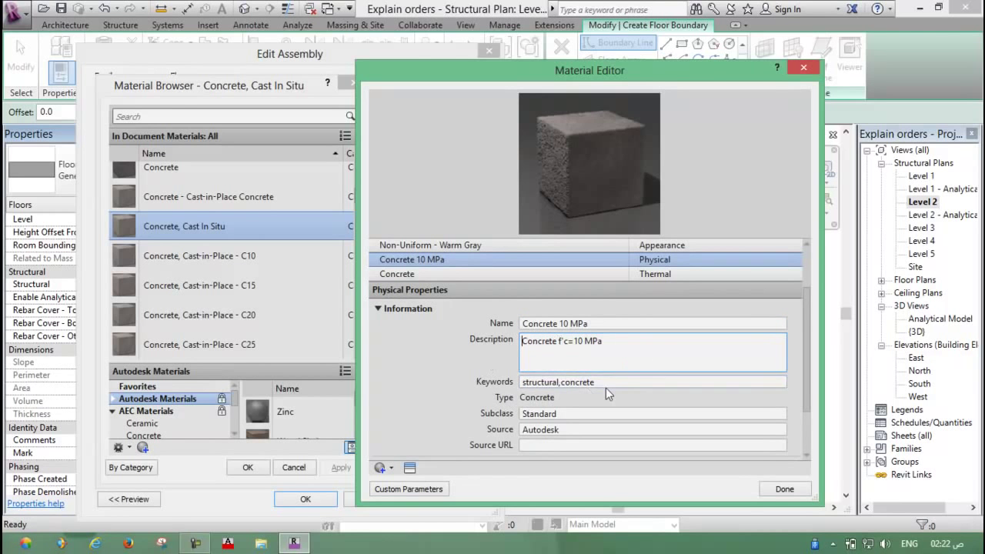
left_click(606, 384)
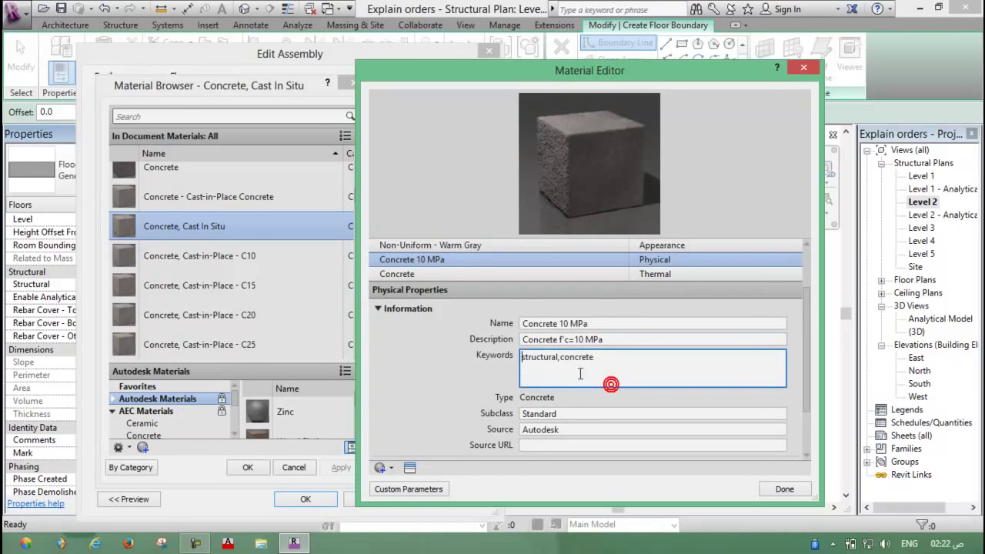
left_click(584, 426)
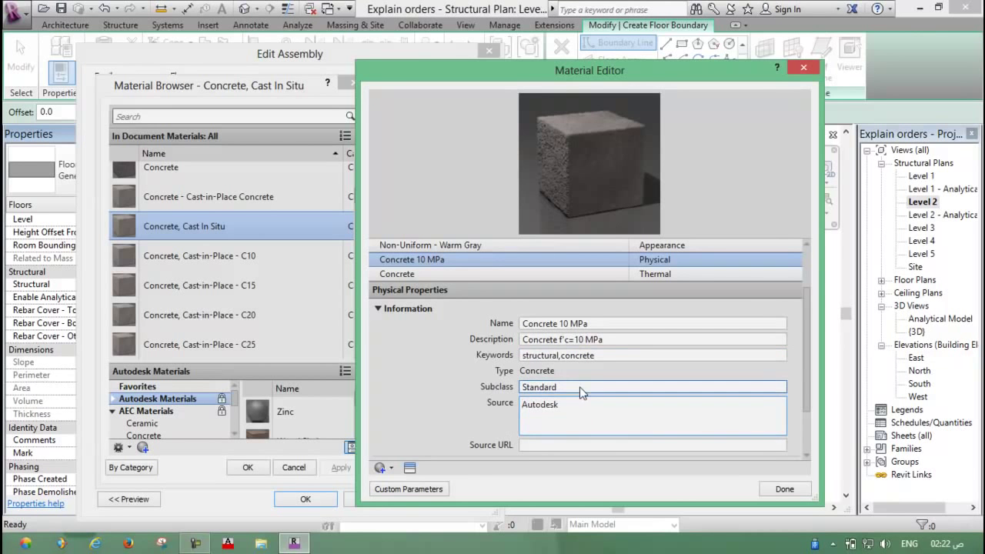
left_click_drag(806, 372, 803, 400)
left_click(381, 267)
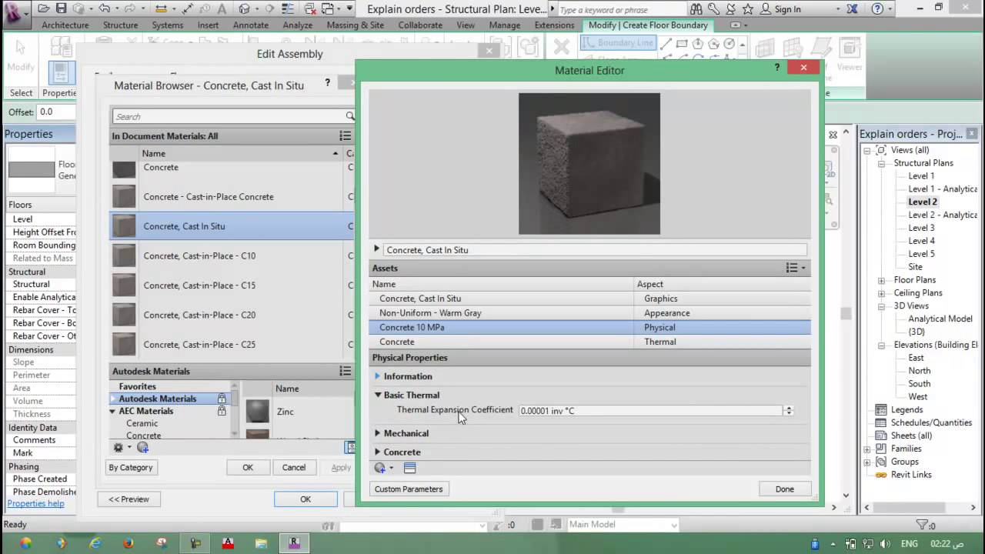
Review the thermal, mechanical and concrete strength values, then collapse those sections.
left_click(589, 417)
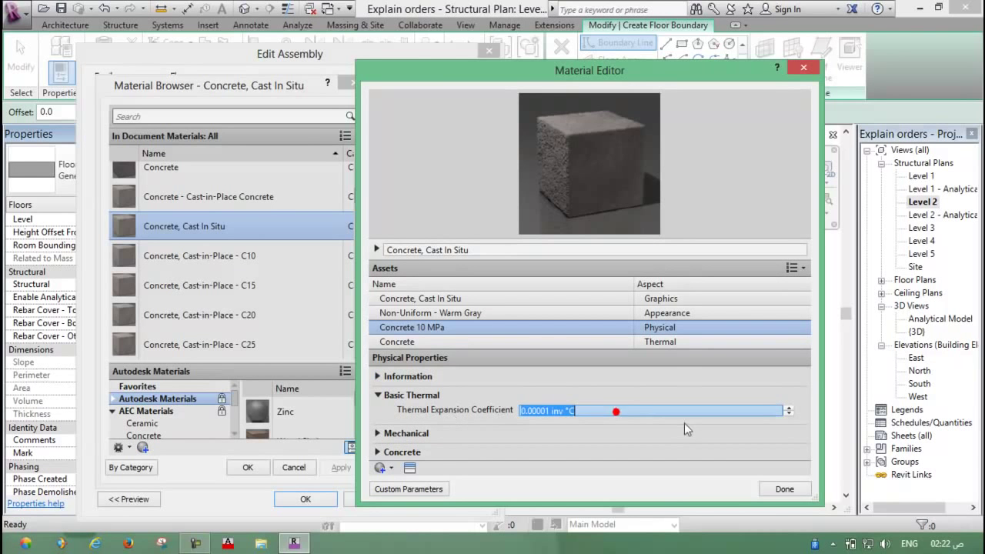
left_click(378, 434)
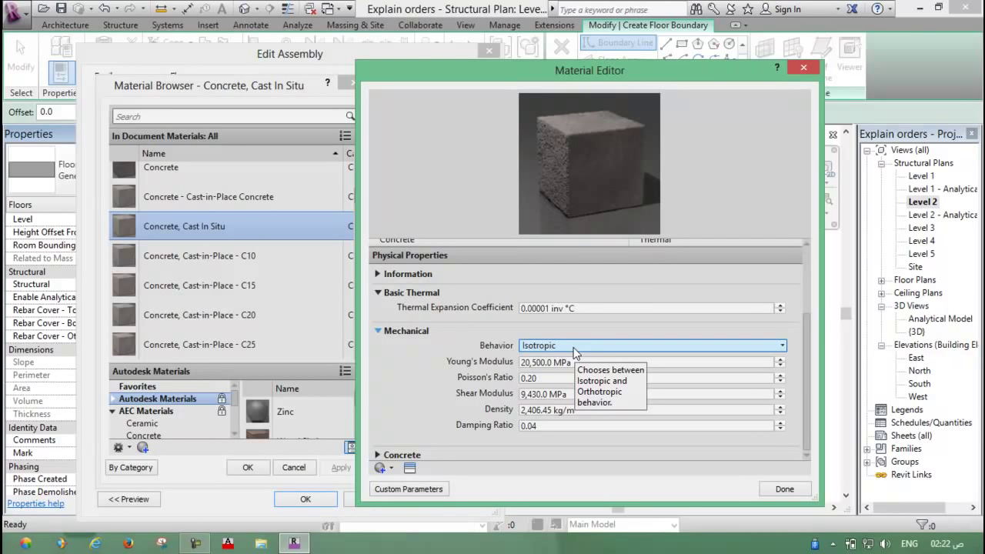
left_click(587, 365)
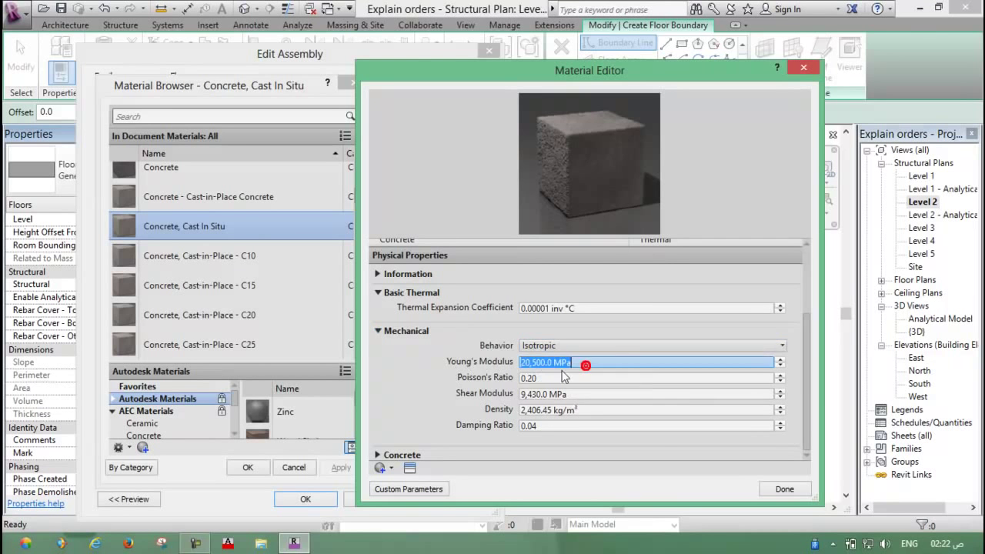
left_click(547, 377)
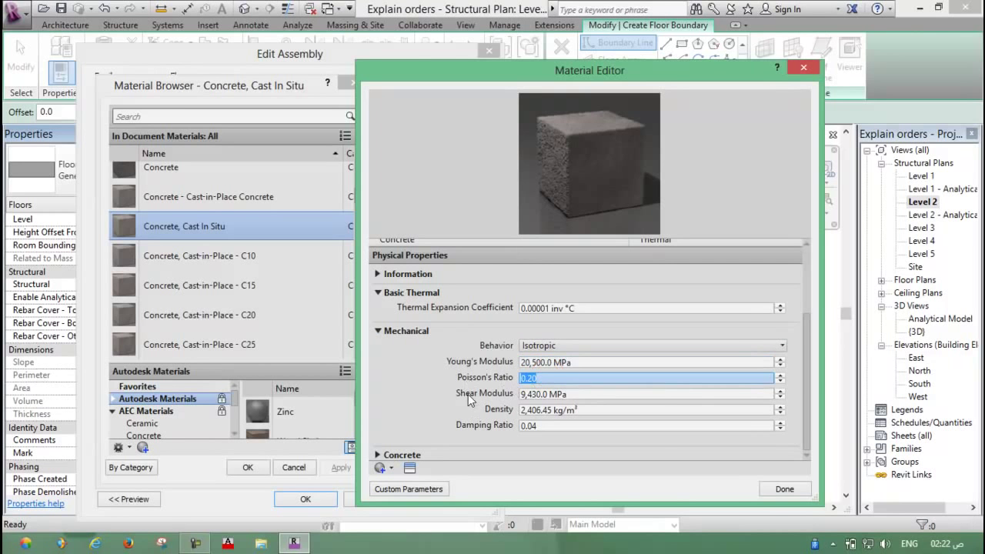
left_click(593, 394)
left_click(554, 425)
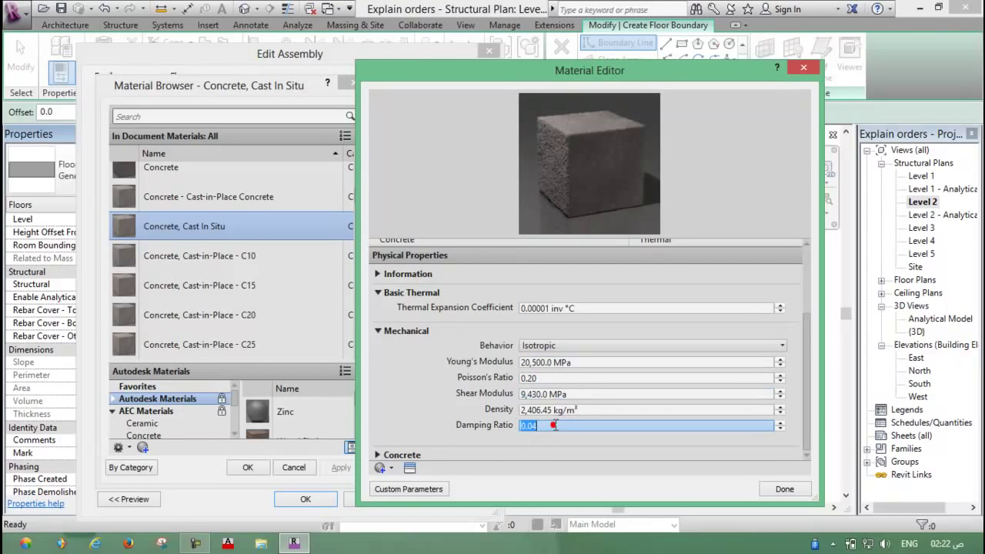
left_click(392, 454)
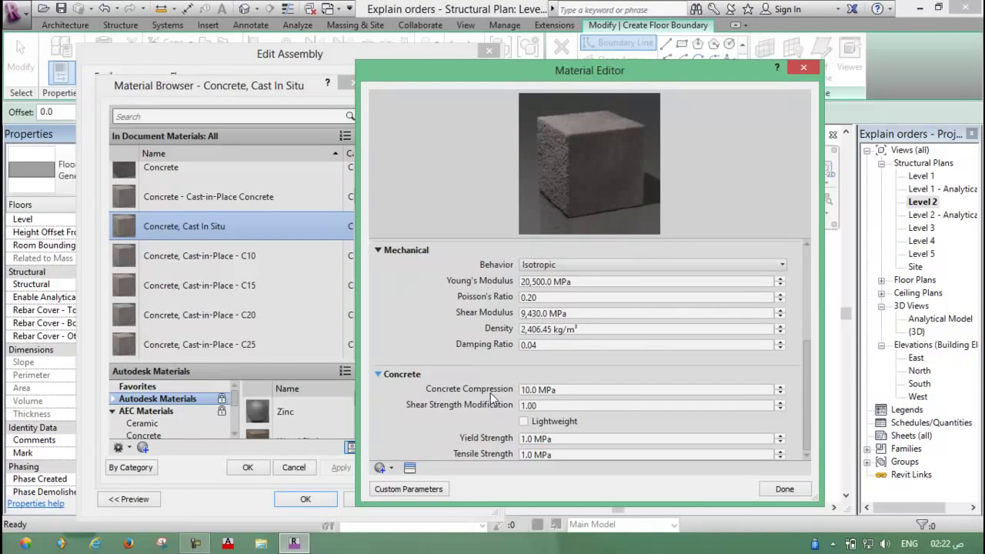
left_click(568, 392)
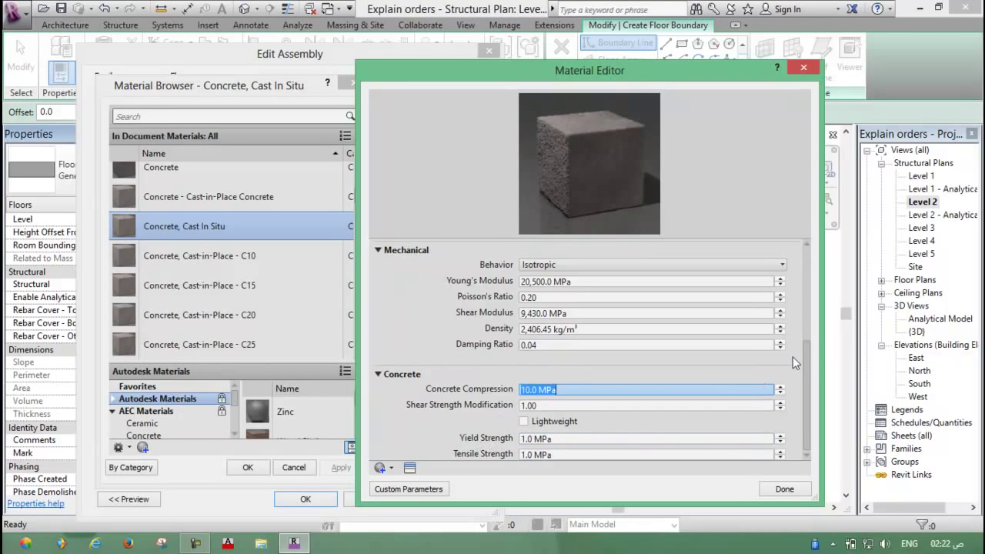
left_click(577, 455)
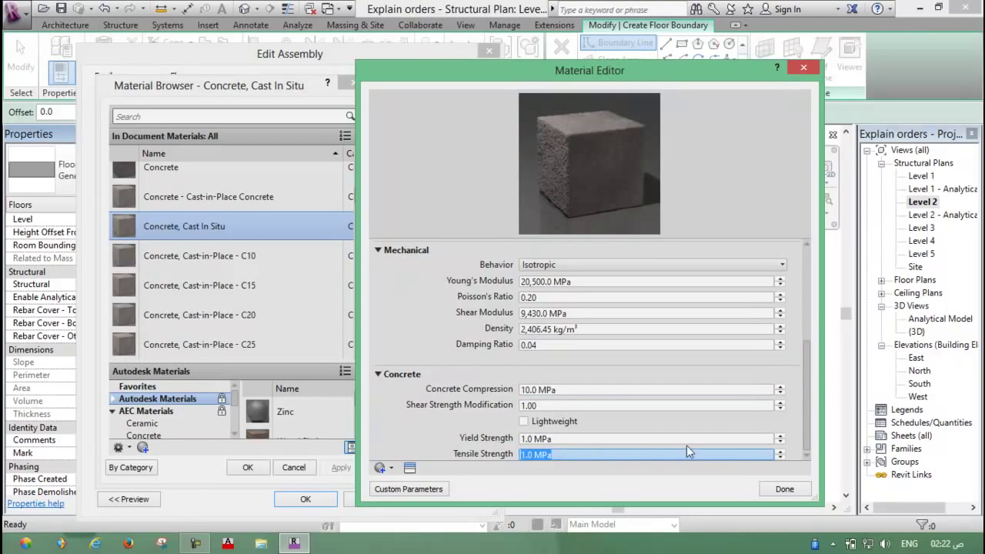
left_click(380, 374)
left_click(378, 331)
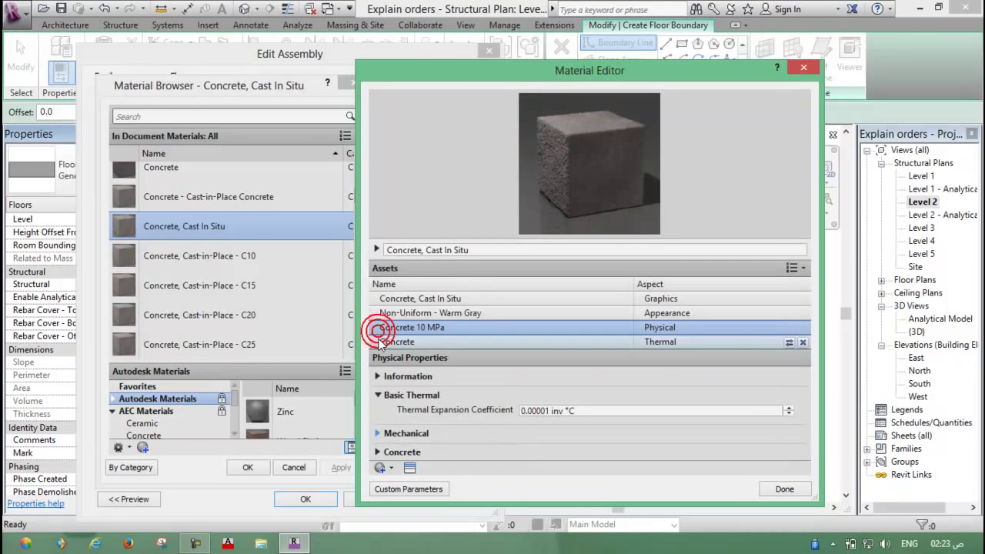
left_click(378, 395)
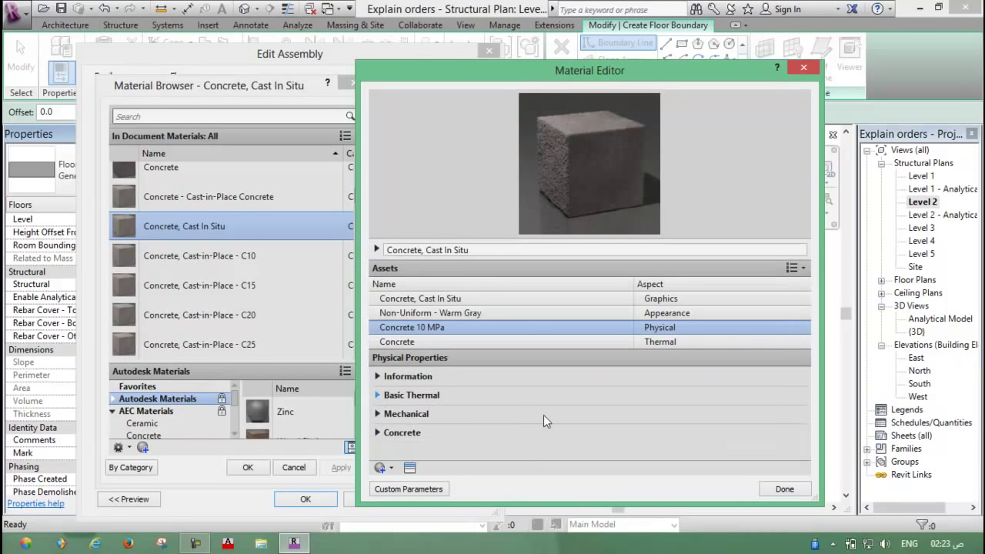
Confirm Concrete, Cast In Situ, make the structure layer 150.0 thick, and apply SS 150 mm.
left_click(781, 488)
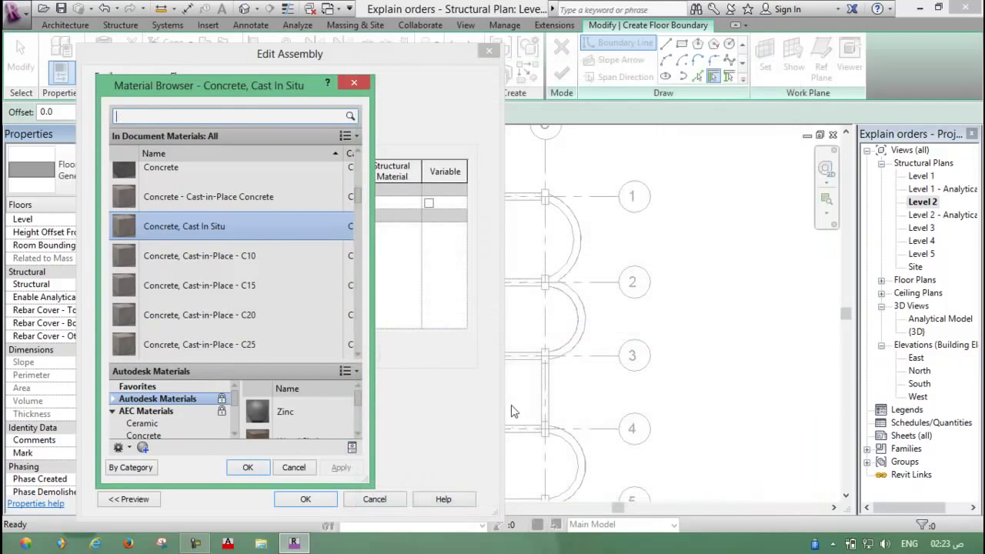
scroll(269, 431, "down", 1)
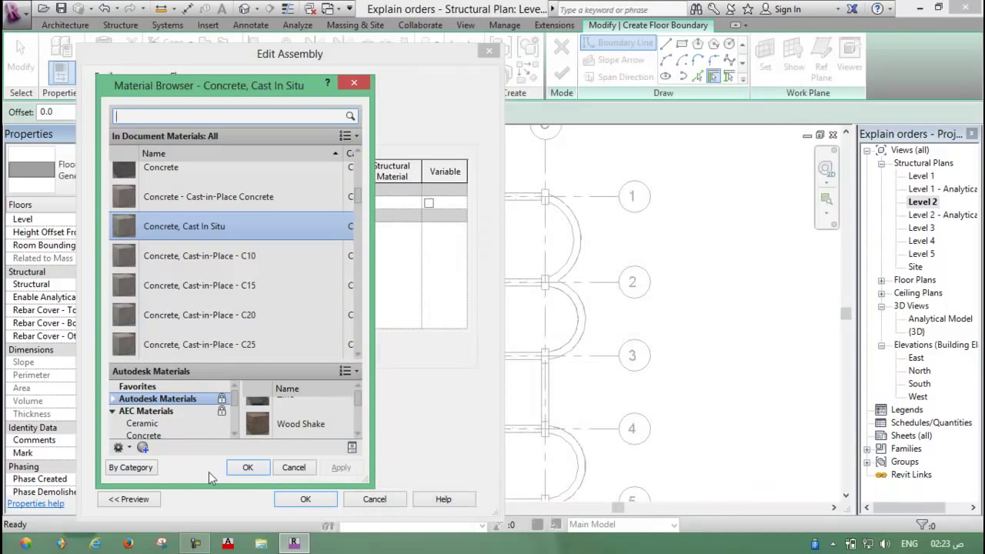
left_click(248, 467)
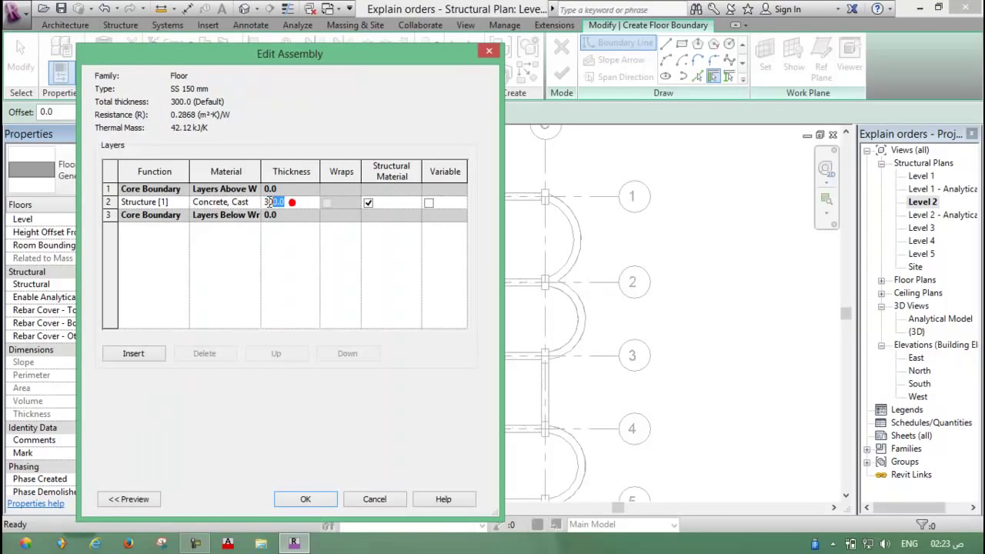
left_click_drag(268, 202, 265, 203)
left_click(306, 499)
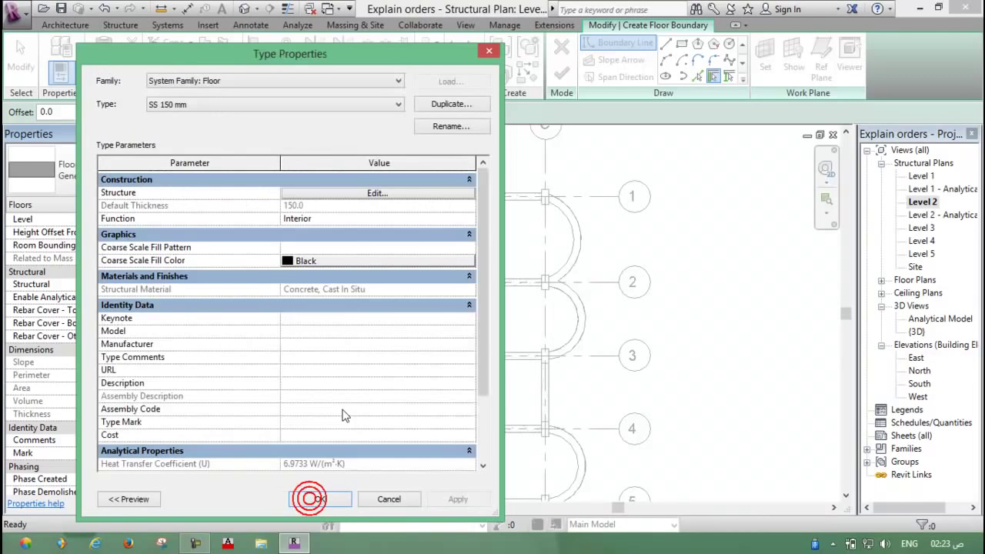
left_click(320, 499)
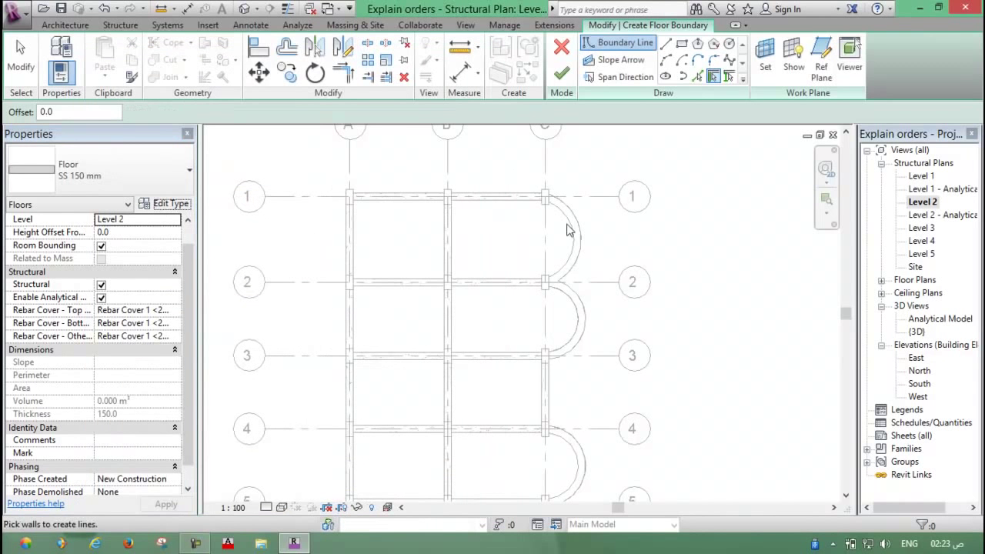
Choose straight Boundary Line drawing and zoom toward the column at grid A/1.
scroll(408, 225, "down", 1)
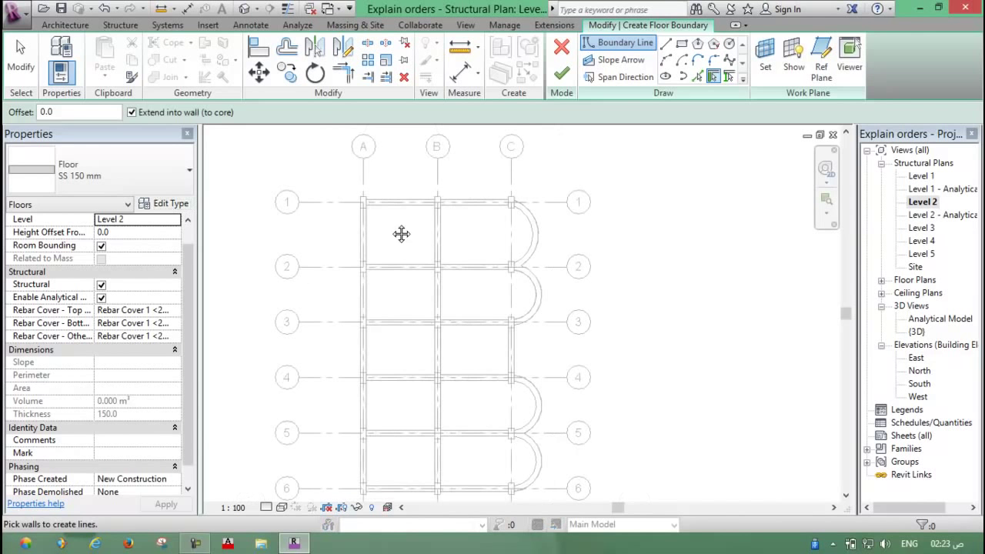
middle_click_drag(401, 234, 389, 224)
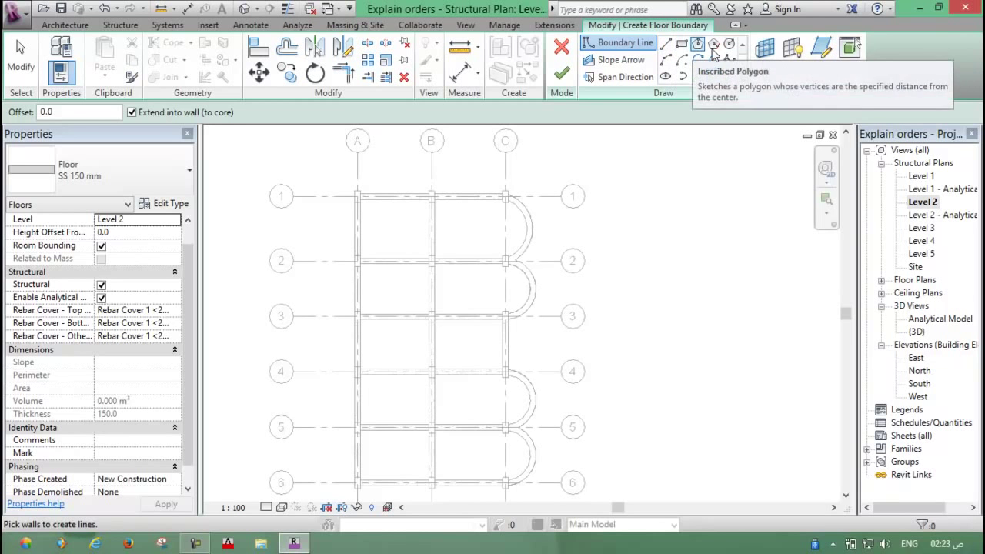
left_click(665, 43)
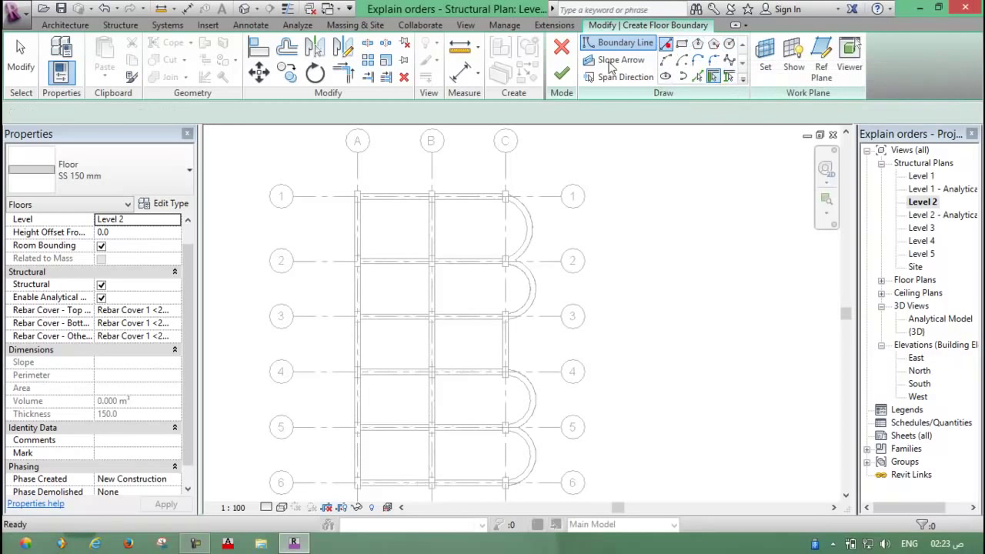
scroll(361, 188, "up", 2)
scroll(362, 189, "up", 3)
Draw the top boundary edge from the A/1 column corner to grid C, with a short jog down.
scroll(360, 187, "up", 2)
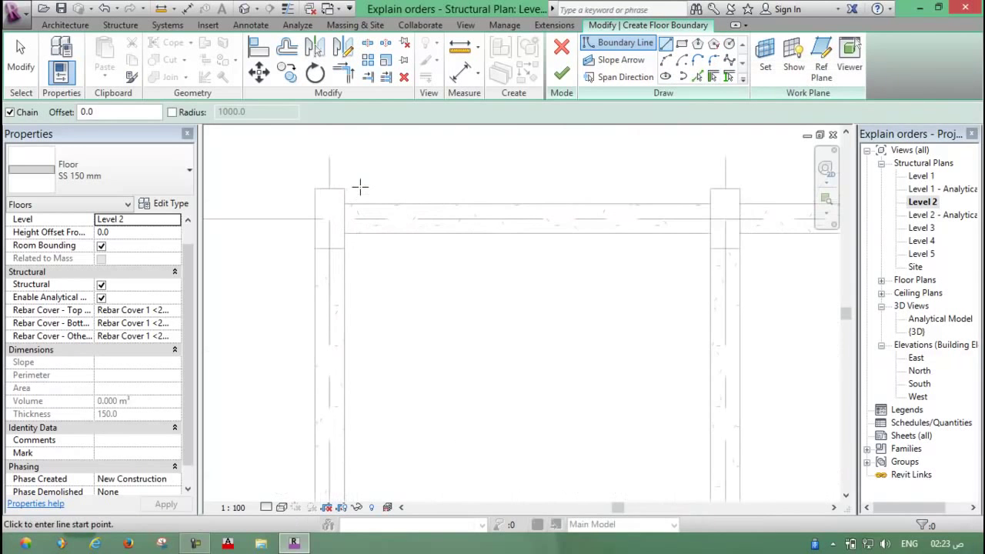
left_click(316, 188)
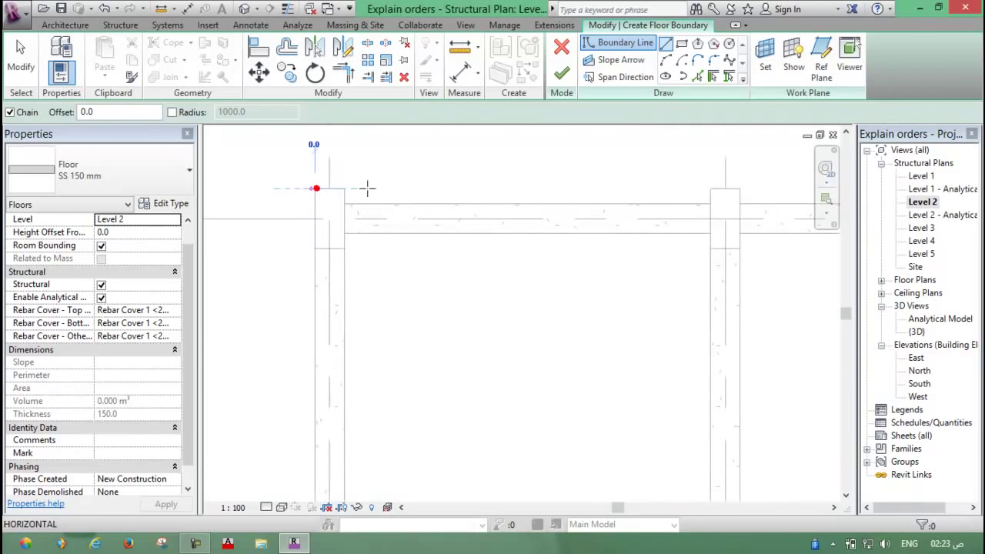
scroll(368, 187, "down", 2)
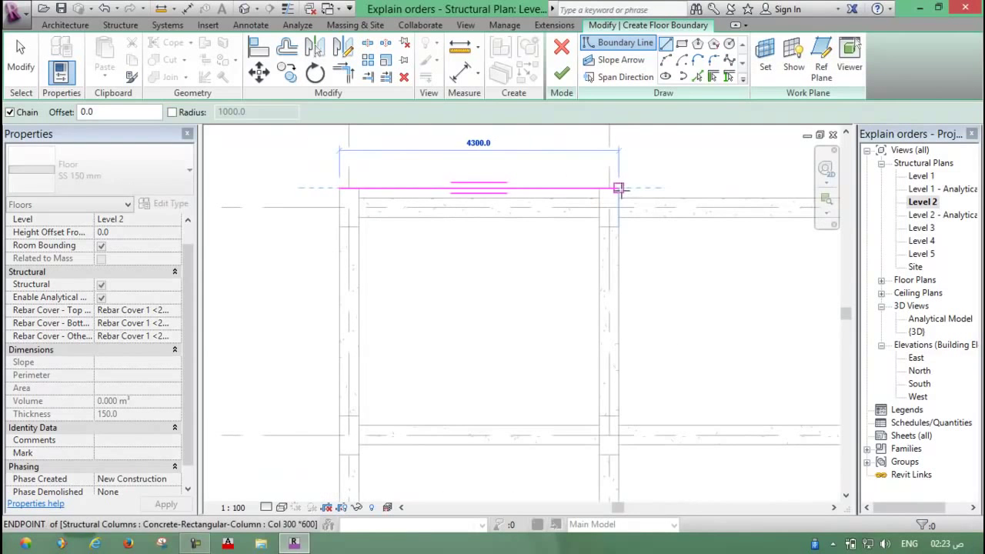
middle_click_drag(682, 187, 563, 206)
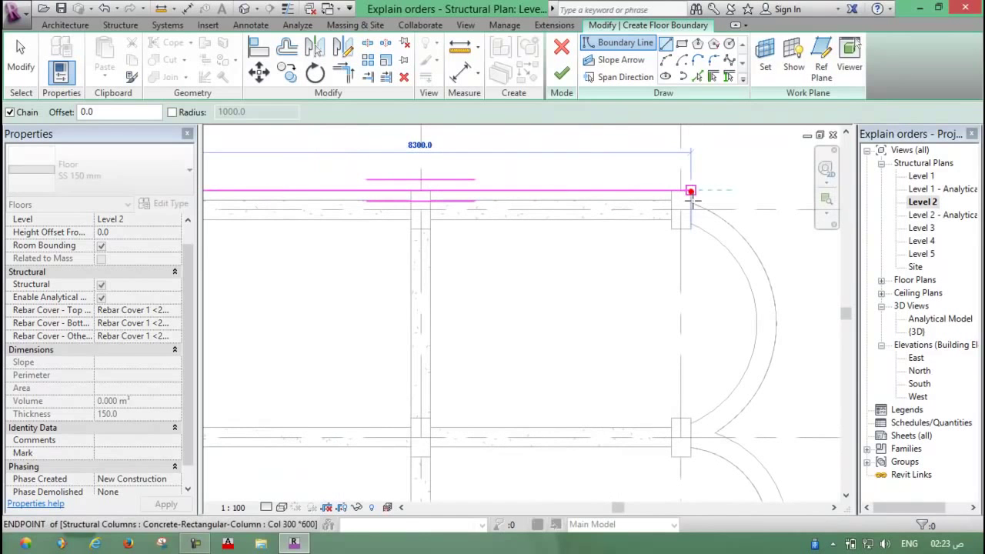
left_click(690, 192)
left_click(690, 202)
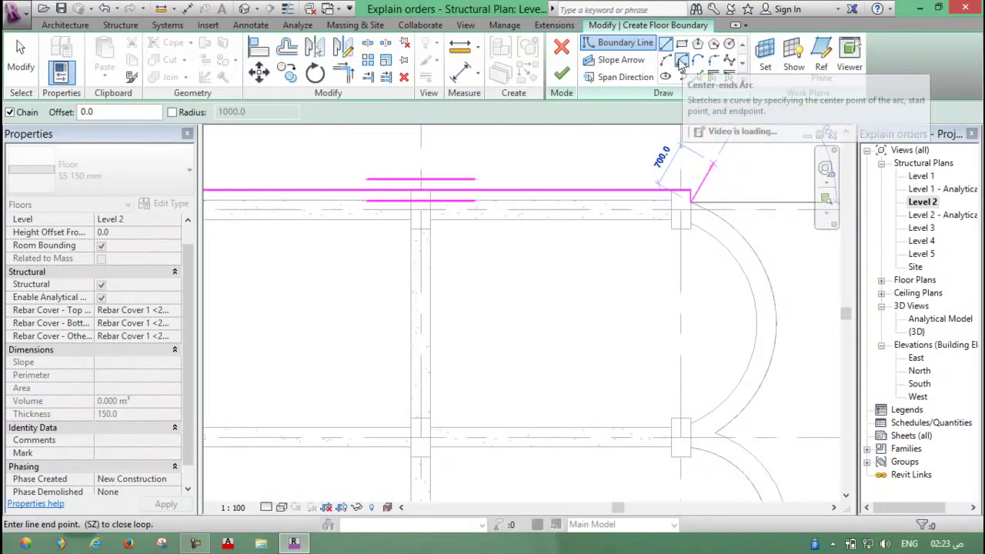
key("Escape")
key("Escape")
Add an arc from the top edge's end to the grid 2 column, following the curved beam.
left_click(691, 202)
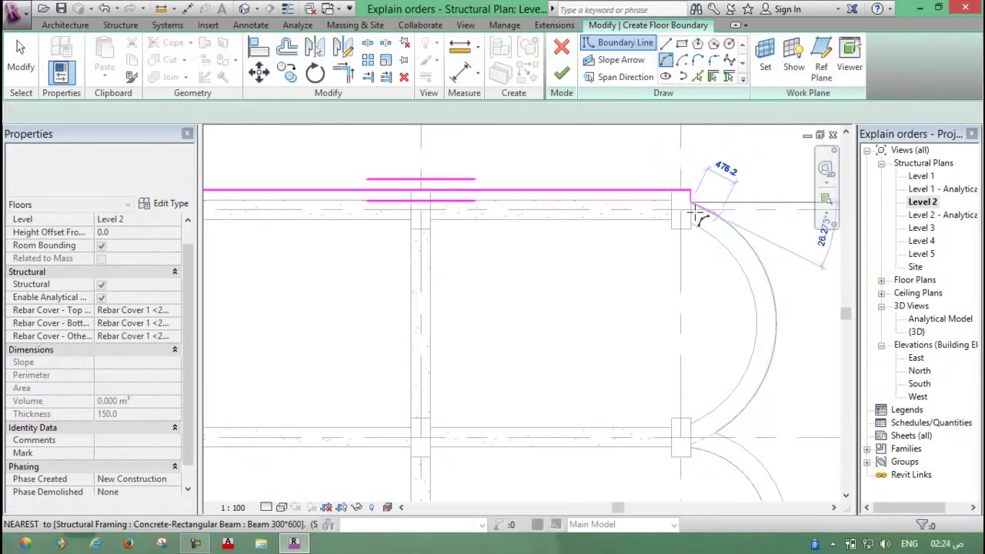
scroll(694, 333, "down", 2)
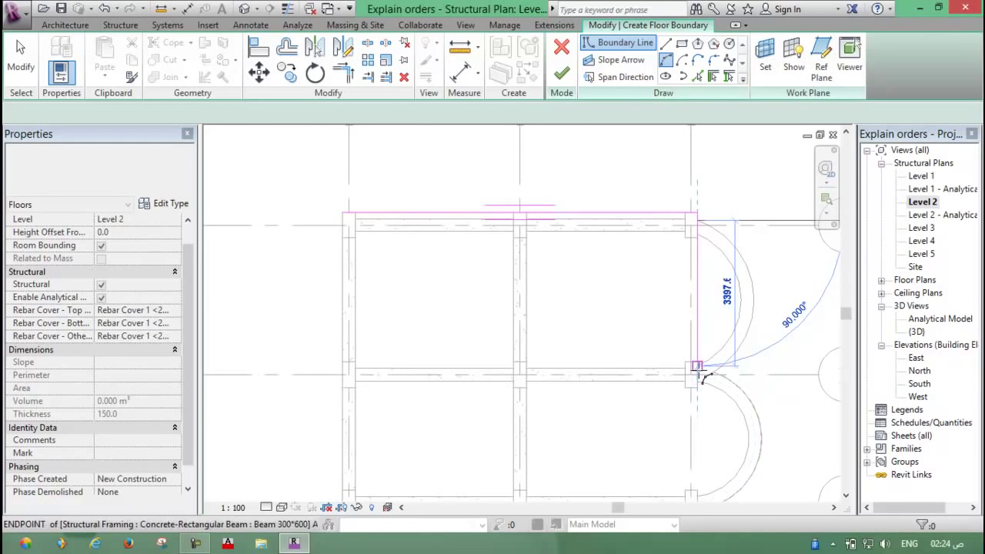
scroll(696, 376, "up", 2)
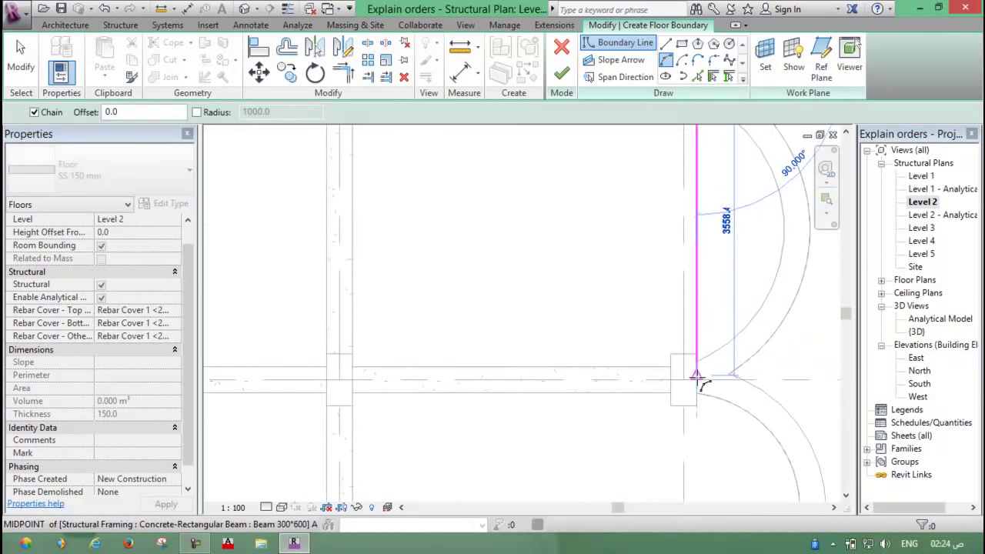
left_click(696, 377)
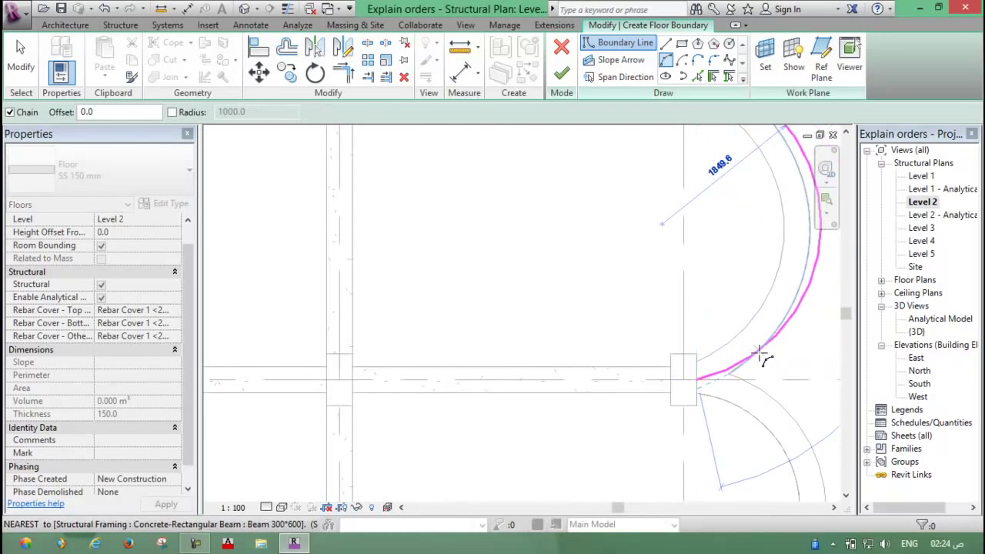
scroll(762, 358, "down", 2)
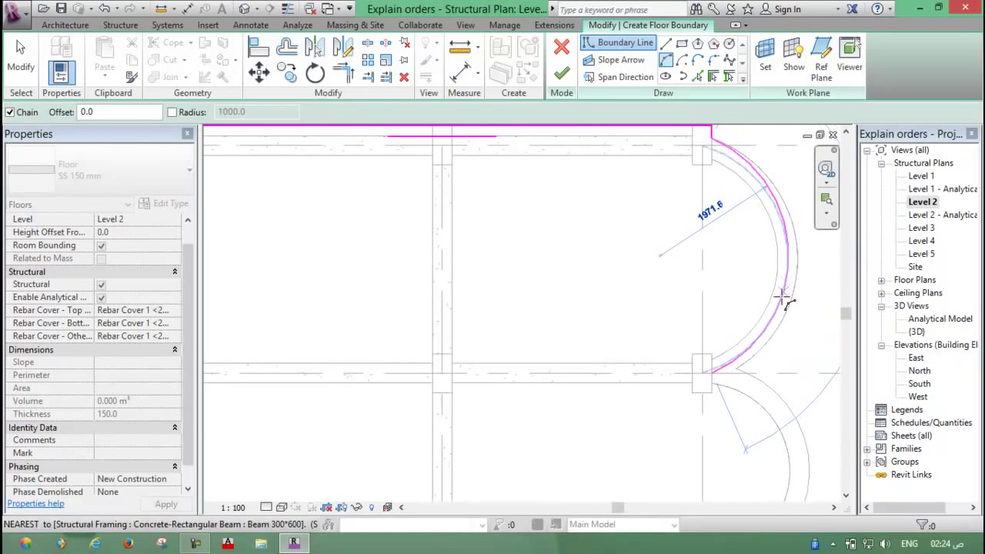
key("Escape")
key("Escape")
scroll(758, 360, "up", 2)
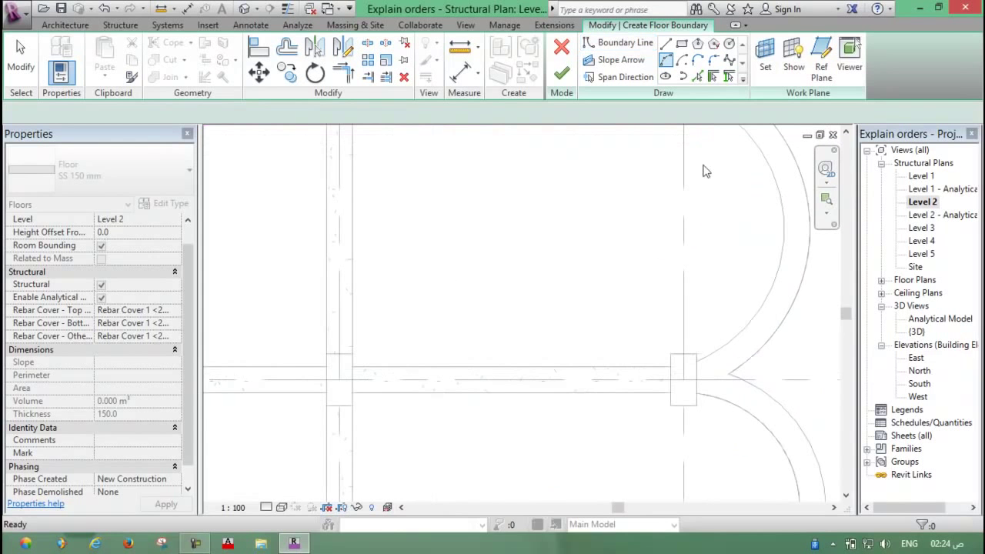
scroll(692, 180, "down", 1)
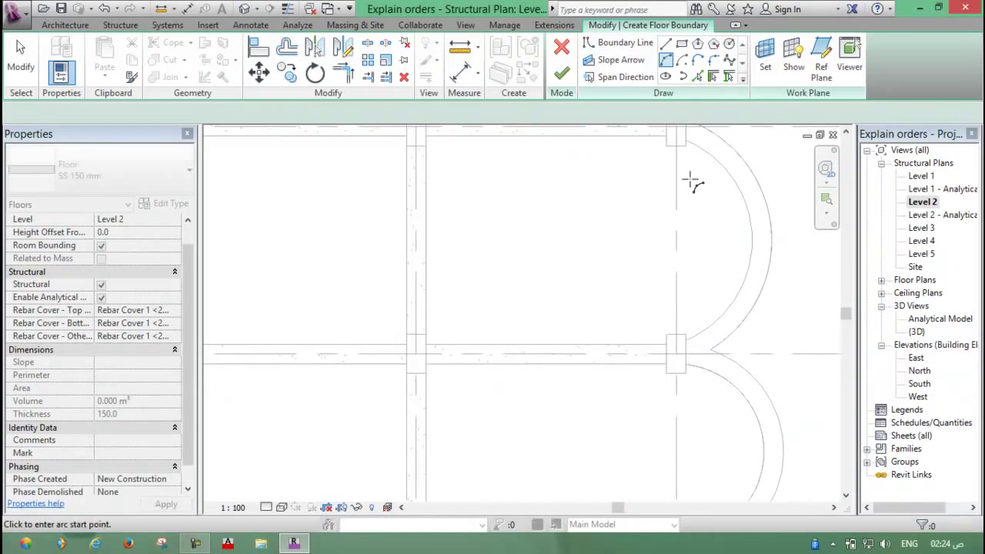
middle_click_drag(693, 181, 649, 226)
left_click(637, 197)
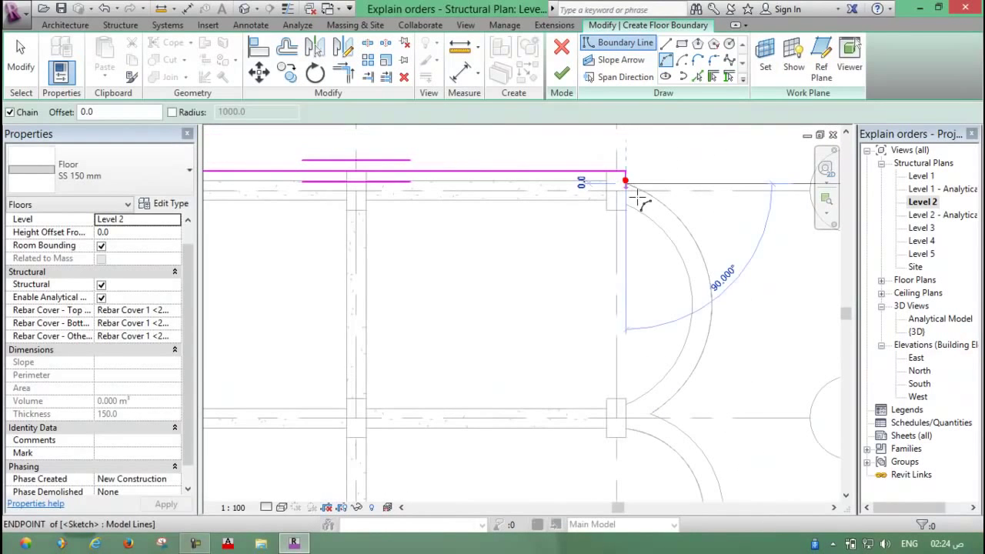
left_click(651, 415)
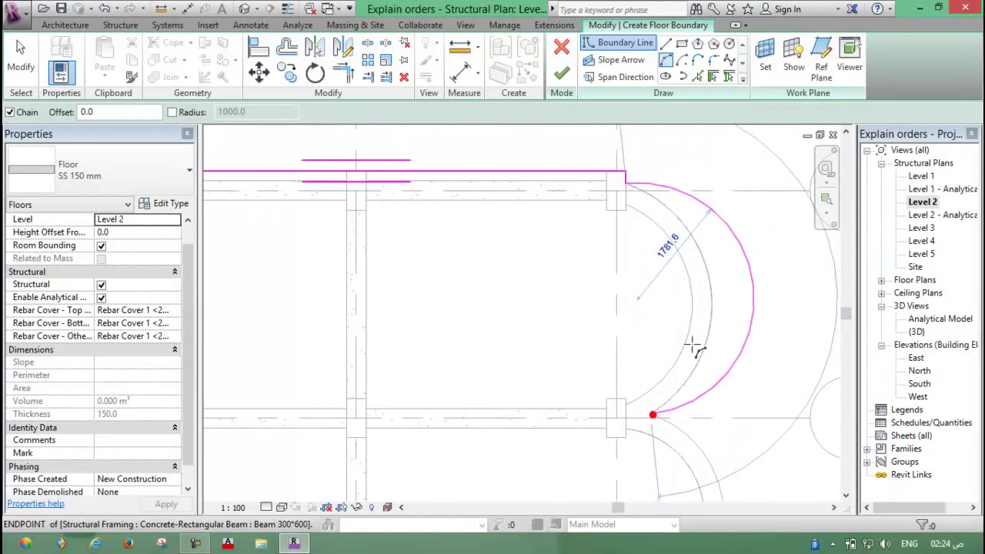
left_click(709, 296)
Add a second arc from grid 2 to the grid 3 column along the curved beam.
scroll(682, 406, "down", 1)
scroll(684, 407, "down", 1)
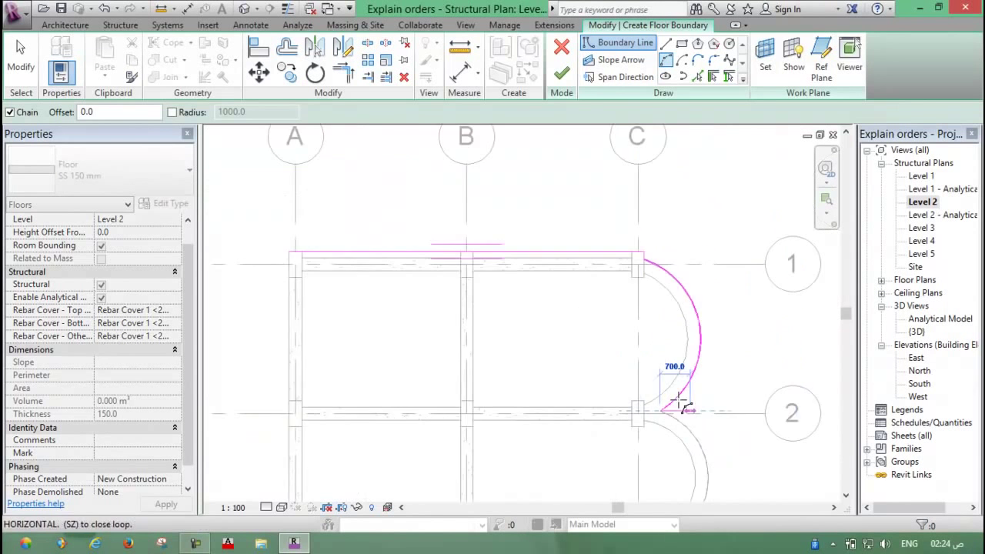
scroll(681, 406, "down", 1)
middle_click_drag(680, 406, 621, 259)
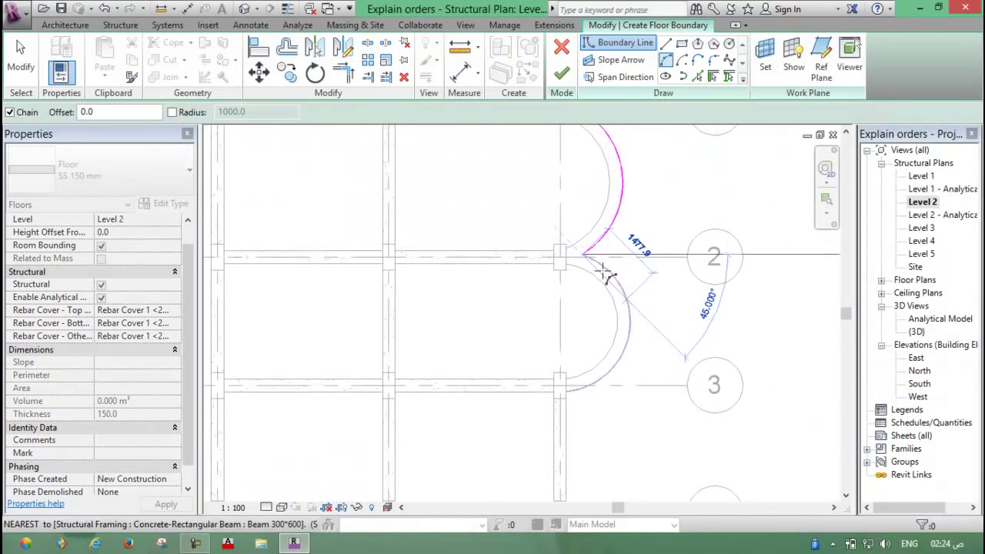
left_click(566, 393)
left_click(630, 331)
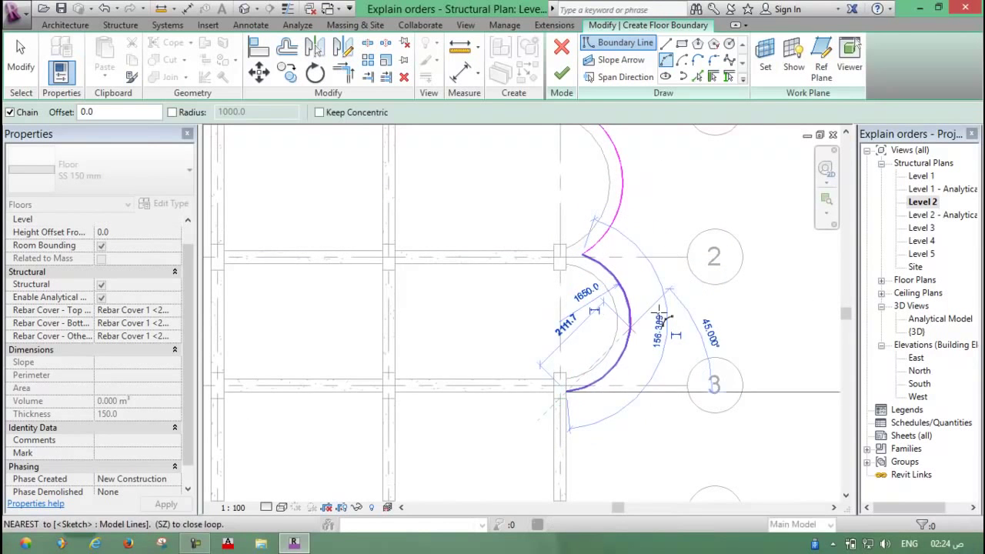
scroll(660, 319, "down", 2)
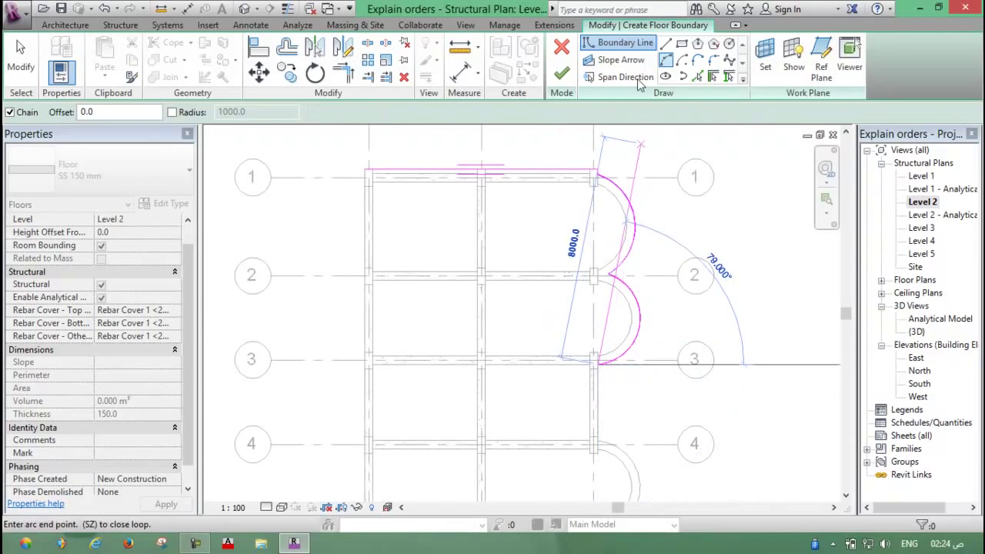
Run a straight edge down to grid 4, then arc along the grid 4–5 beam to grid 5.
left_click(666, 43)
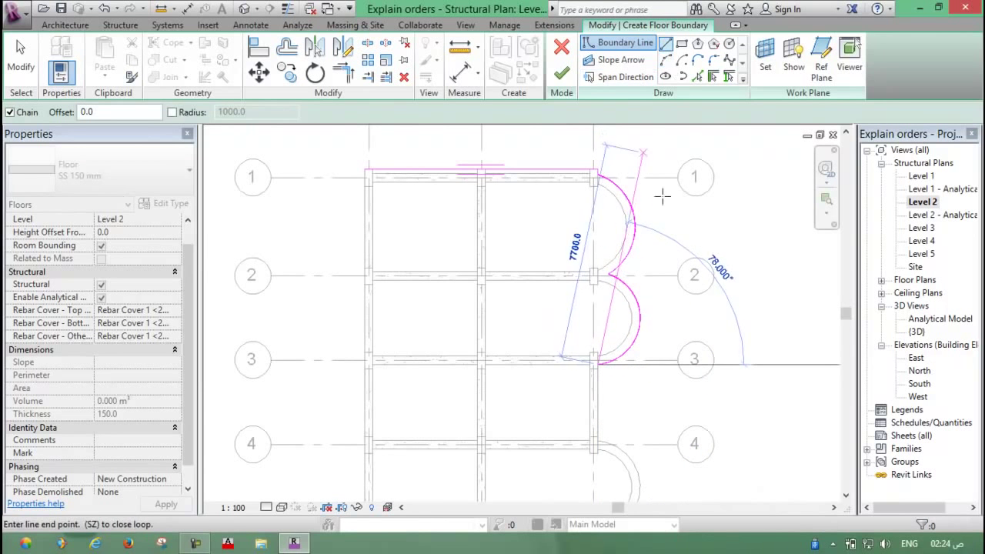
scroll(638, 415, "up", 1)
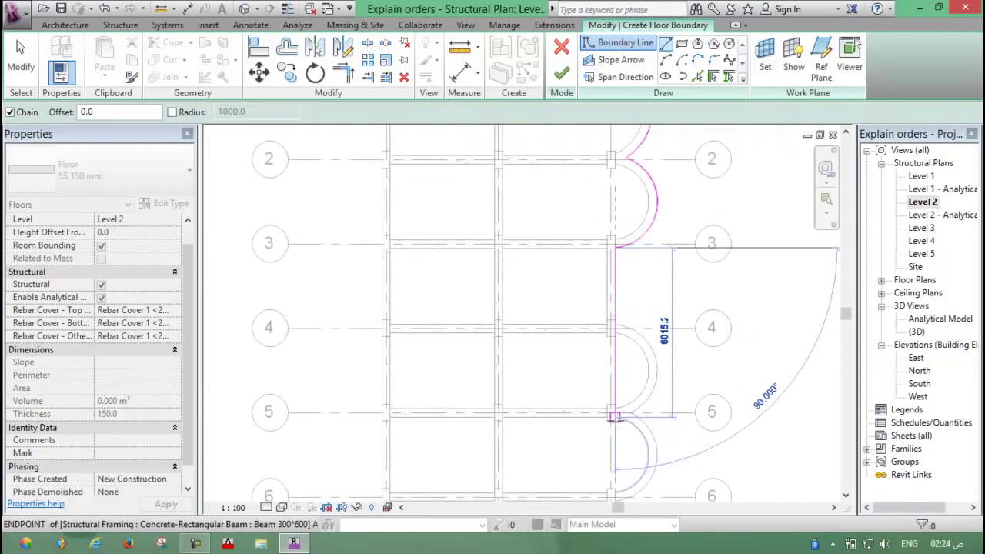
scroll(615, 400, "up", 1)
scroll(612, 280, "up", 1)
left_click(613, 264)
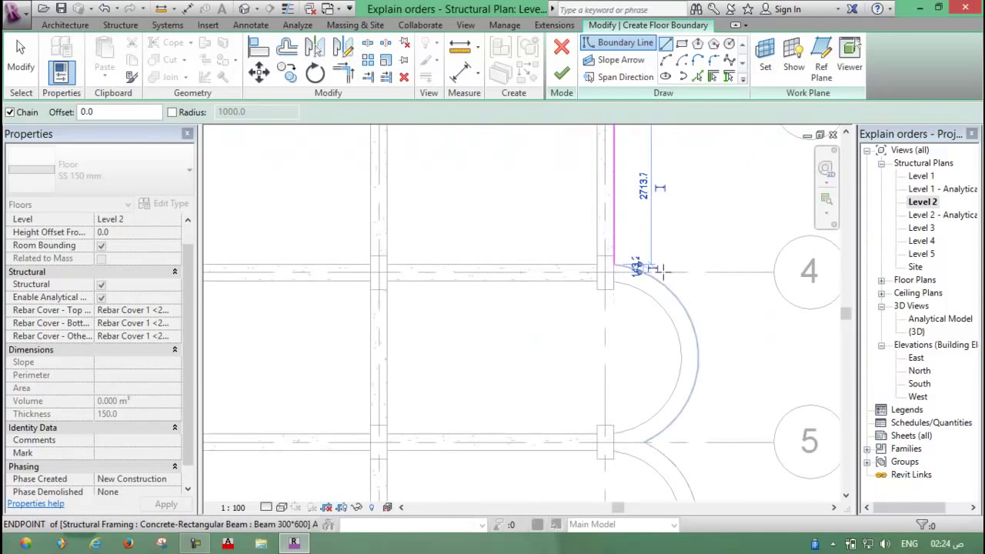
left_click(666, 60)
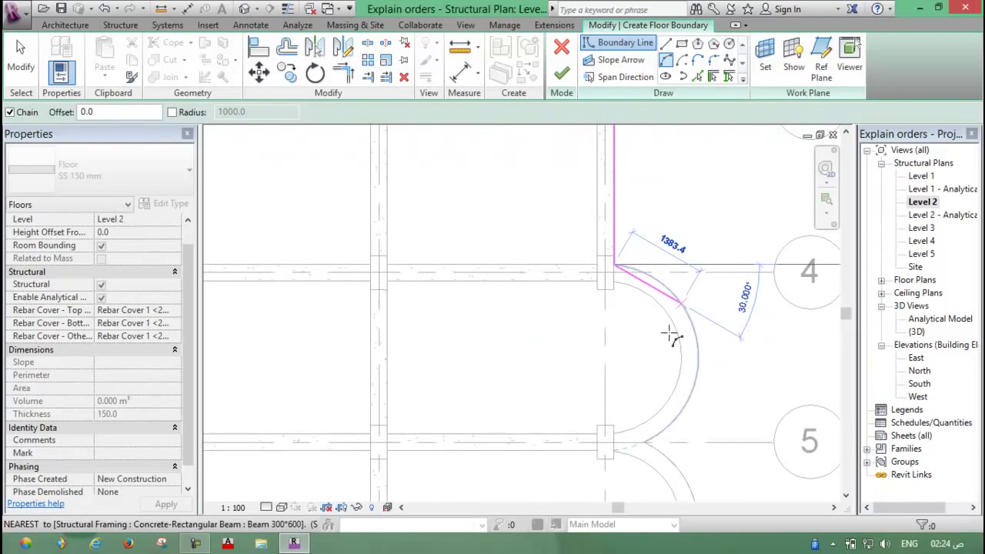
left_click(647, 443)
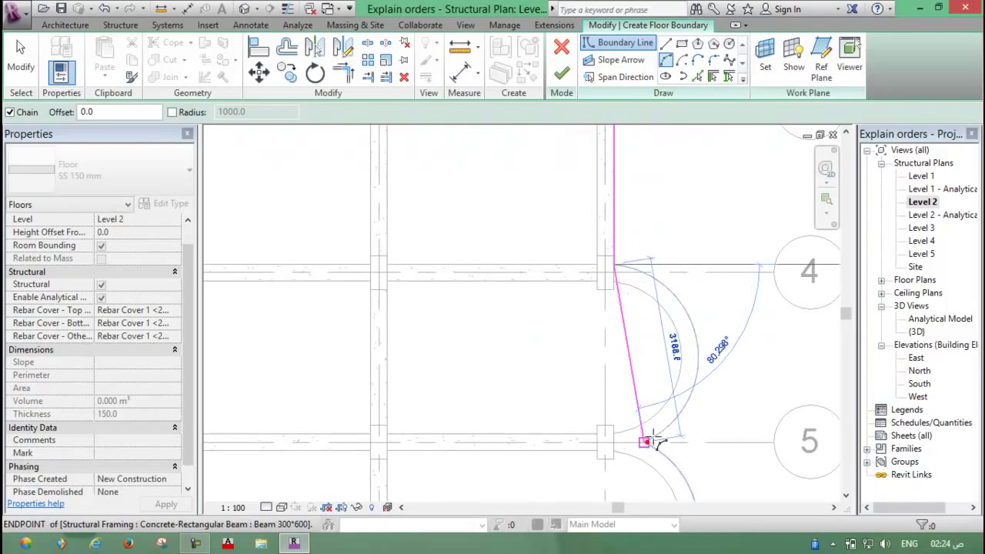
left_click(702, 359)
Add the arc along the grid 5–6 beam ending at grid 6.
scroll(704, 384, "down", 3)
middle_click_drag(708, 407, 659, 334)
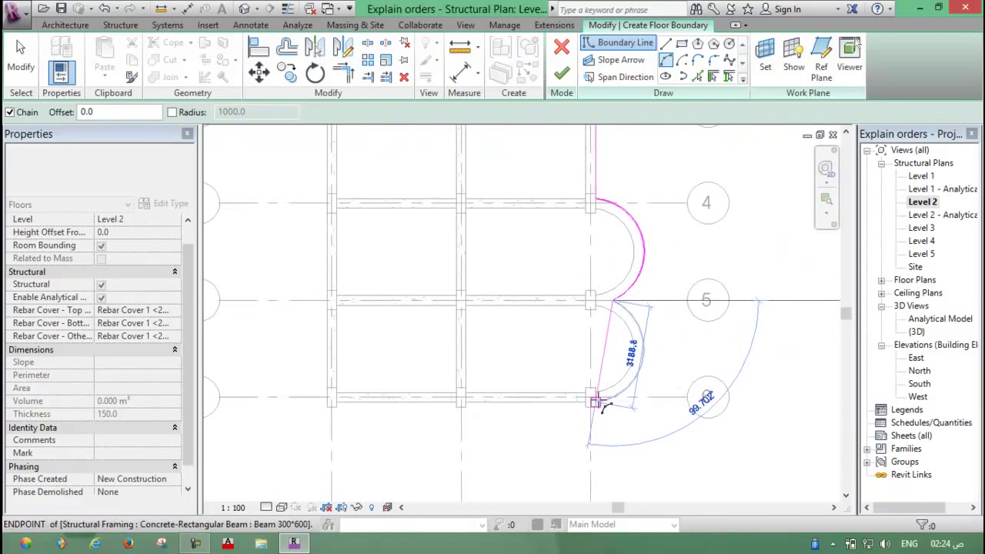
left_click(592, 399)
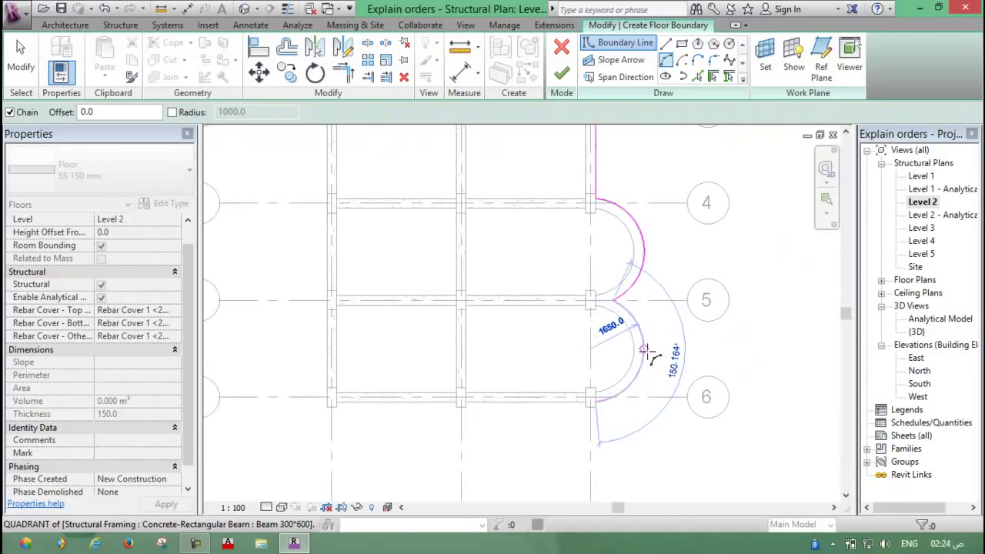
scroll(642, 354, "up", 1)
scroll(645, 350, "up", 1)
left_click(645, 350)
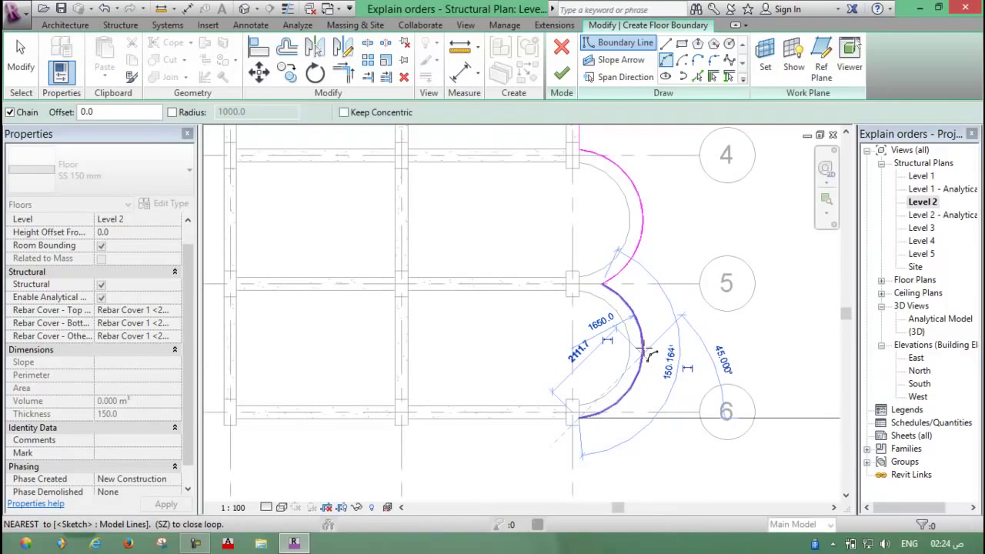
scroll(644, 350, "down", 1)
scroll(616, 408, "up", 2)
scroll(652, 323, "up", 1)
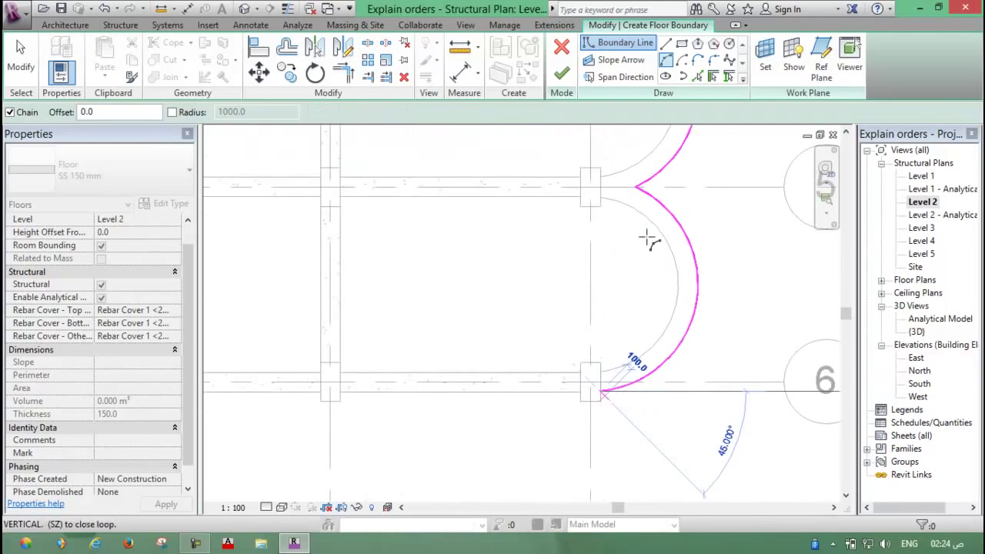
Draw the straight bottom edge from the grid 6 corner and close the loop at A/1.
left_click(666, 51)
left_click(600, 391)
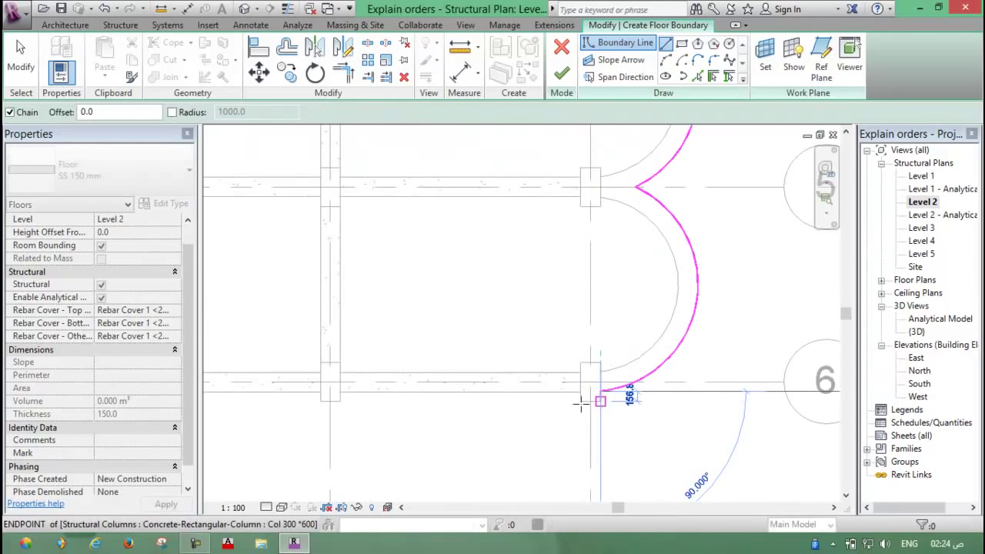
scroll(581, 405, "down", 2)
middle_click_drag(631, 414, 489, 376)
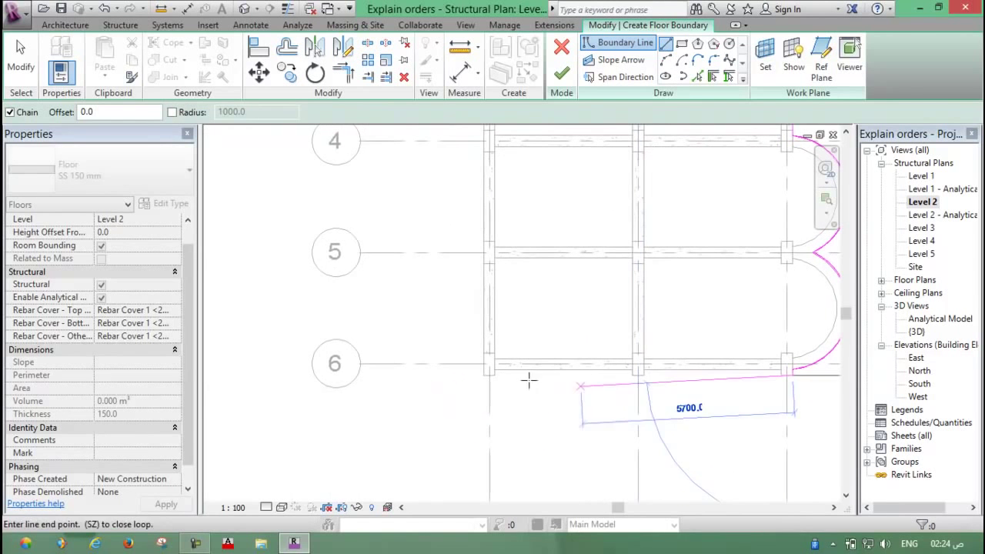
left_click(482, 372)
scroll(471, 254, "down", 1)
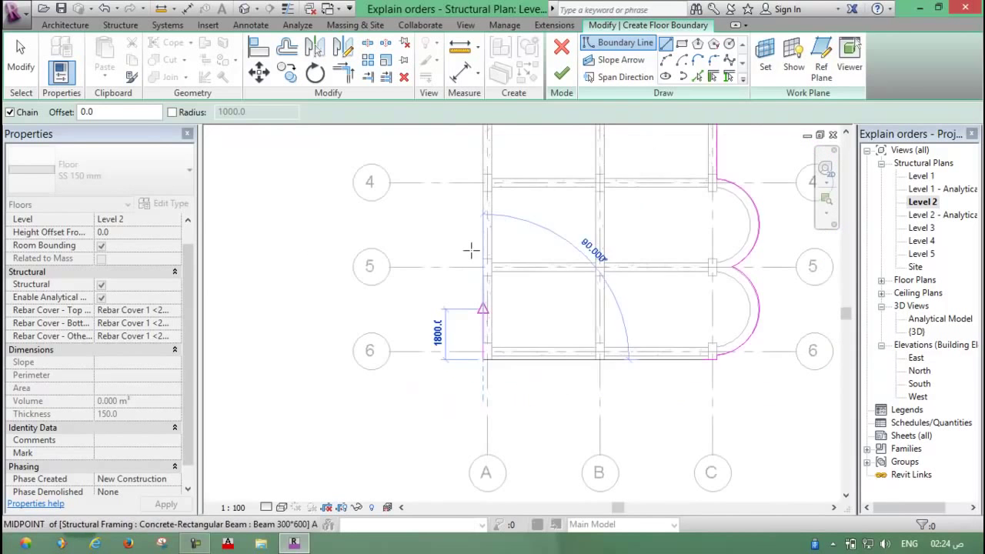
middle_click_drag(471, 250, 473, 352)
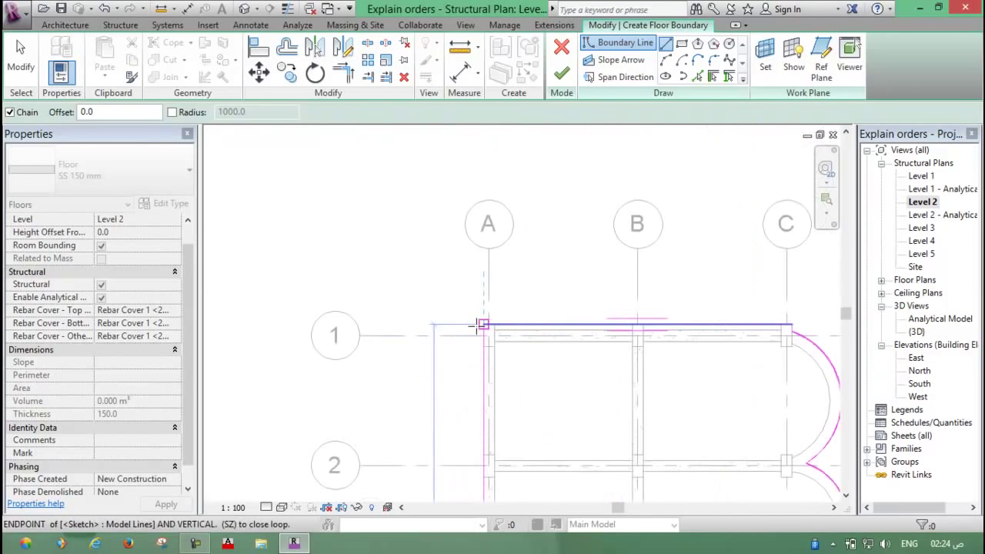
scroll(479, 325, "up", 1)
left_click(483, 324)
scroll(440, 252, "down", 2)
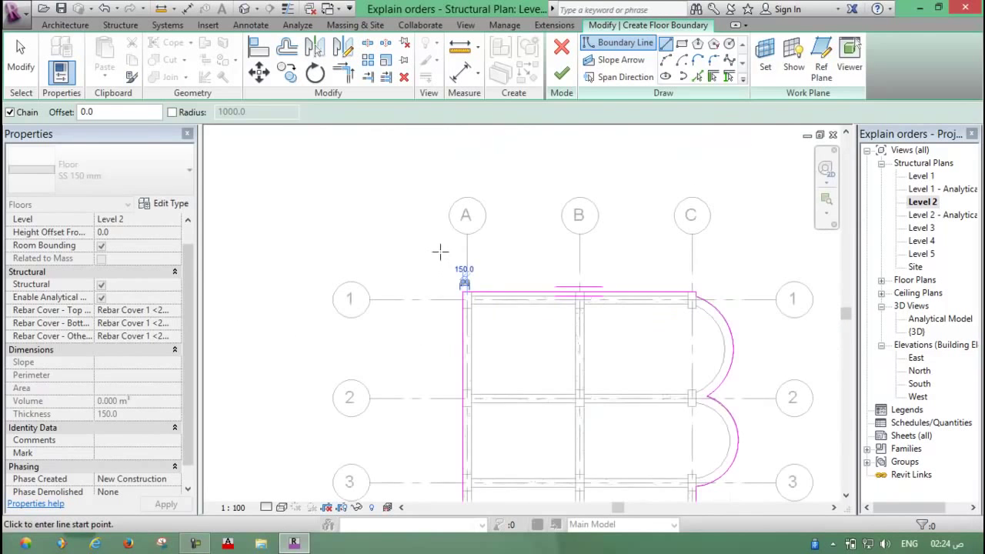
scroll(440, 251, "down", 2)
scroll(440, 252, "down", 2)
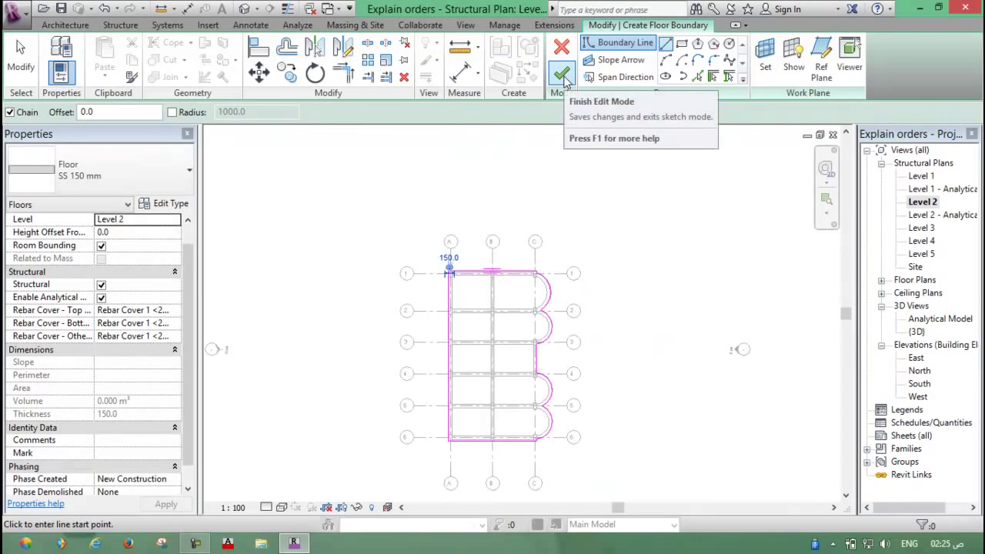
Finish the floor sketch and set its span direction symbol to Two Way Slab.
left_click(562, 76)
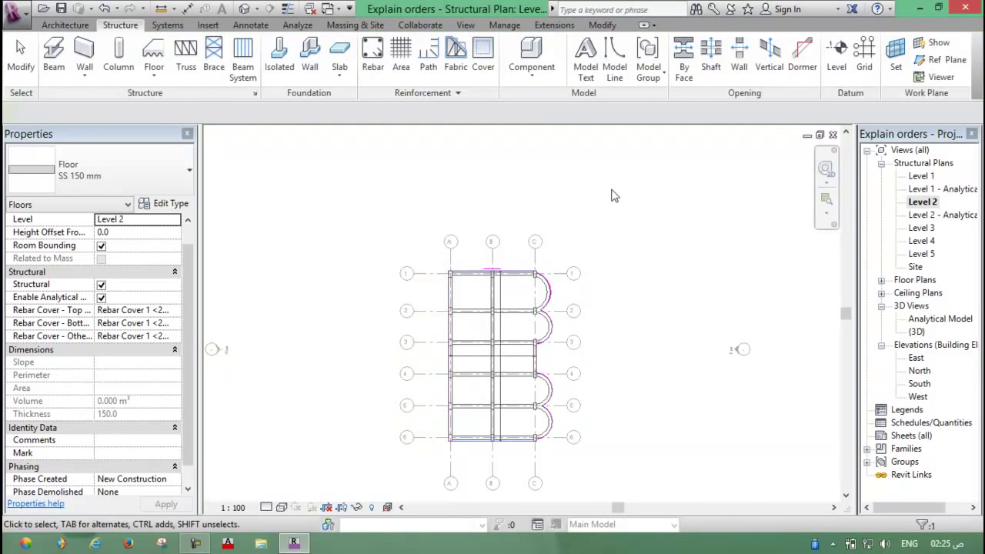
left_click(515, 362)
scroll(501, 358, "up", 2)
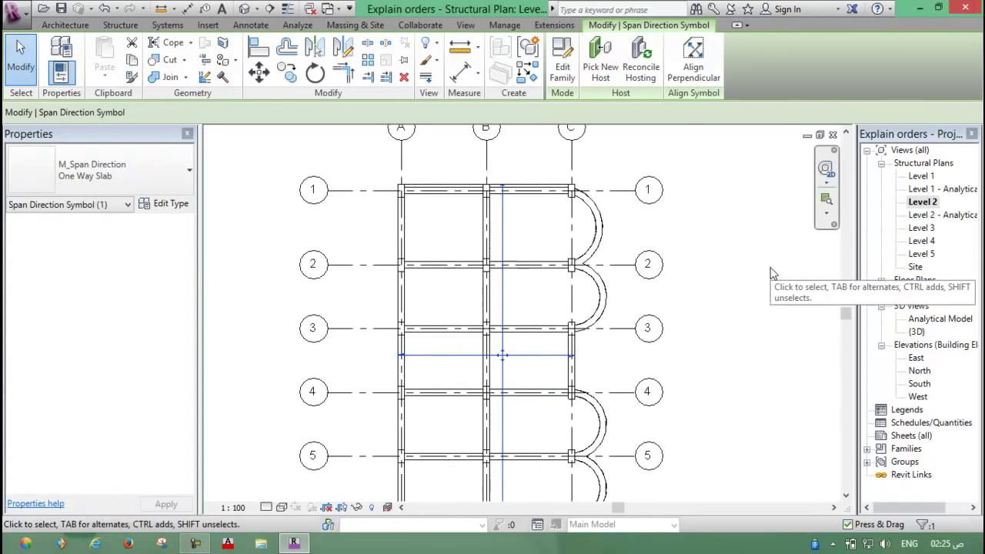
scroll(773, 274, "down", 2)
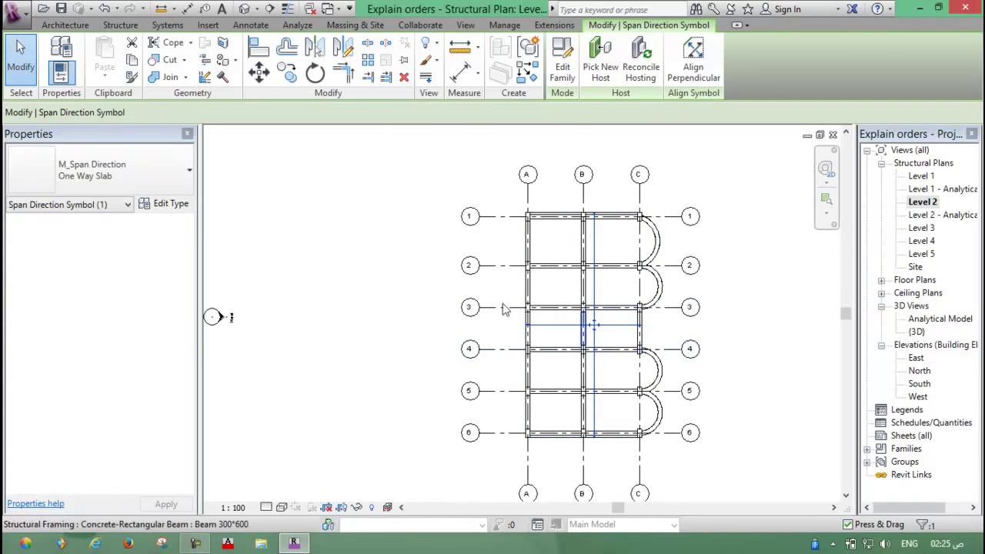
left_click(116, 173)
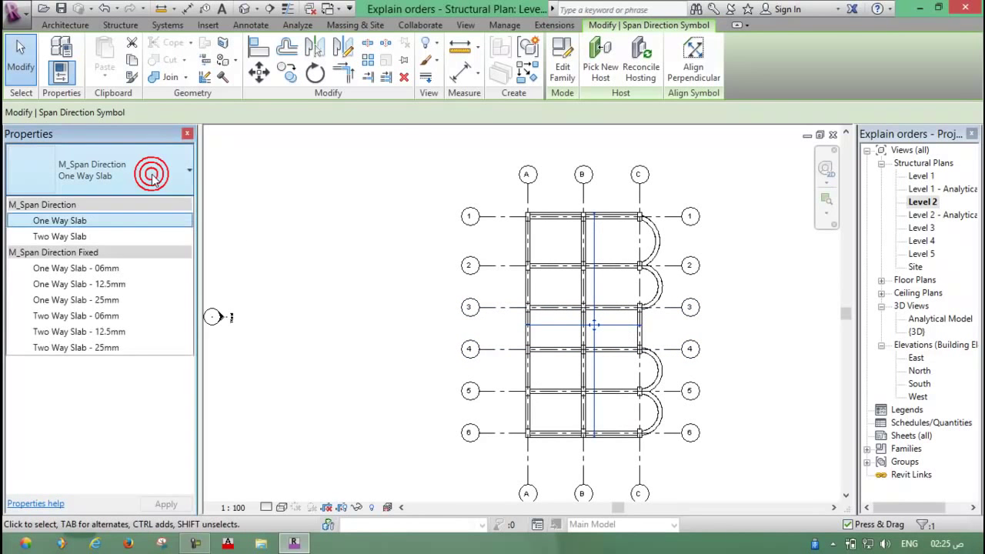
left_click(56, 237)
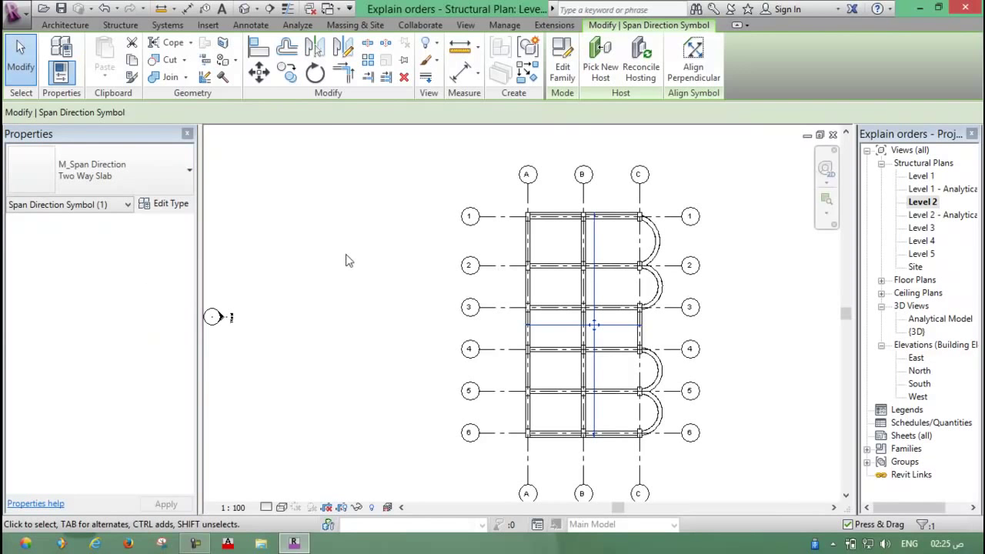
left_click(346, 261)
scroll(338, 243, "down", 3)
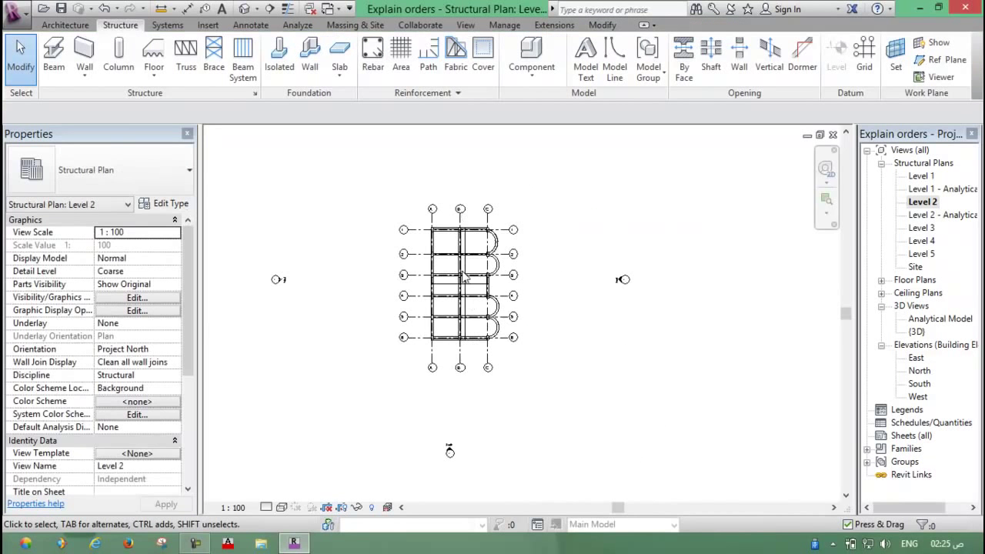
Open the {3D} view and zoom in on the SS 150 mm slab's scalloped edges over the columns.
scroll(464, 278, "up", 3)
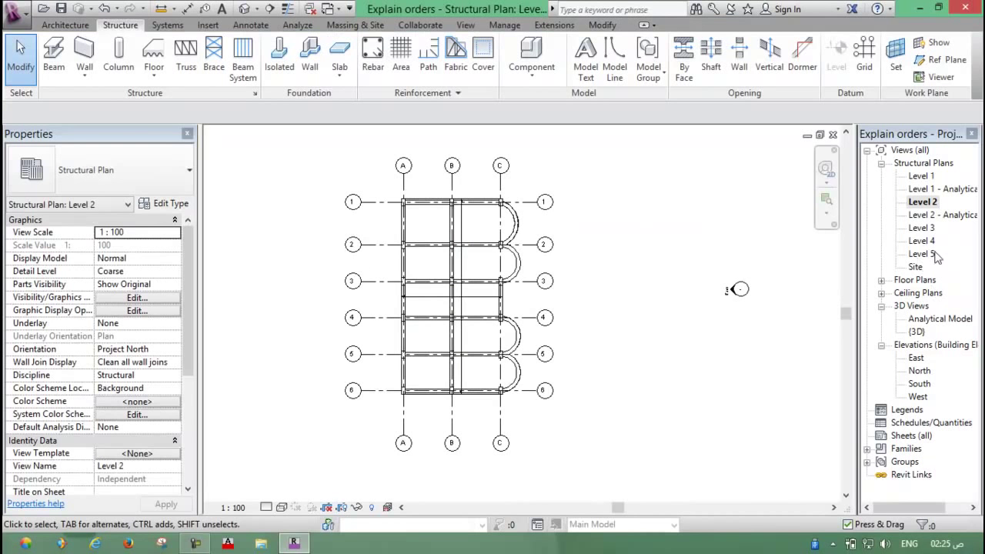
double_click(917, 332)
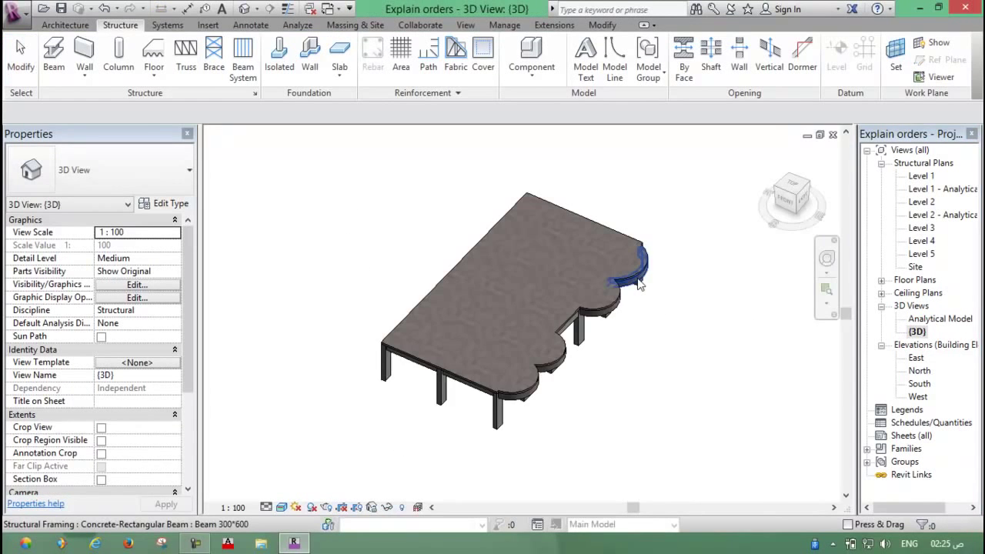
scroll(491, 366, "up", 3)
scroll(490, 366, "up", 3)
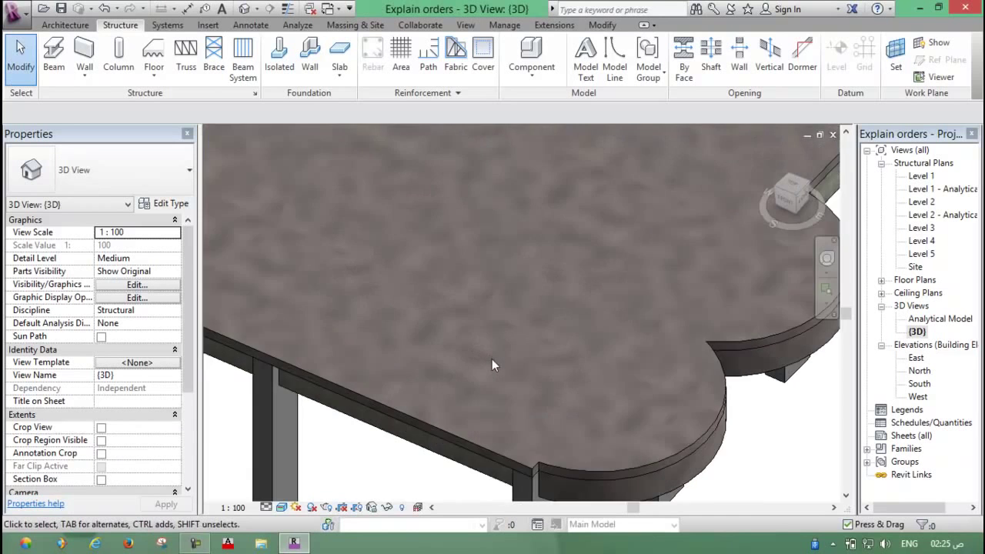
scroll(492, 358, "up", 2)
scroll(493, 351, "up", 2)
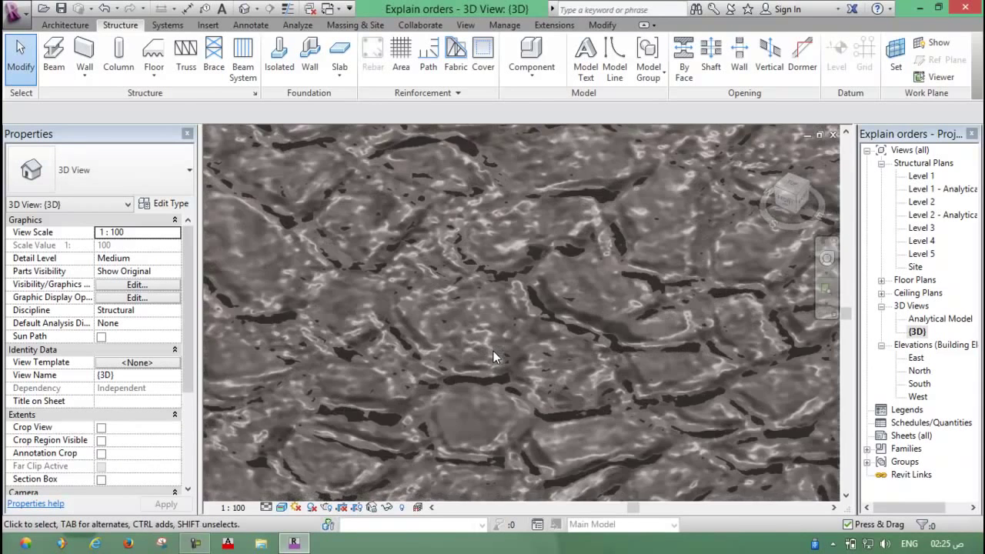
scroll(536, 332, "up", 2)
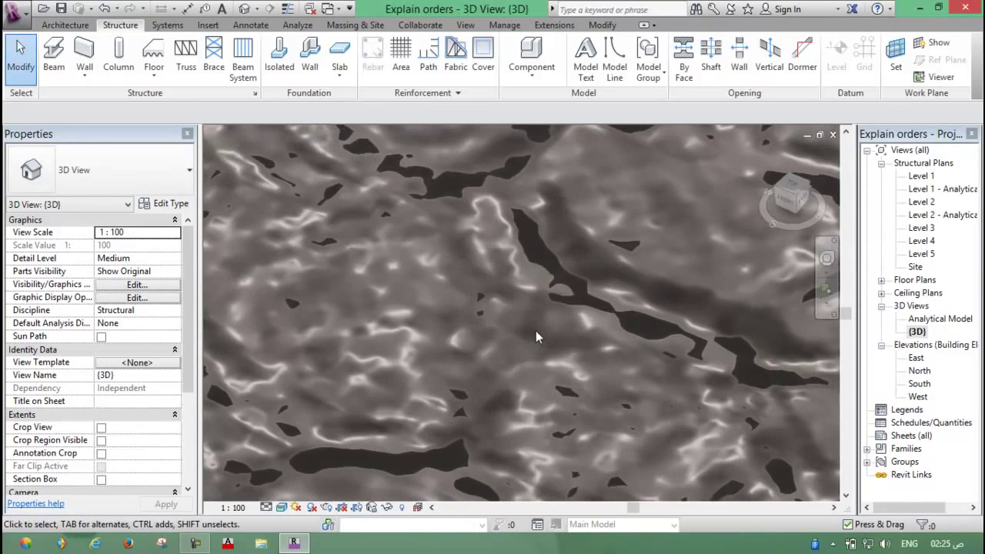
scroll(540, 322, "down", 2)
scroll(541, 322, "down", 2)
scroll(540, 322, "down", 1)
scroll(541, 323, "down", 2)
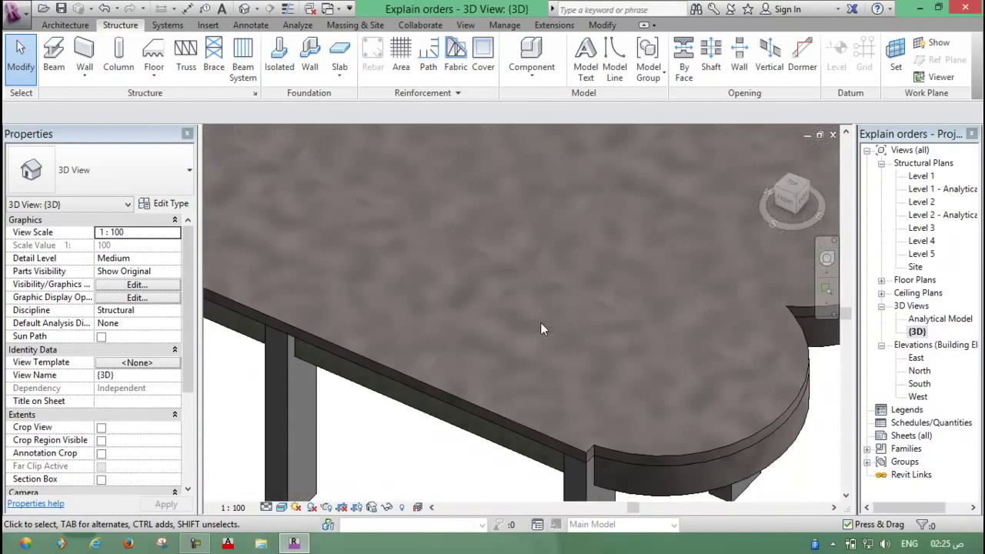
scroll(541, 324, "down", 1)
scroll(564, 408, "up", 2)
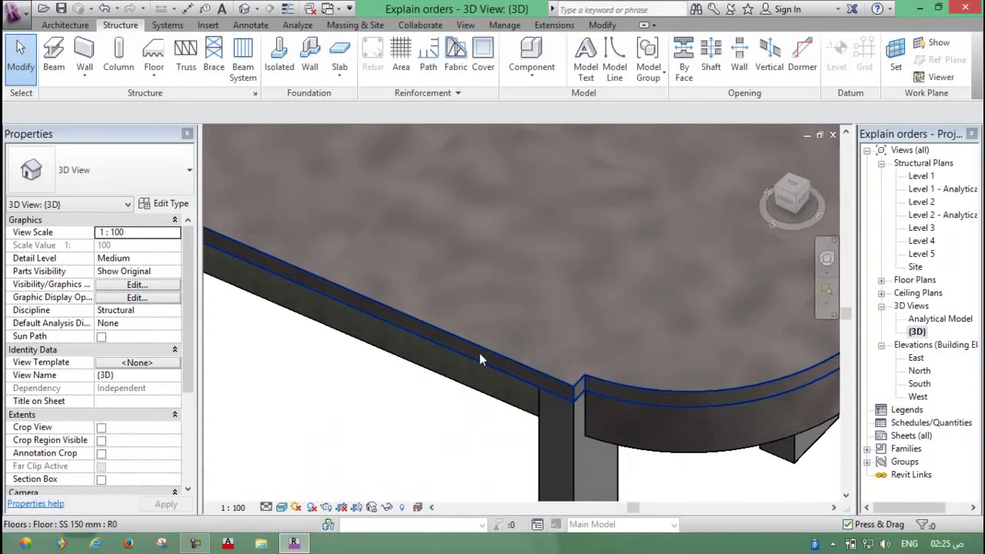
scroll(503, 383, "up", 1)
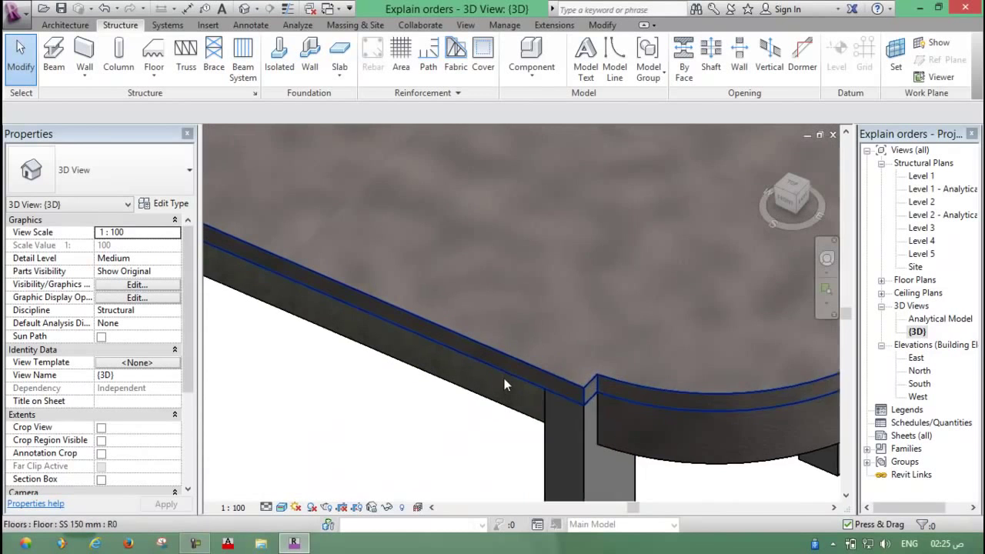
scroll(504, 385, "up", 2)
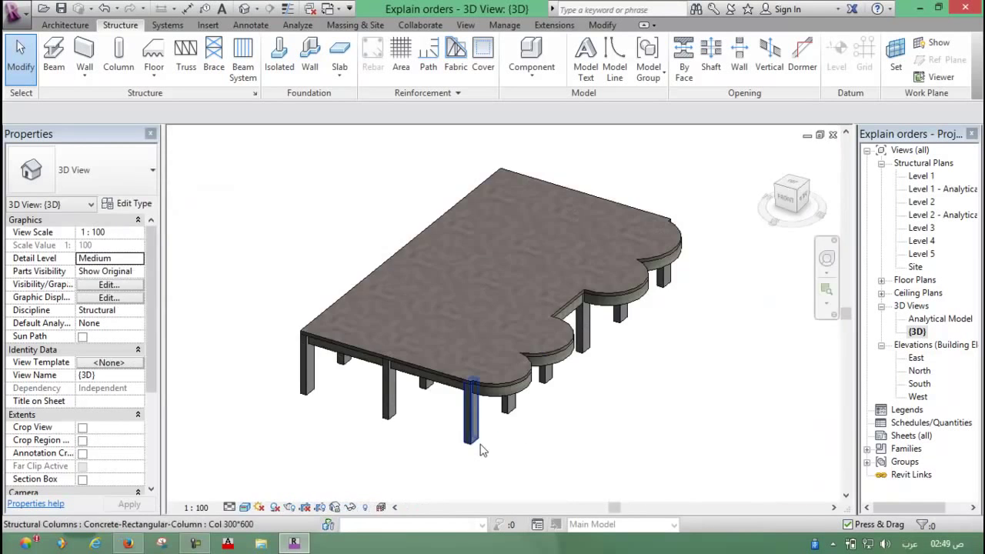
key("alt")
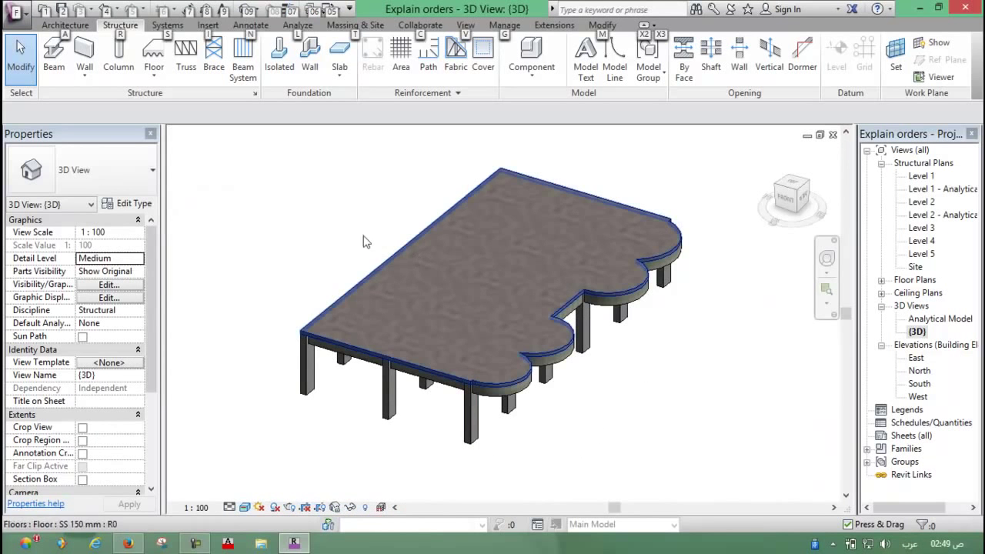
left_click(341, 213)
scroll(677, 289, "up", 3)
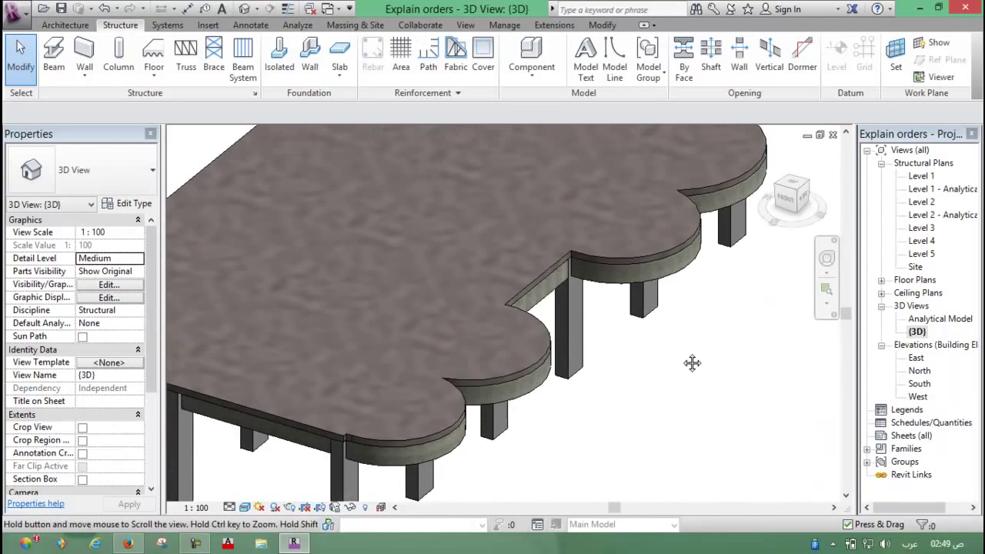
scroll(472, 396, "up", 3)
scroll(471, 390, "up", 2)
scroll(472, 383, "down", 5)
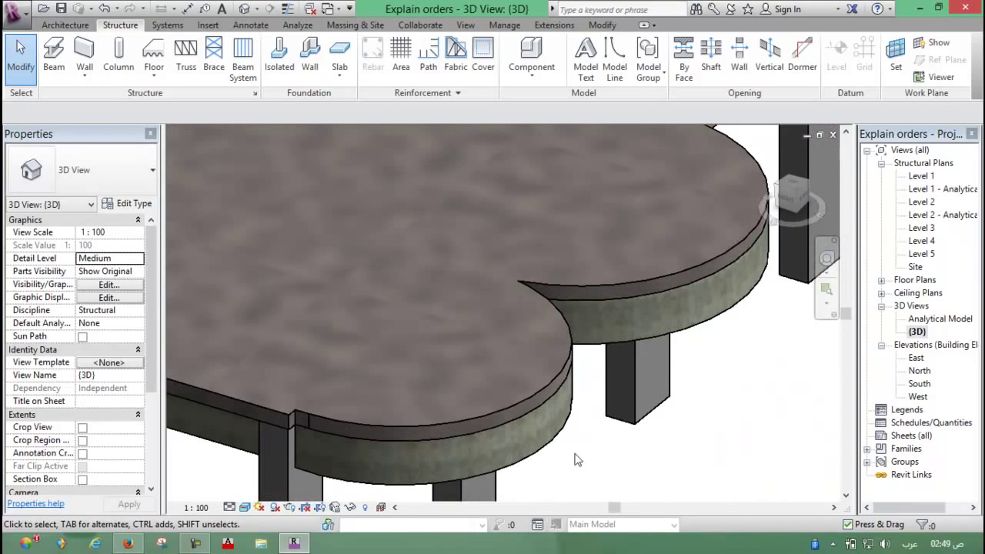
middle_click_drag(576, 457, 530, 393, "shift")
middle_click_drag(607, 399, 662, 329, "shift")
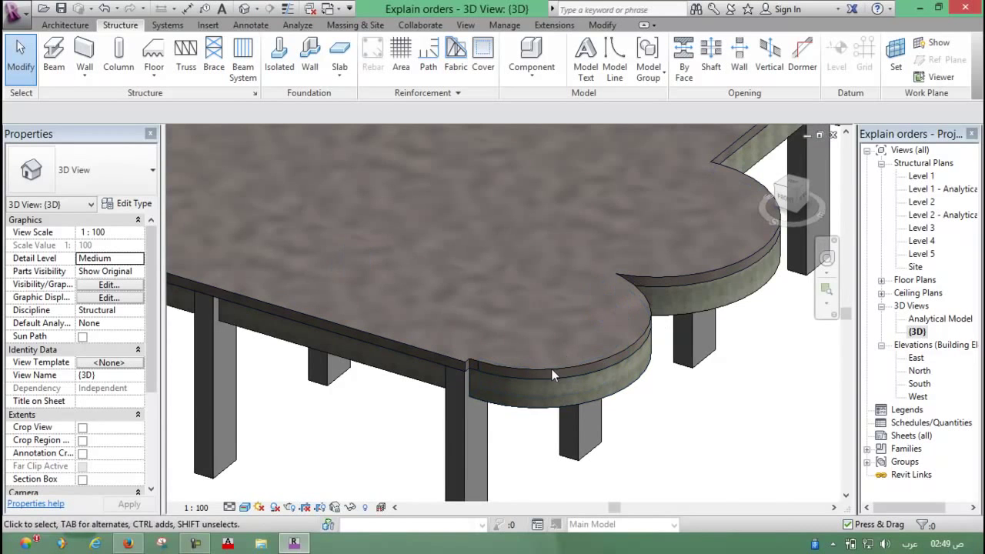
scroll(549, 372, "down", 2)
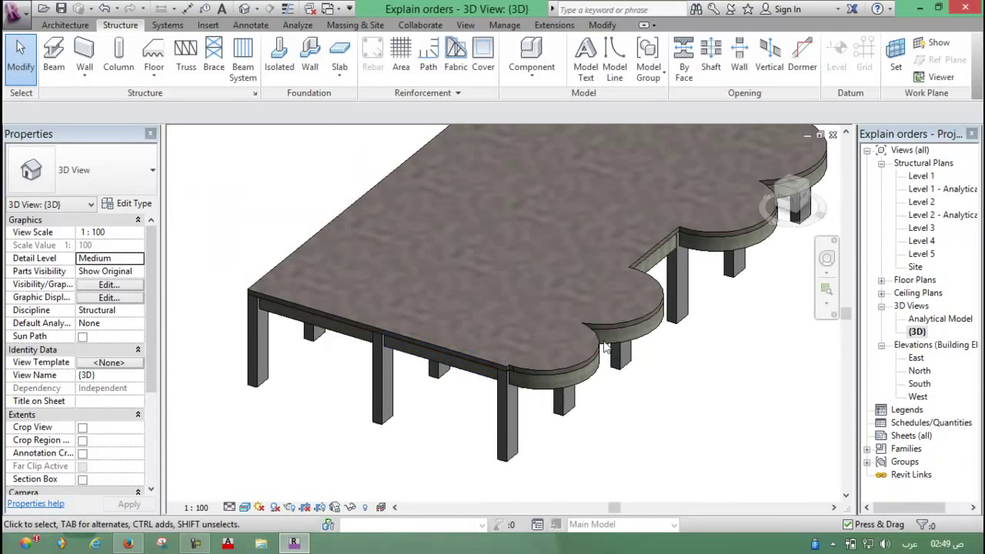
scroll(700, 331, "down", 3)
mouse_move(638, 415)
middle_mouse_down()
mouse_move(705, 369)
mouse_move(678, 384)
middle_mouse_up()
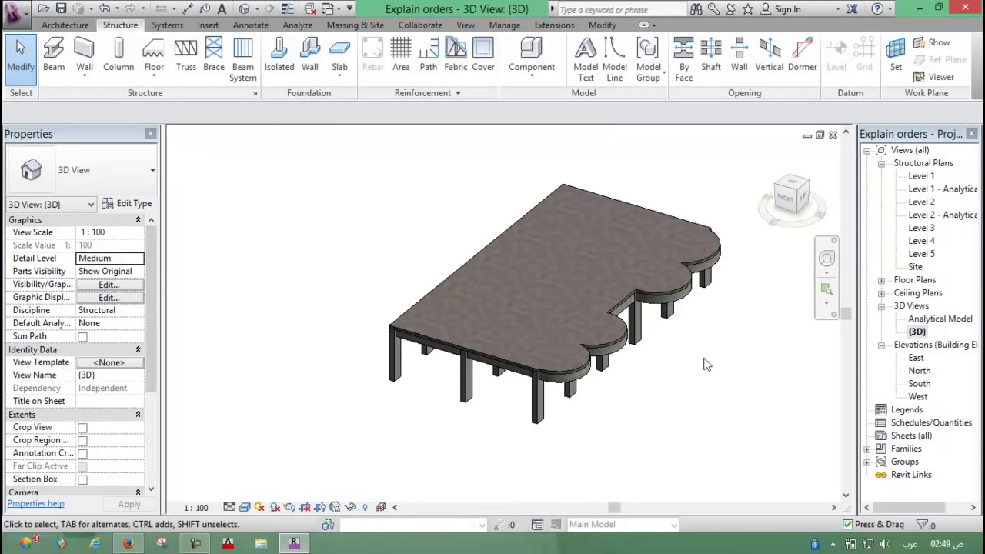
middle_click_drag(707, 365, 688, 357)
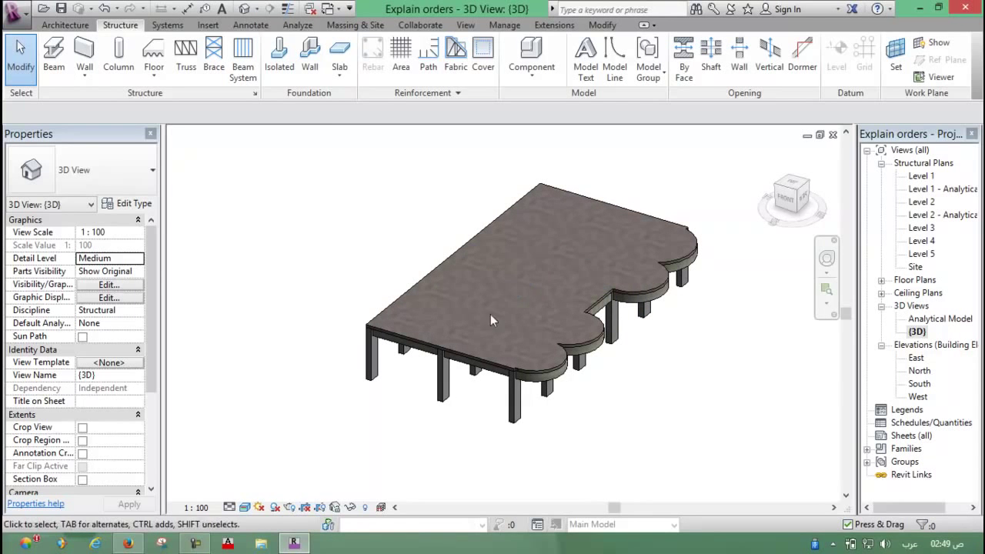
Show the Level 2 structural plan in Hidden Line style, centred on grids A–C and 1–6.
double_click(921, 202)
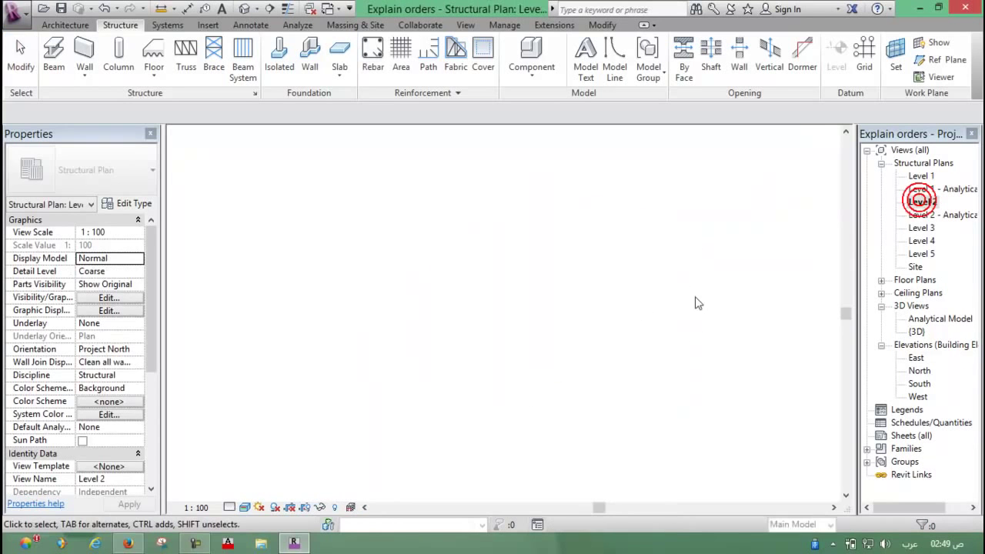
middle_click_drag(428, 312, 503, 283)
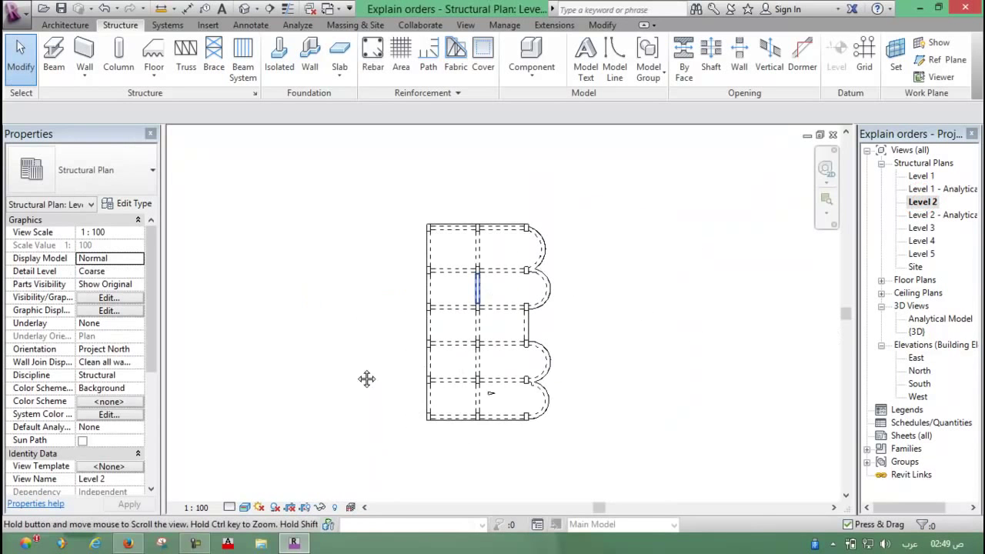
left_click(246, 508)
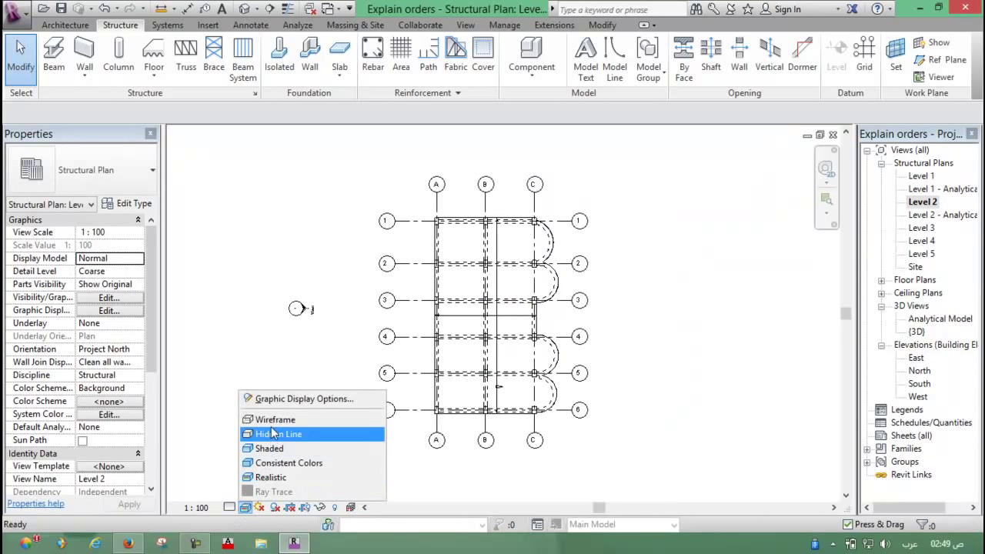
left_click(273, 435)
scroll(493, 331, "up", 3)
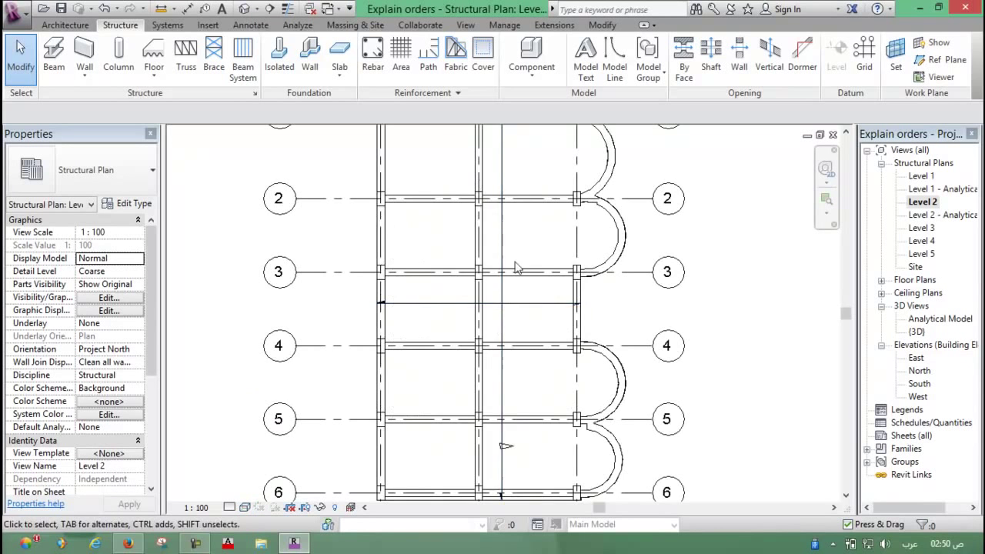
scroll(518, 267, "down", 2)
middle_click_drag(528, 213, 533, 250)
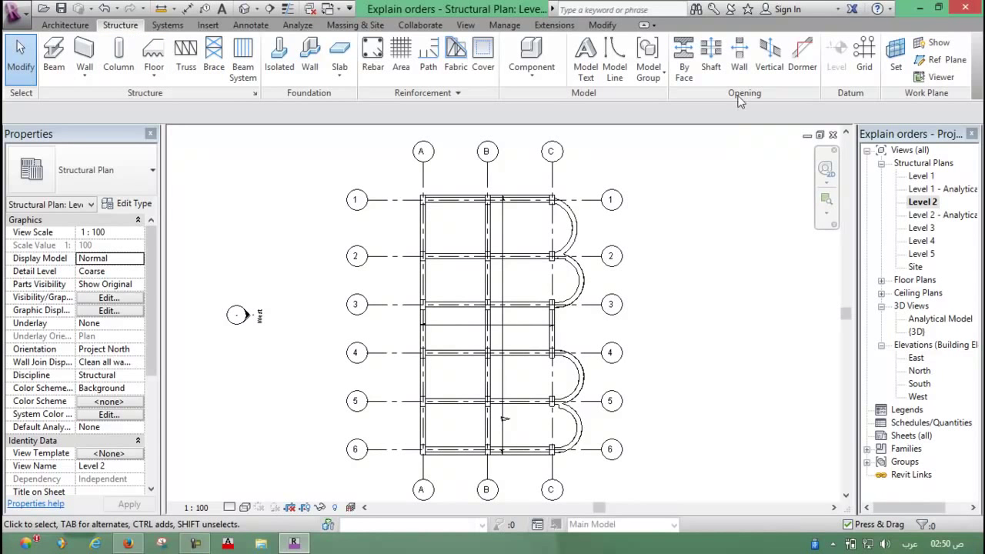
Start a Shaft opening sketch from the Structure tab's Opening panel.
left_click(711, 60)
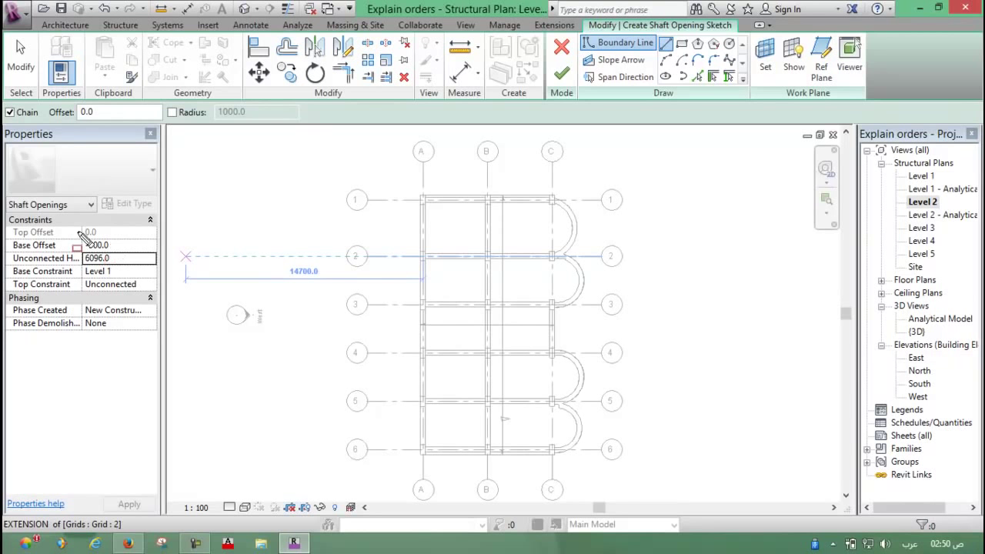
Set the shaft's Base Offset to 0 and Top Constraint to Up to level: Level 2, then apply.
left_click_drag(3, 126, 66, 142)
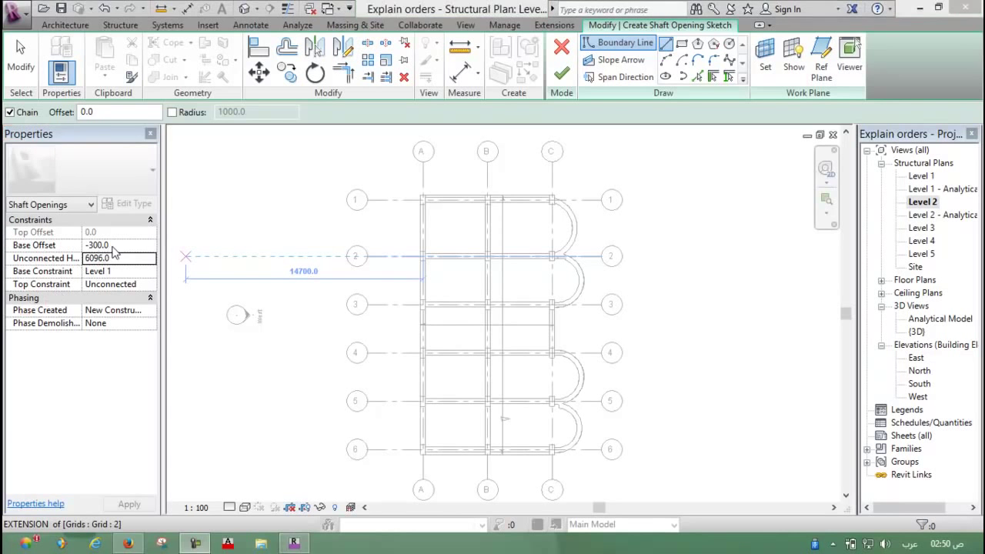
left_click(118, 246)
type("0")
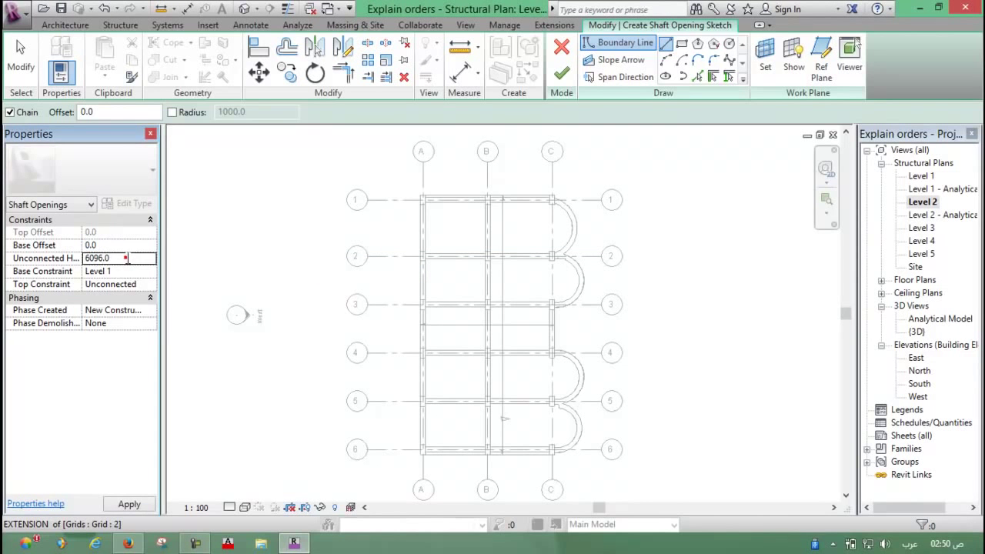
left_click(127, 259)
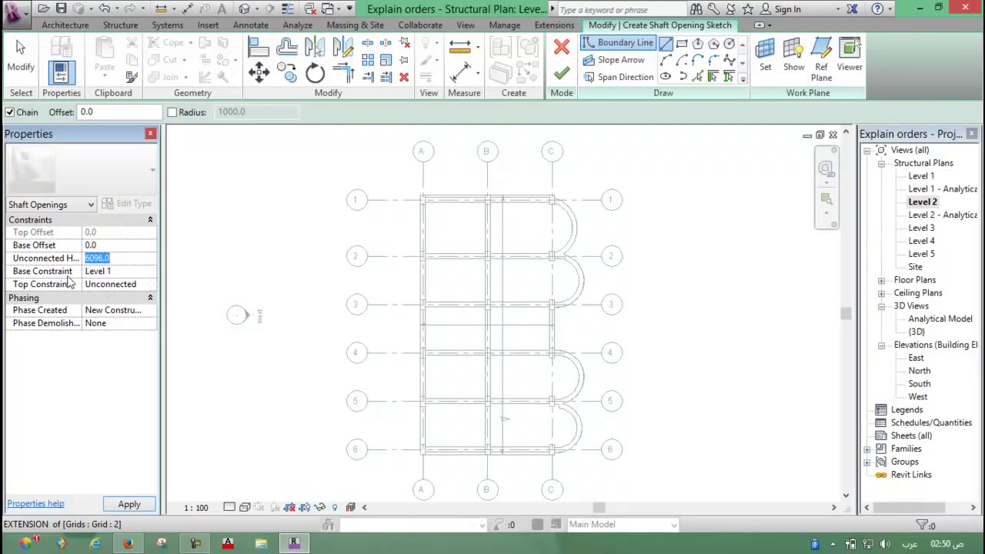
left_click(131, 284)
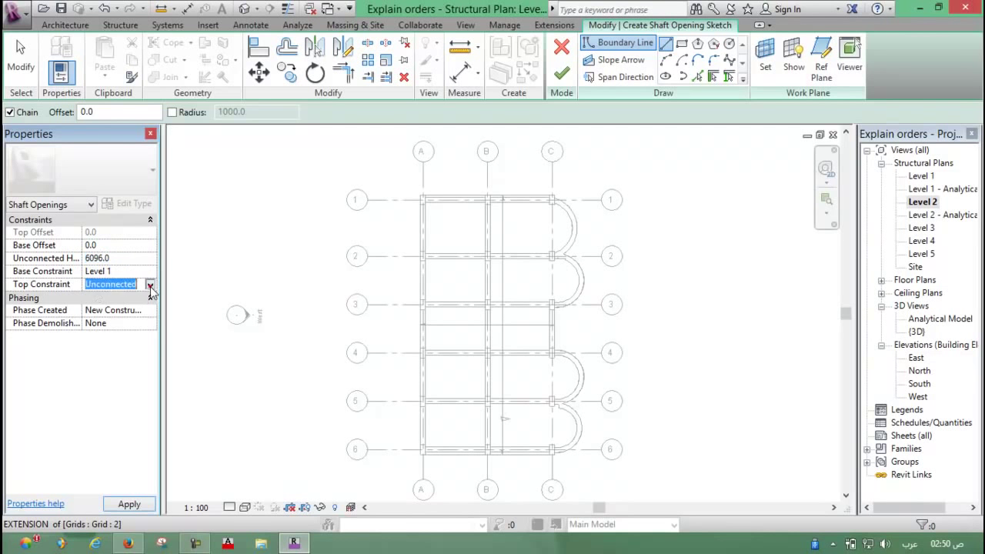
left_click(150, 283)
left_click(137, 318)
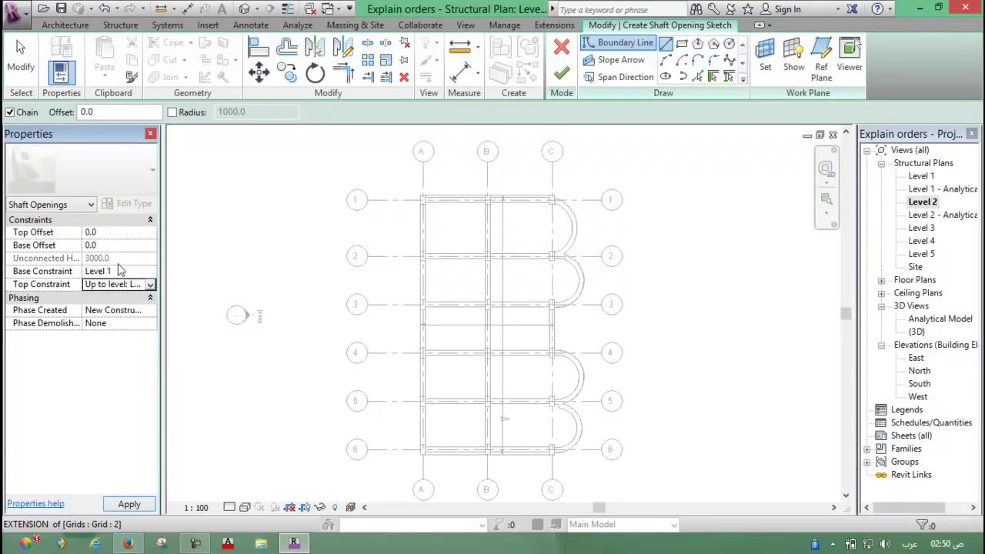
left_click(128, 504)
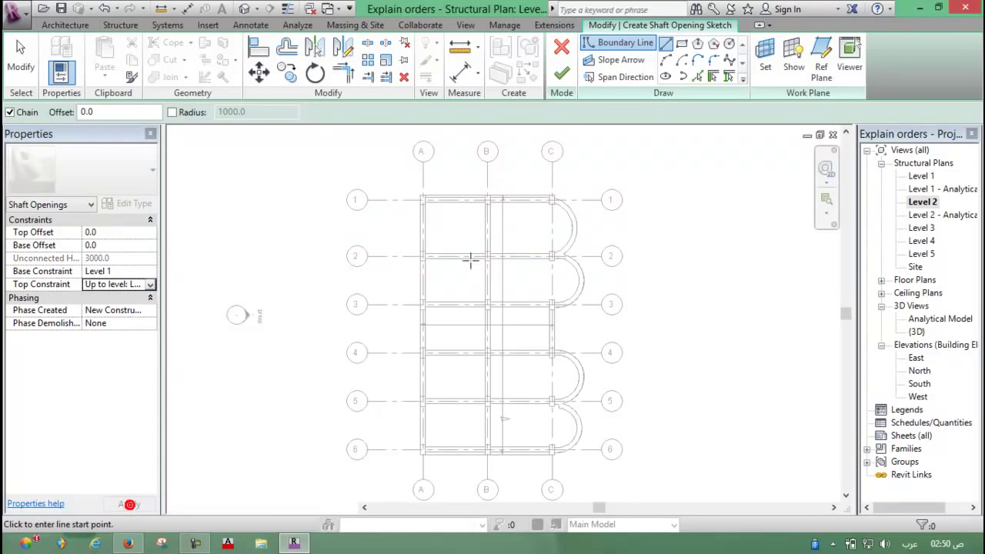
Zoom toward the curved slab edge near grid 2 and cycle the ribbon back to full display.
scroll(503, 281, "up", 3)
mouse_move(541, 270)
middle_mouse_down()
mouse_move(528, 281)
mouse_move(496, 277)
middle_mouse_up()
scroll(496, 277, "up", 2)
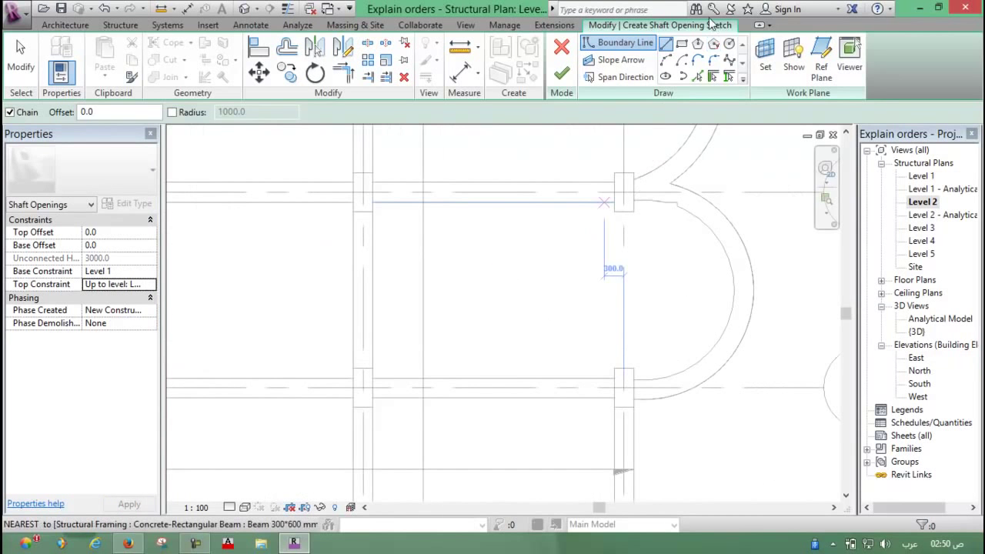
left_click(758, 27)
left_click(759, 27)
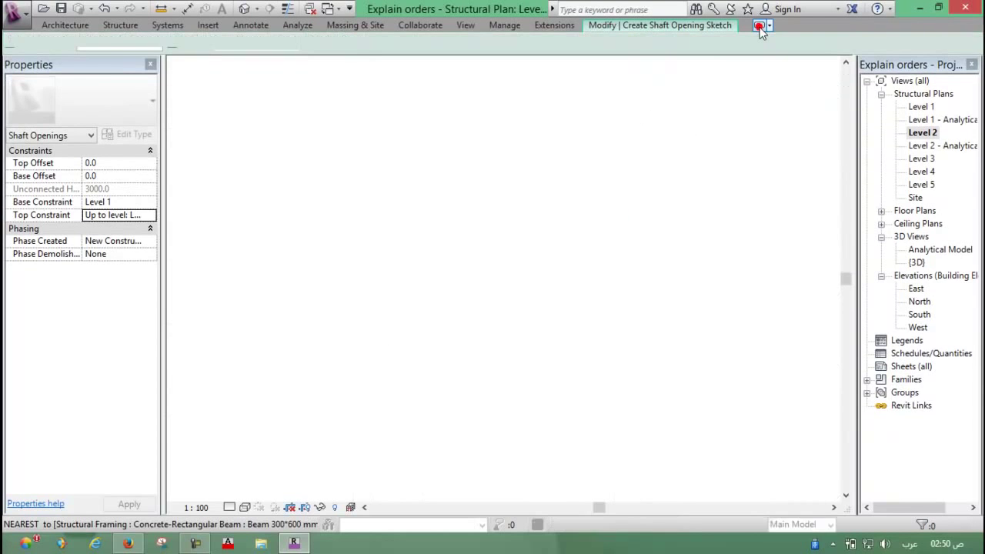
left_click(758, 27)
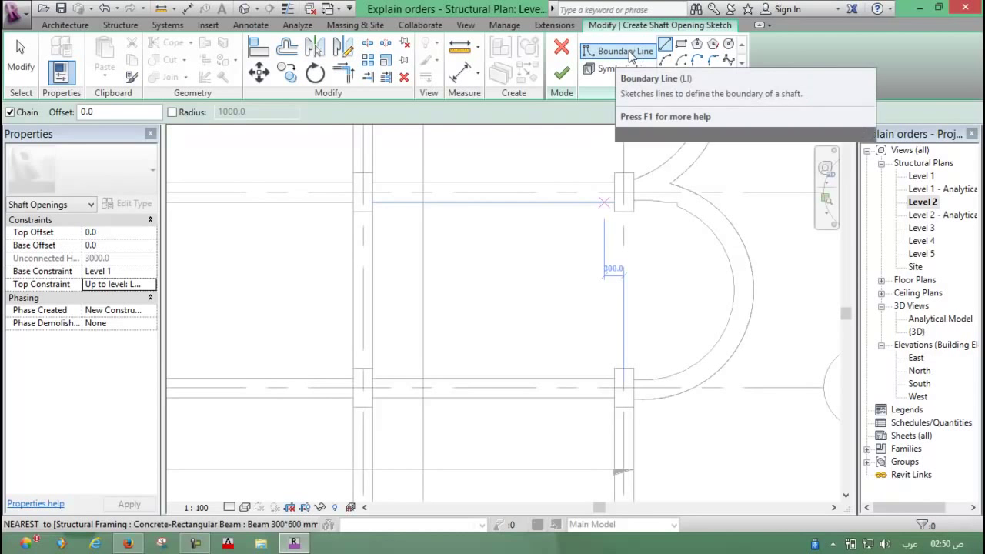
Begin the shaft outline near grids A and 1 with its top and right edges.
scroll(571, 238, "down", 3)
scroll(561, 255, "down", 3)
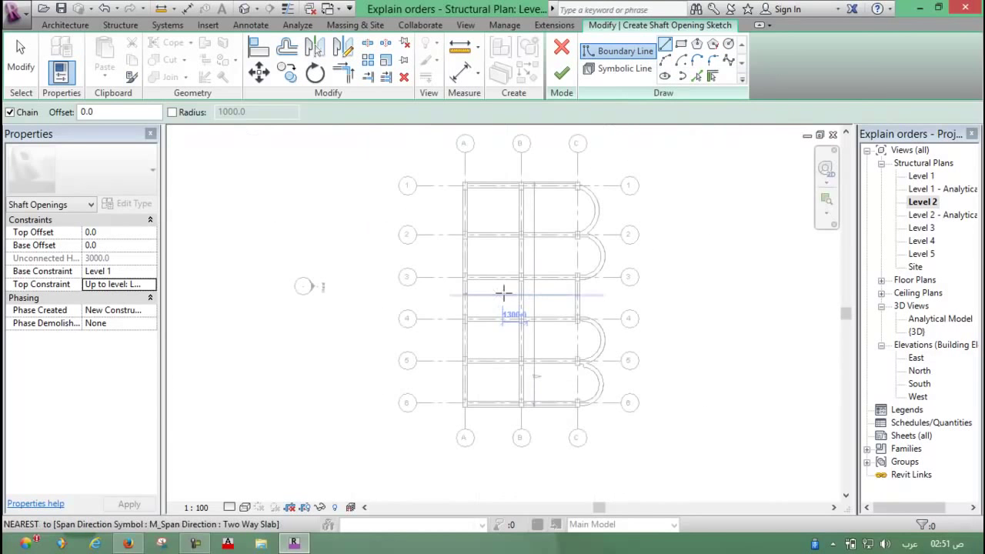
scroll(504, 292, "up", 2)
scroll(477, 275, "up", 3)
scroll(473, 199, "down", 2)
middle_click_drag(474, 200, 494, 261)
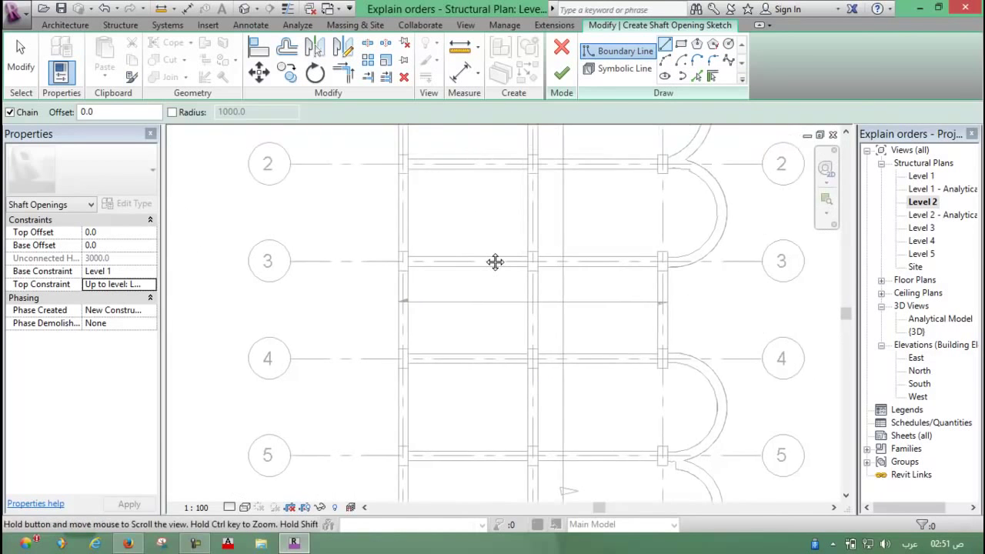
middle_click_drag(484, 190, 479, 226)
scroll(480, 225, "up", 1)
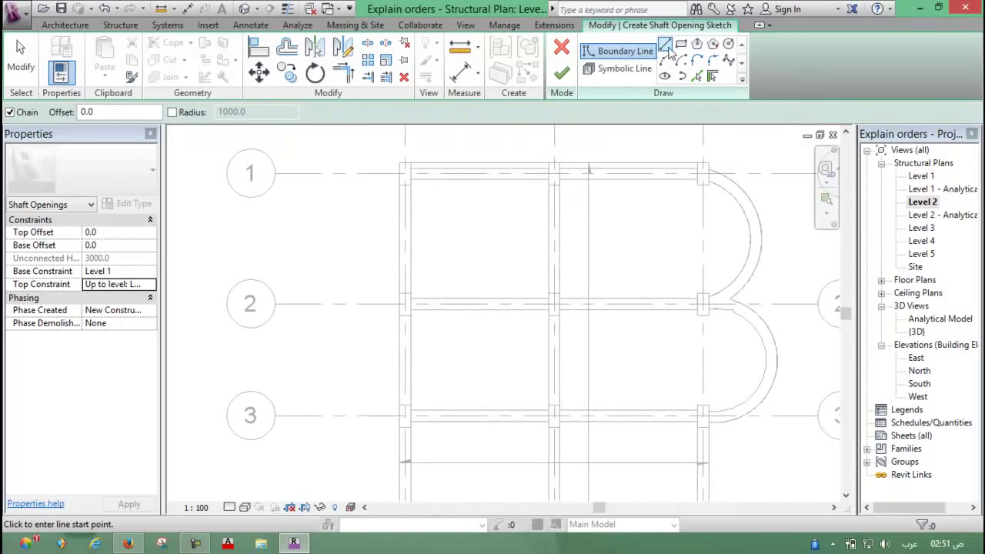
left_click(446, 201)
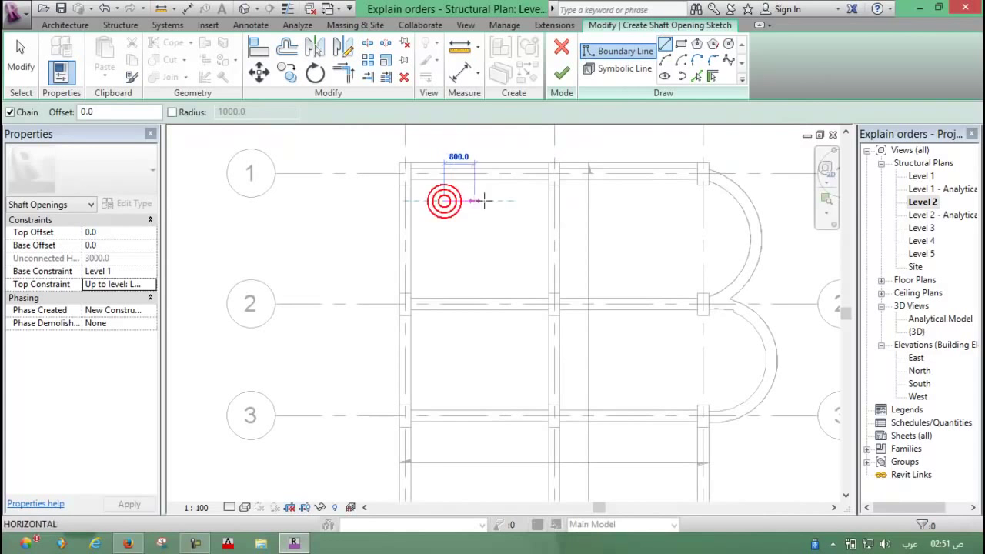
left_click(492, 201)
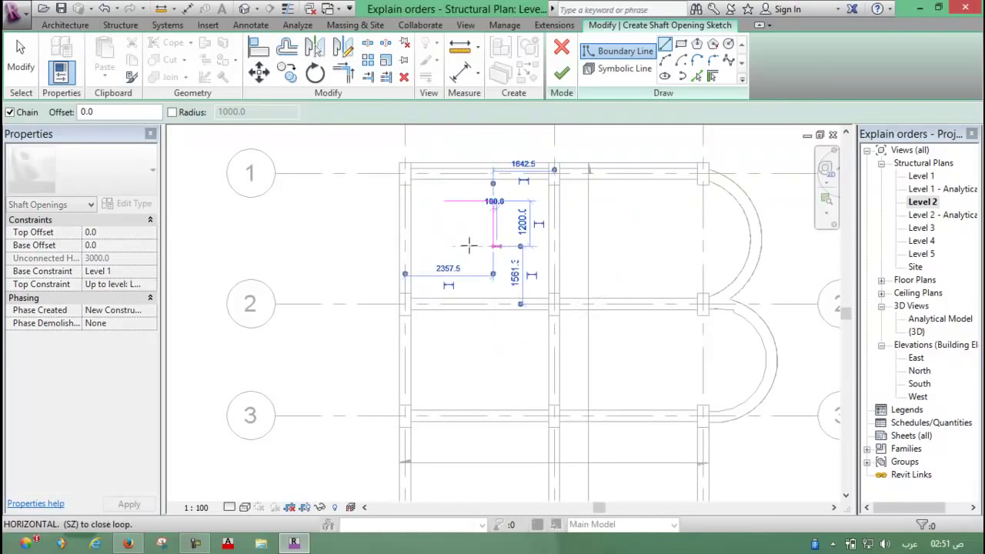
left_click(493, 246)
Complete the L-shaped outline with its bottom and inner edges, closing it, then choose Symbolic Line.
left_click(466, 246)
left_click(466, 223)
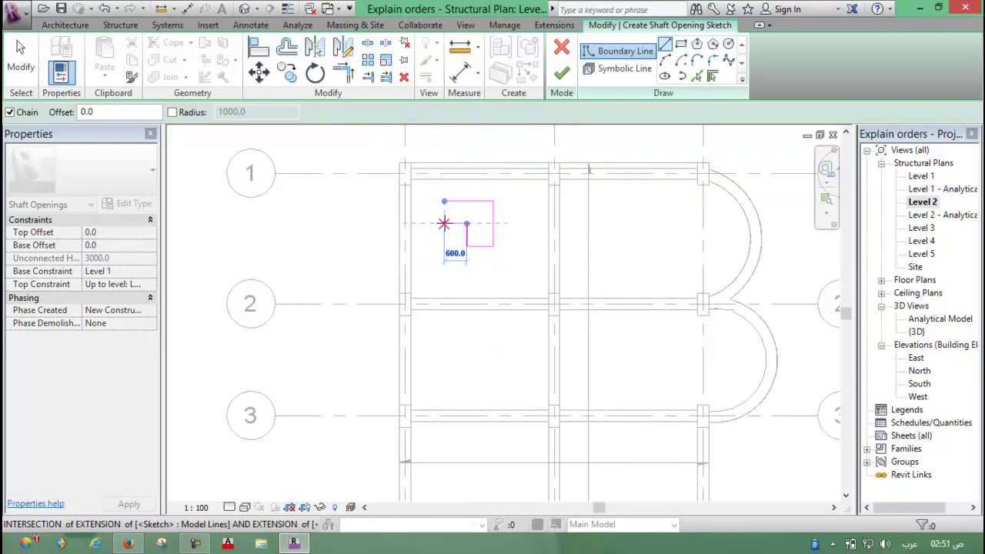
left_click(444, 223)
left_click(445, 201)
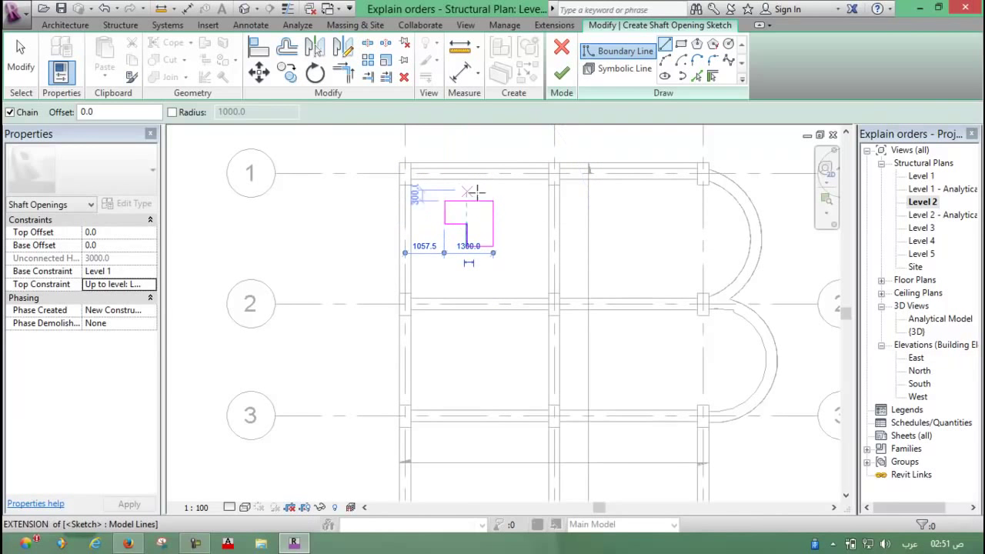
left_click(618, 68)
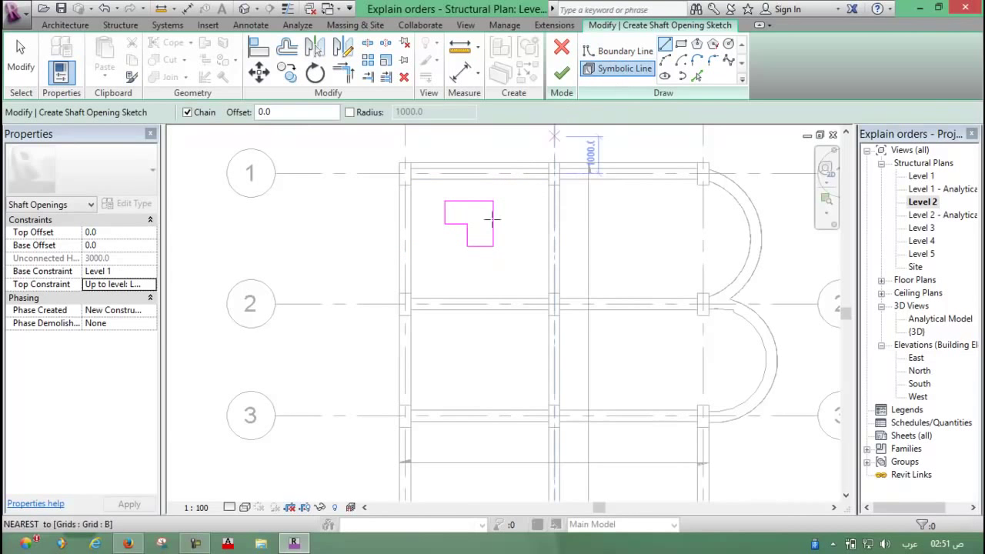
Draw a first diagonal symbolic line from the top-left corner, then undo it as misplaced.
scroll(492, 212, "up", 1)
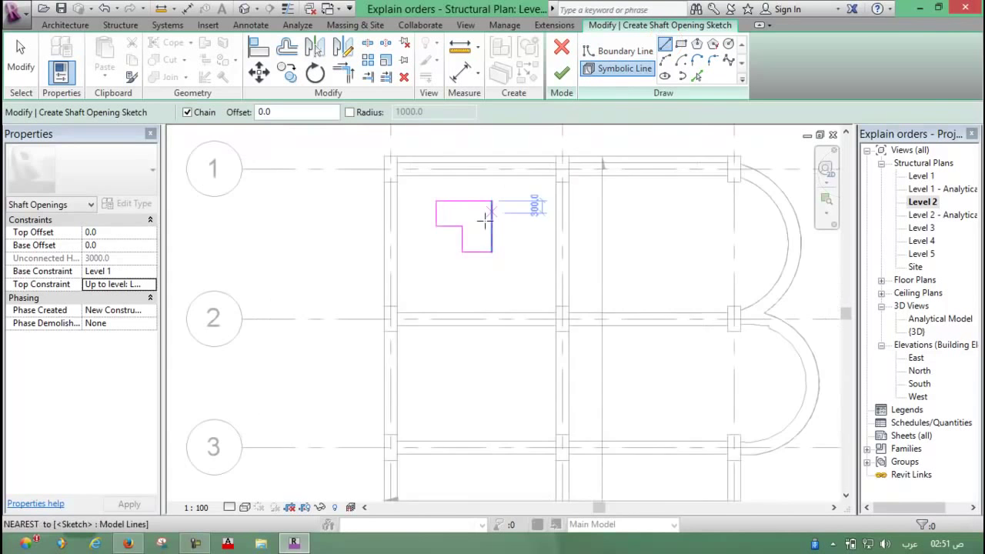
scroll(488, 216, "up", 2)
left_click(373, 178)
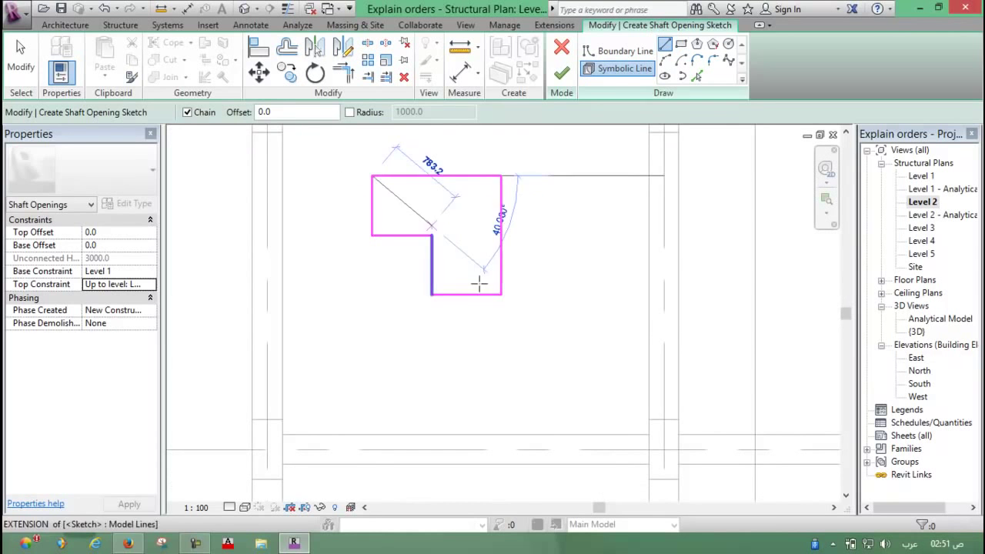
left_click(490, 294)
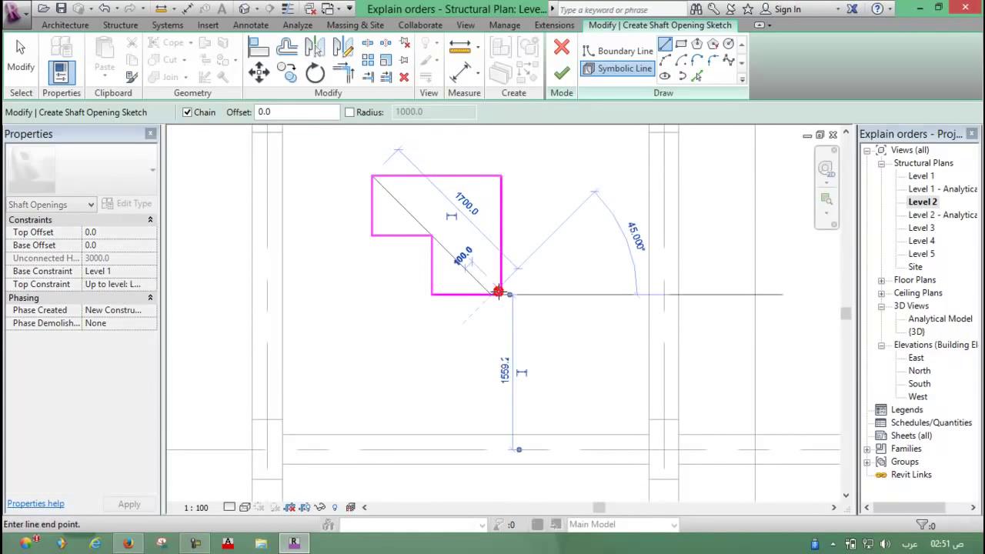
key("Escape")
key("Escape")
key("ctrl+z")
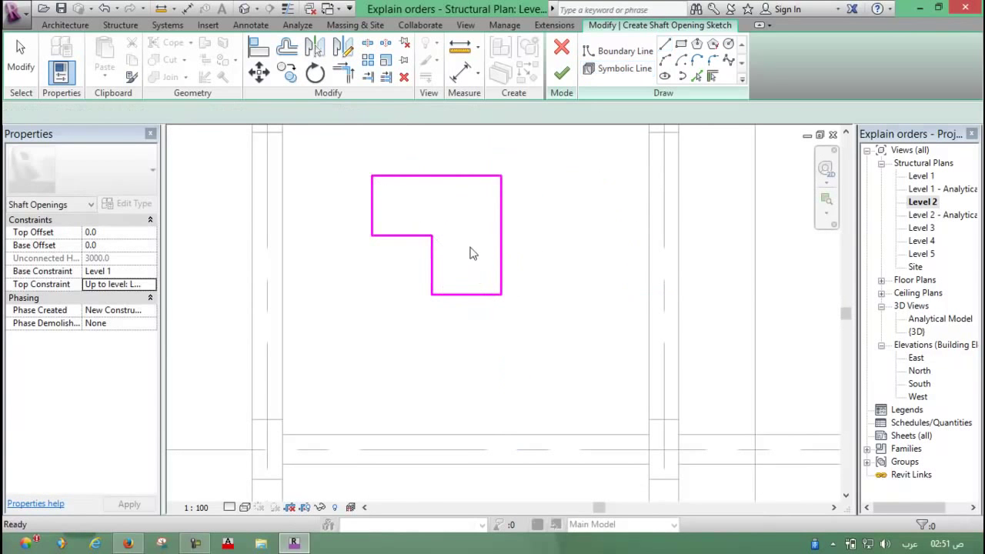
Redraw both crossing diagonals, top-left to bottom-right and top-right to bottom-left.
left_click(624, 69)
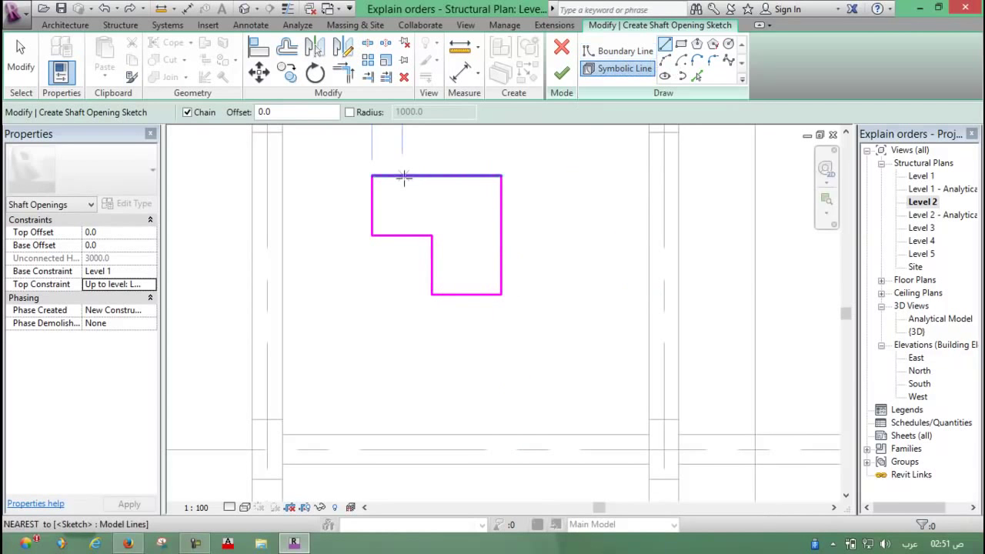
left_click(371, 176)
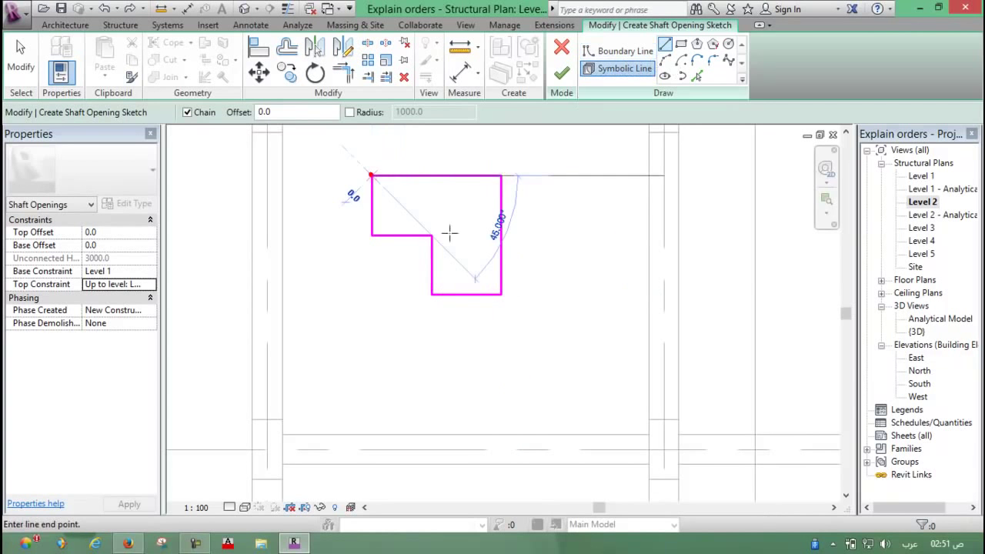
left_click(501, 294)
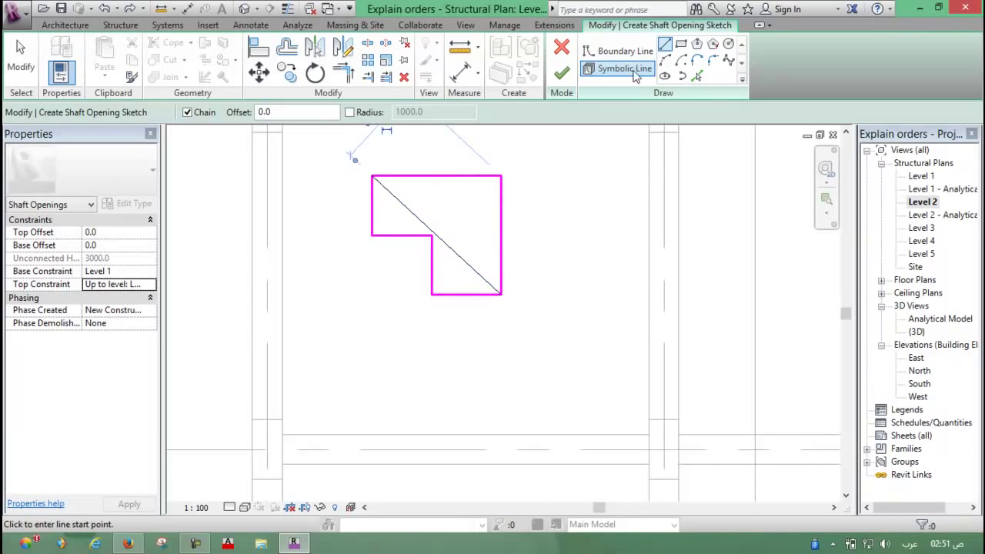
left_click(501, 176)
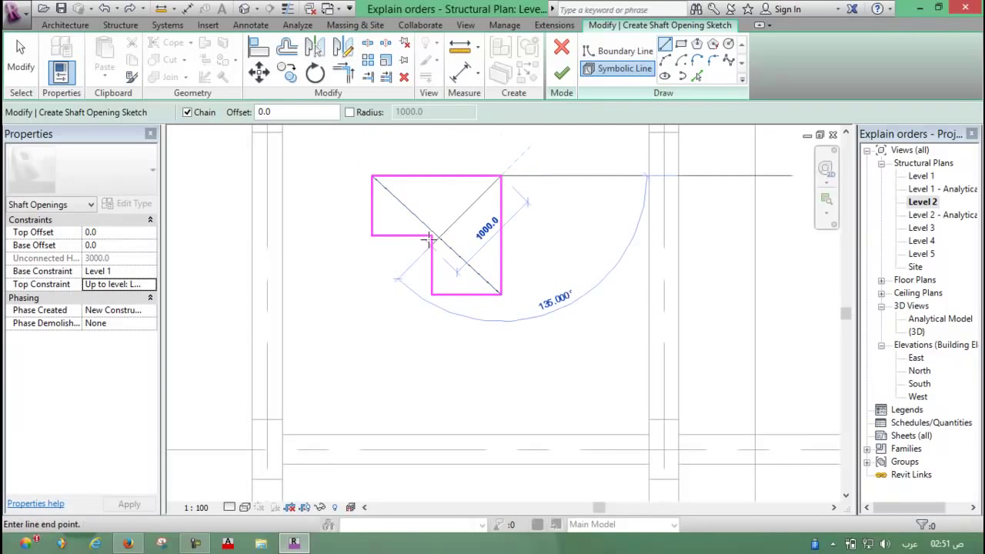
left_click(432, 294)
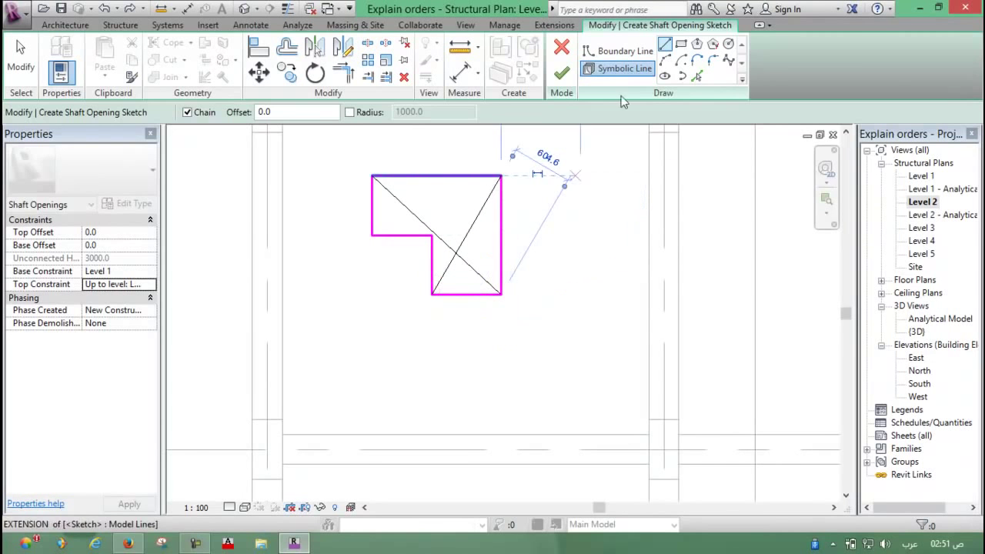
left_click(564, 73)
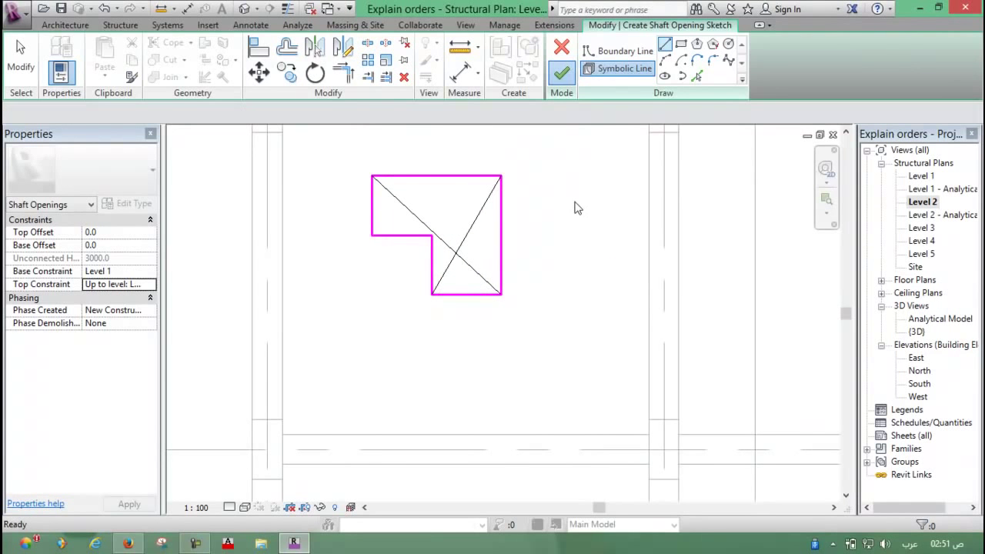
Check the opening in the {3D} view, then return to the Level 2 structural plan and zoom in.
scroll(557, 228, "down", 3)
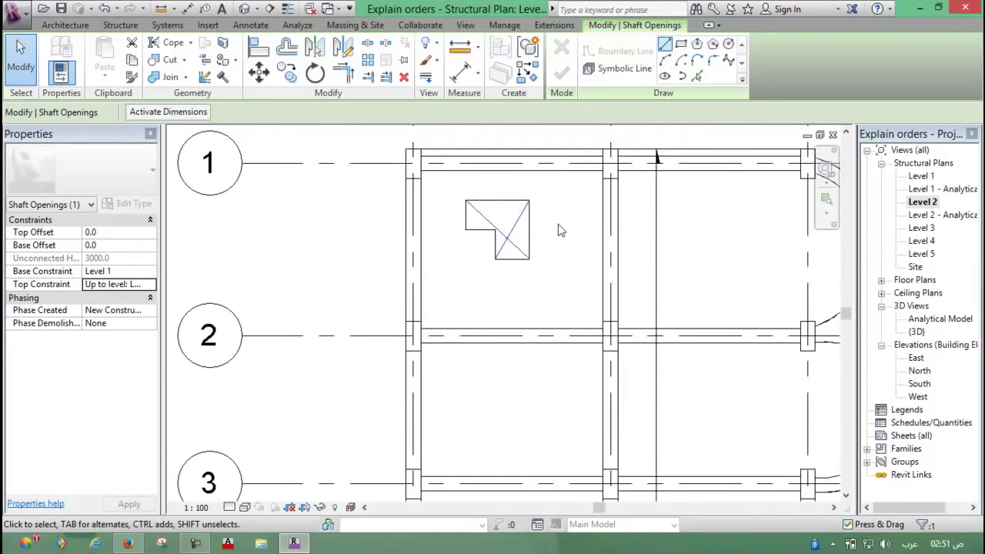
scroll(447, 246, "down", 2)
middle_click_drag(446, 246, 369, 154)
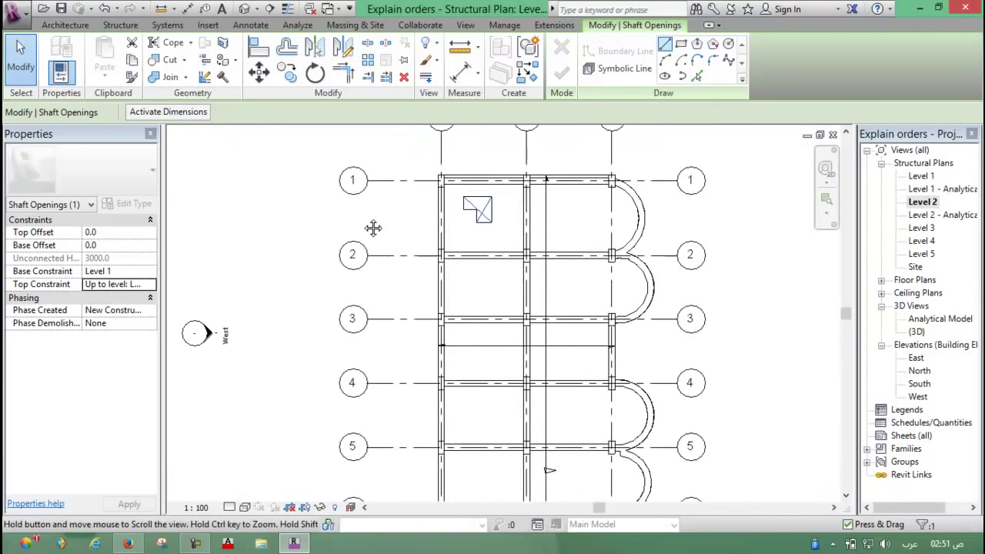
double_click(918, 332)
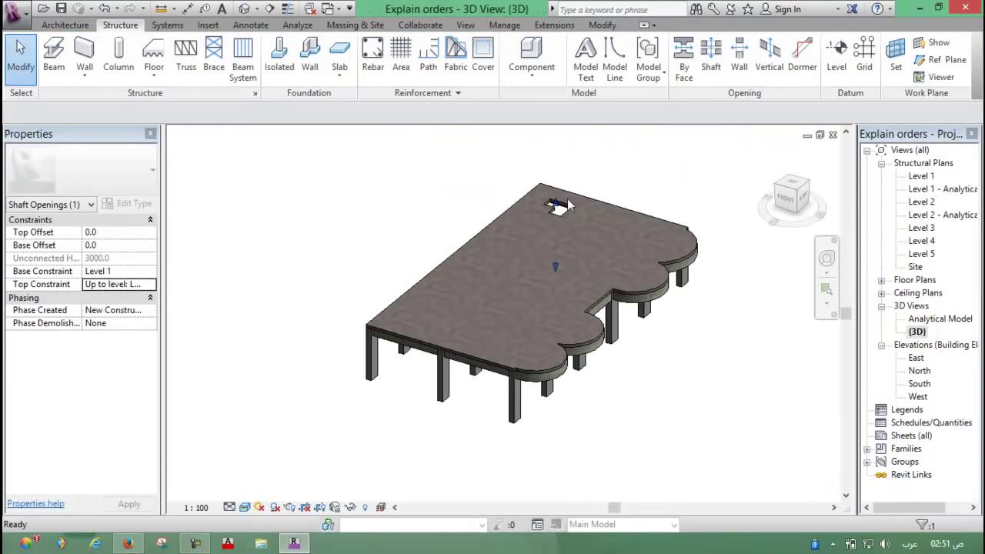
scroll(568, 202, "up", 3)
scroll(538, 184, "up", 2)
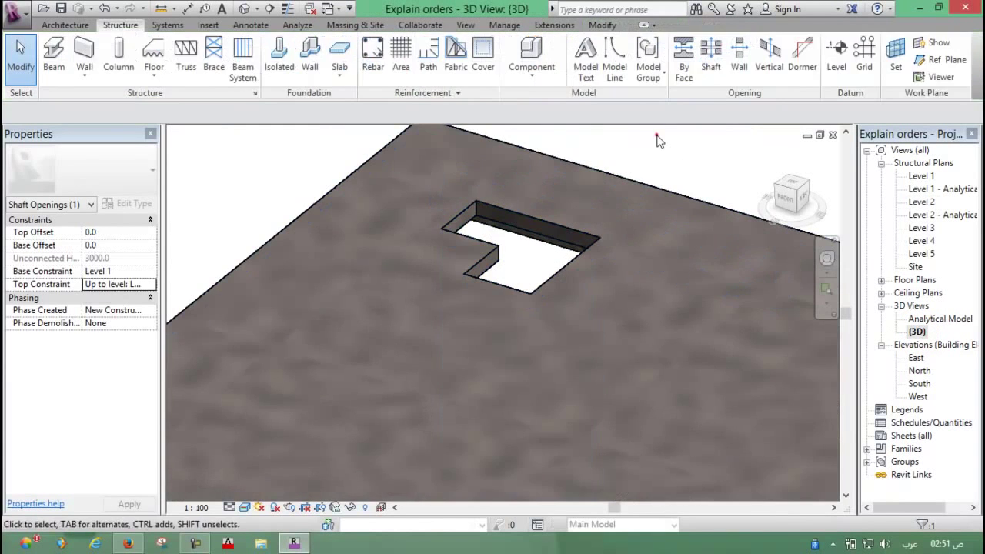
scroll(518, 265, "down", 5)
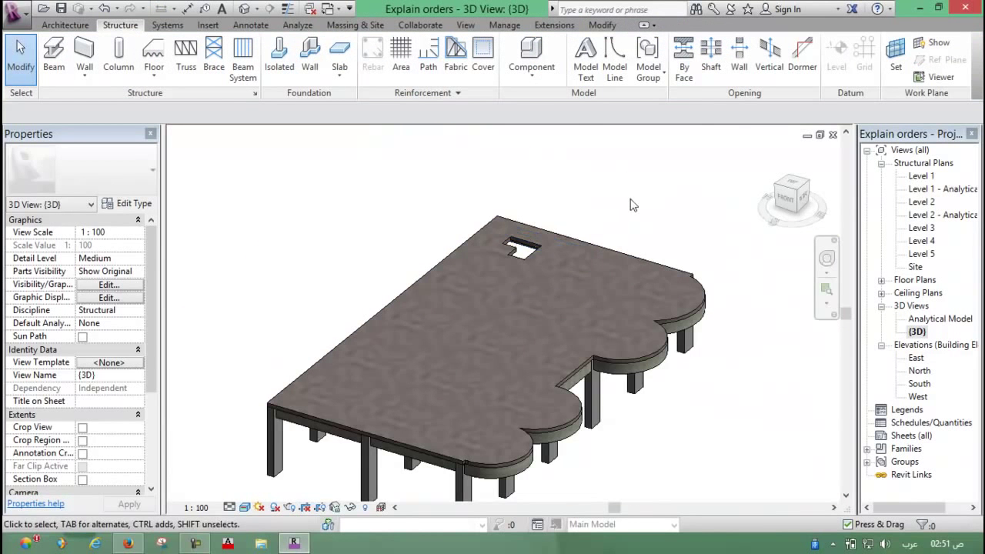
double_click(922, 202)
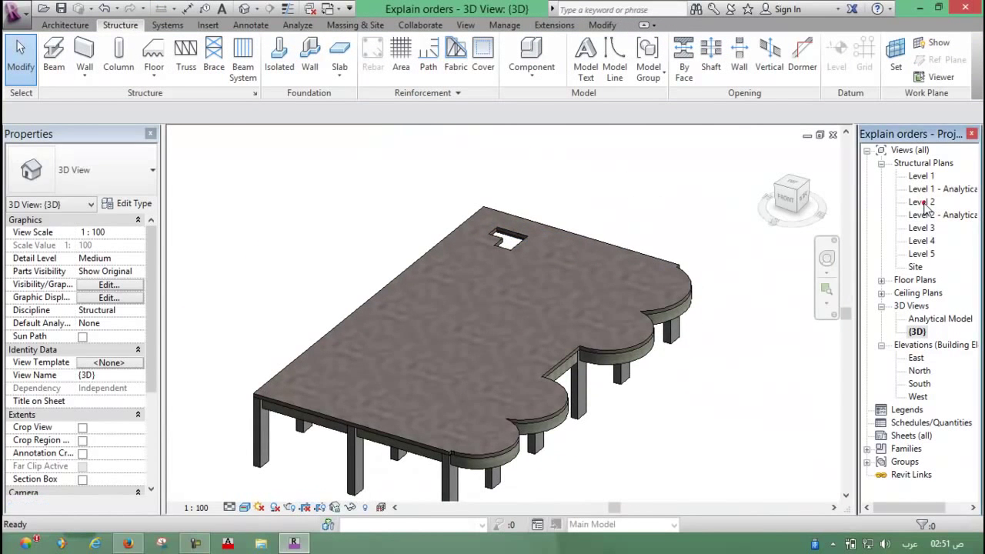
scroll(476, 215, "up", 2)
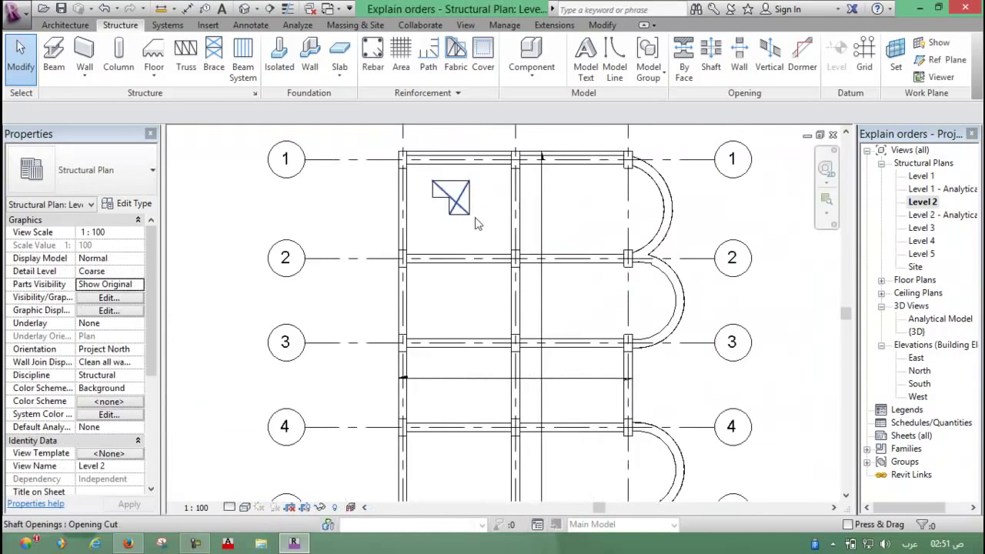
scroll(475, 215, "up", 1)
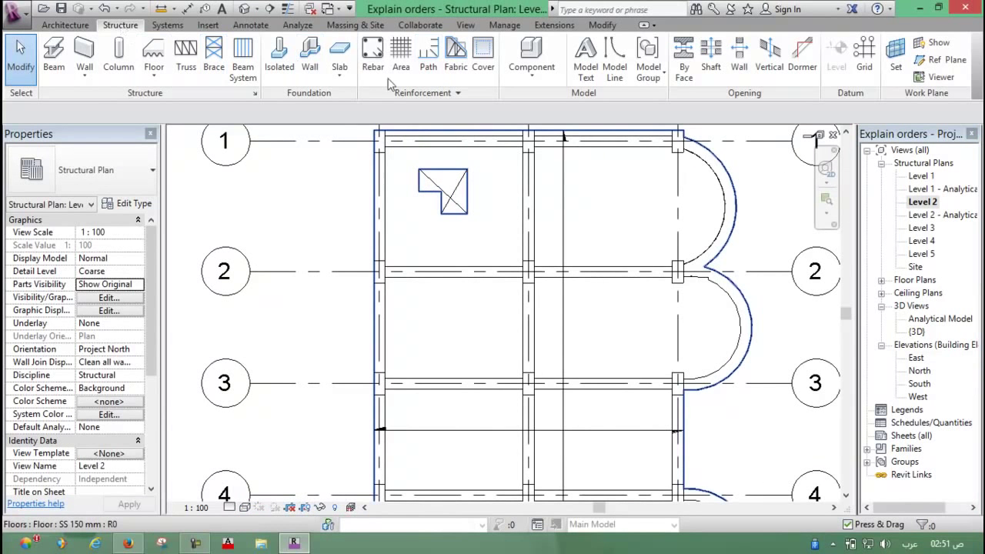
Sketch an 1100 × 900 rectangular shaft opening boundary in the Level 2 bay.
left_click(704, 68)
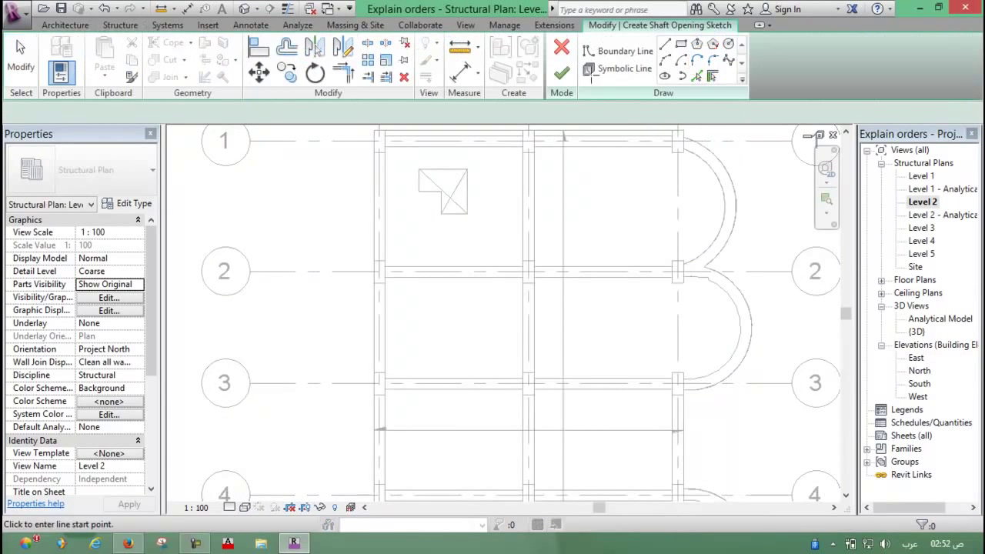
left_click(528, 146)
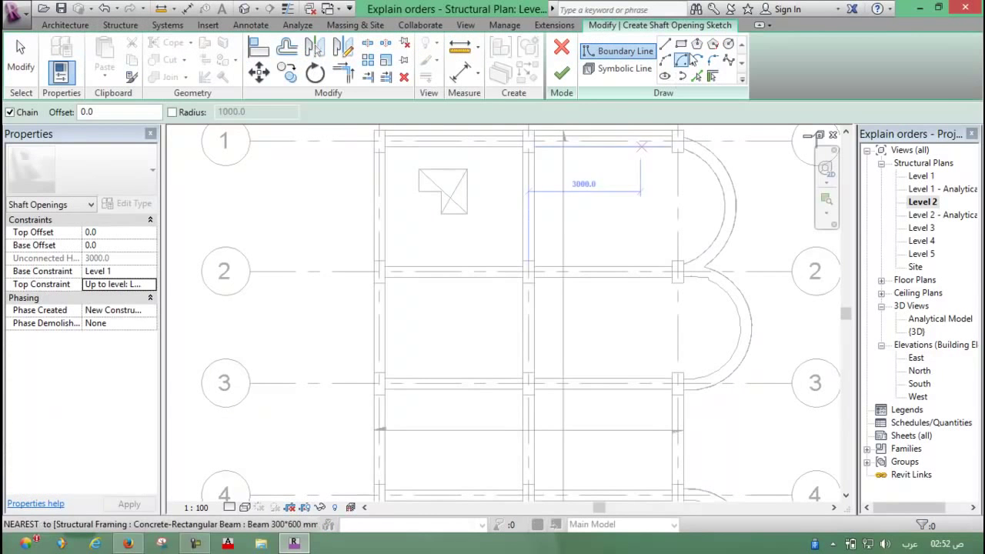
key("Escape")
scroll(608, 212, "up", 2)
scroll(601, 218, "up", 1)
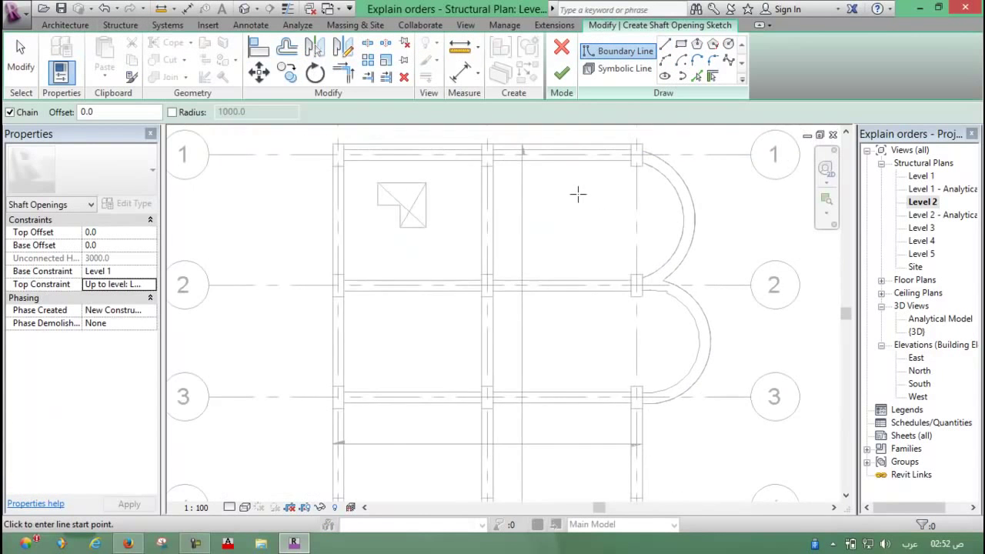
scroll(578, 196, "up", 1)
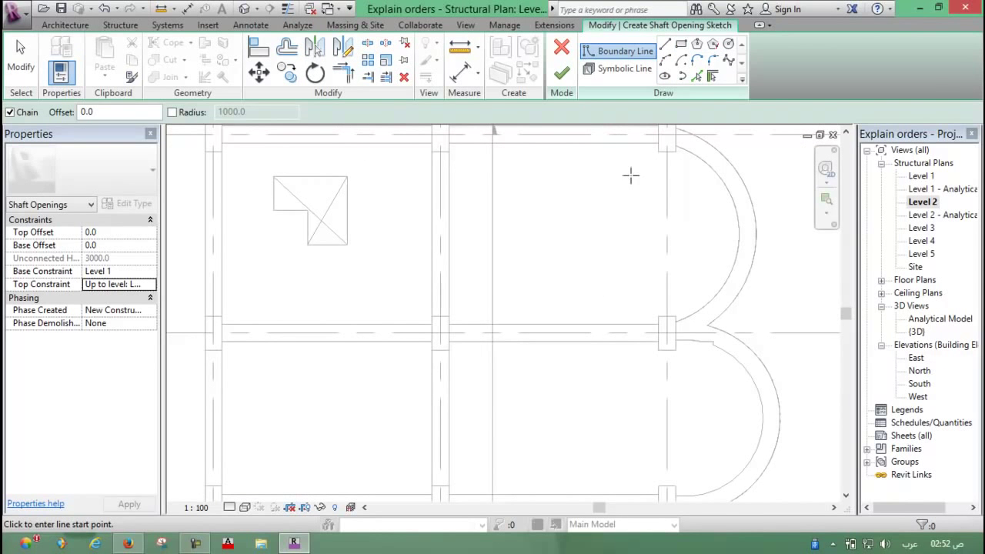
left_click(682, 44)
left_click(650, 143)
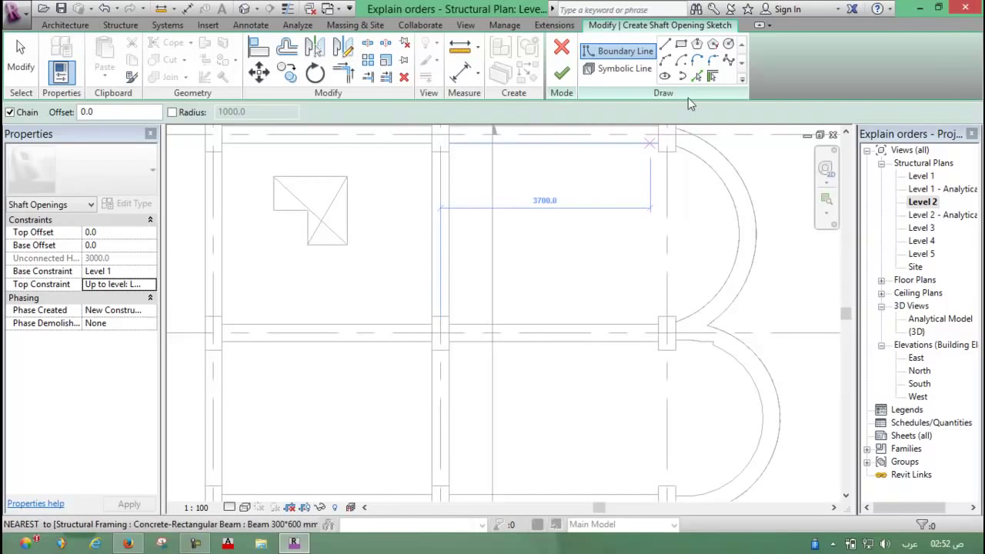
left_click(681, 44)
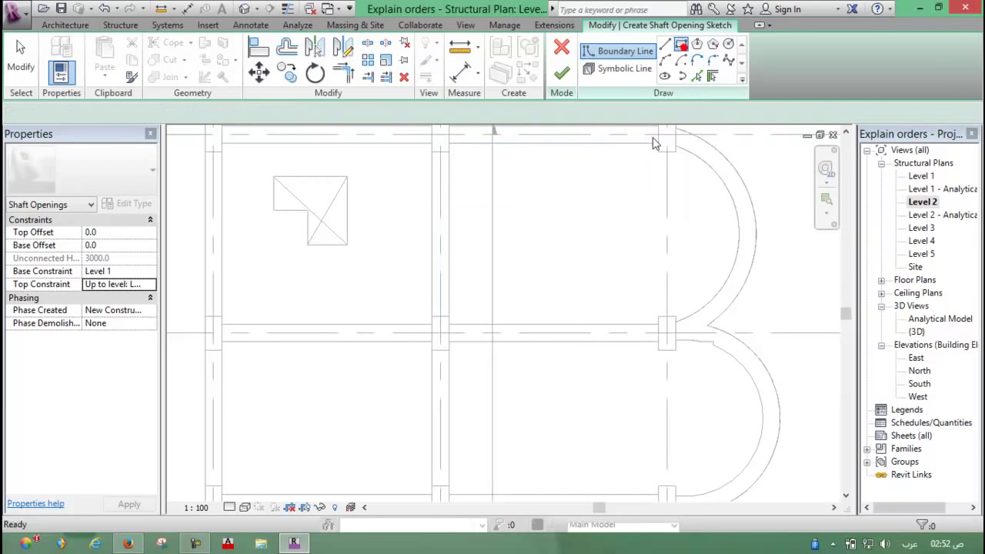
left_click(543, 192)
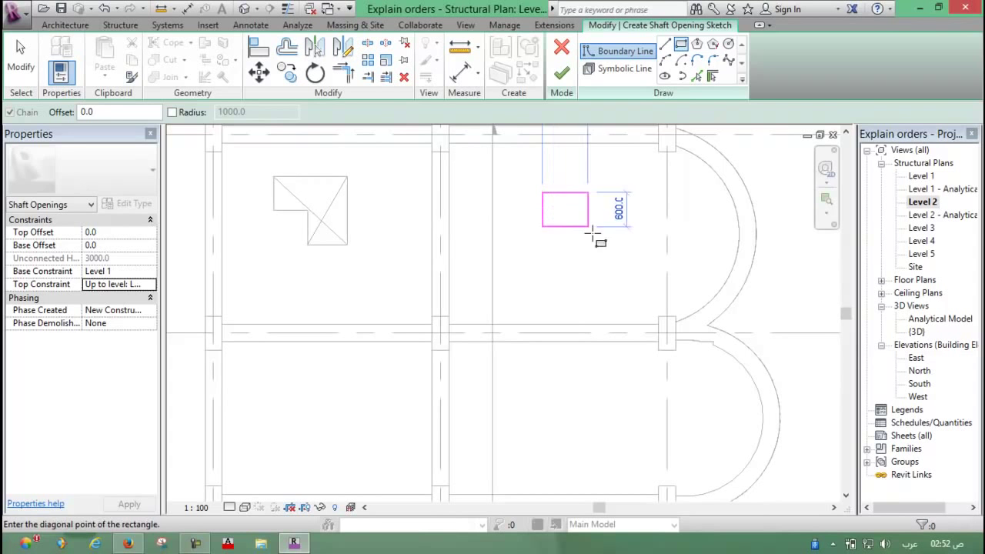
left_click(607, 233)
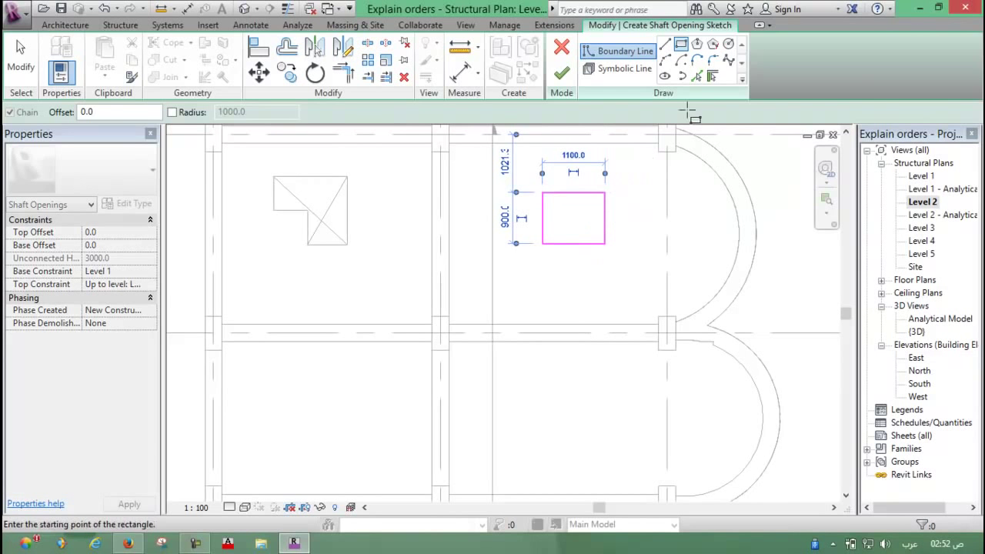
Add two crossing diagonal symbolic lines corner to corner inside the rectangle.
left_click(612, 71)
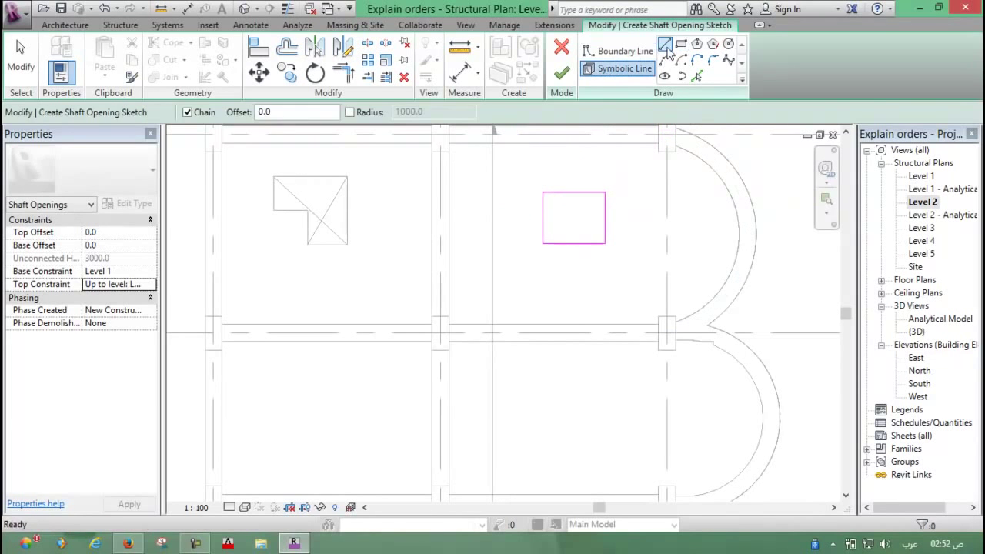
left_click(604, 193)
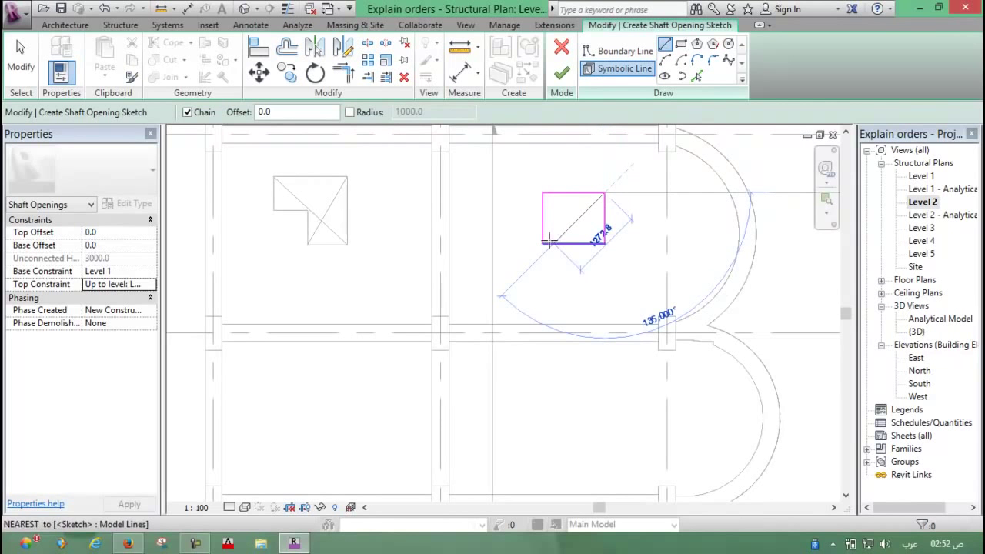
left_click(543, 241)
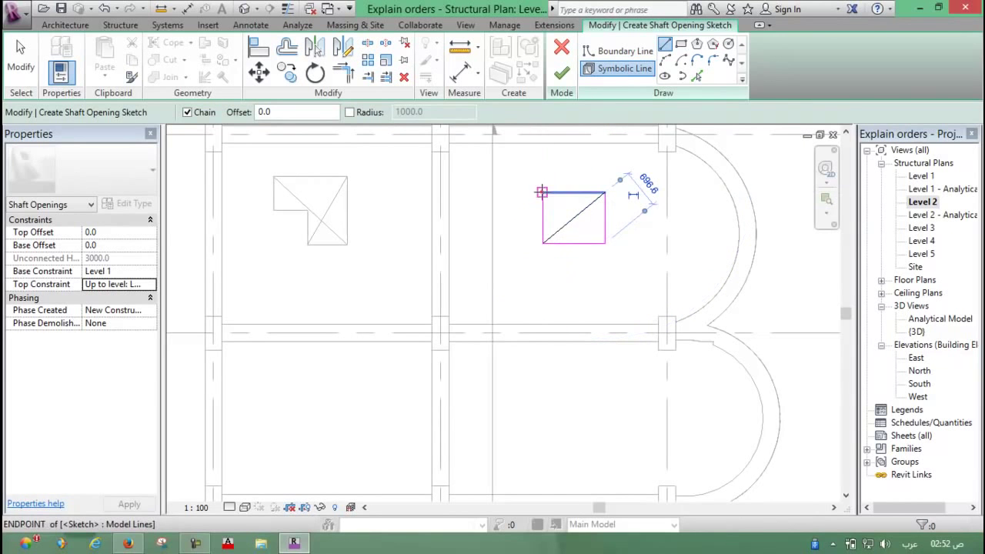
left_click(543, 192)
left_click(605, 243)
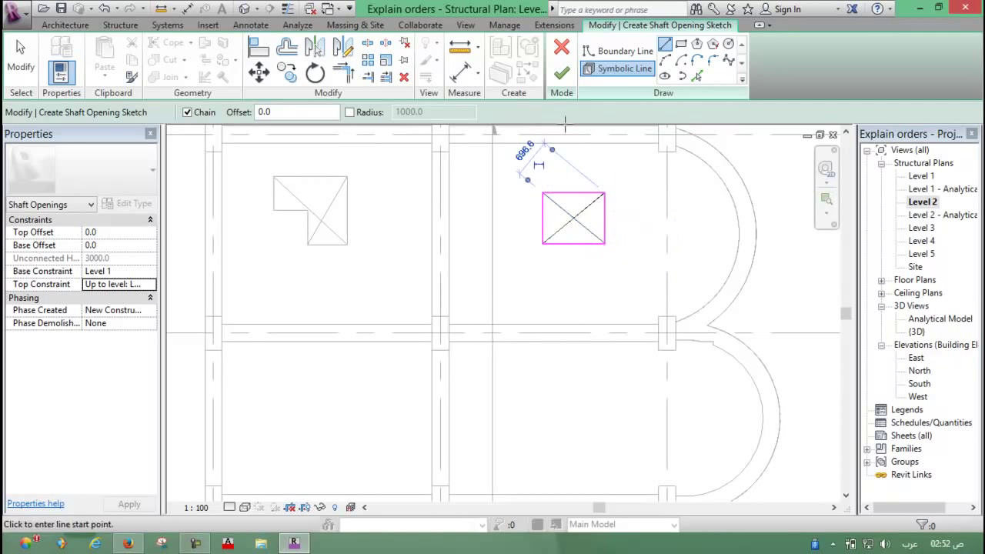
key("Escape")
key("Escape")
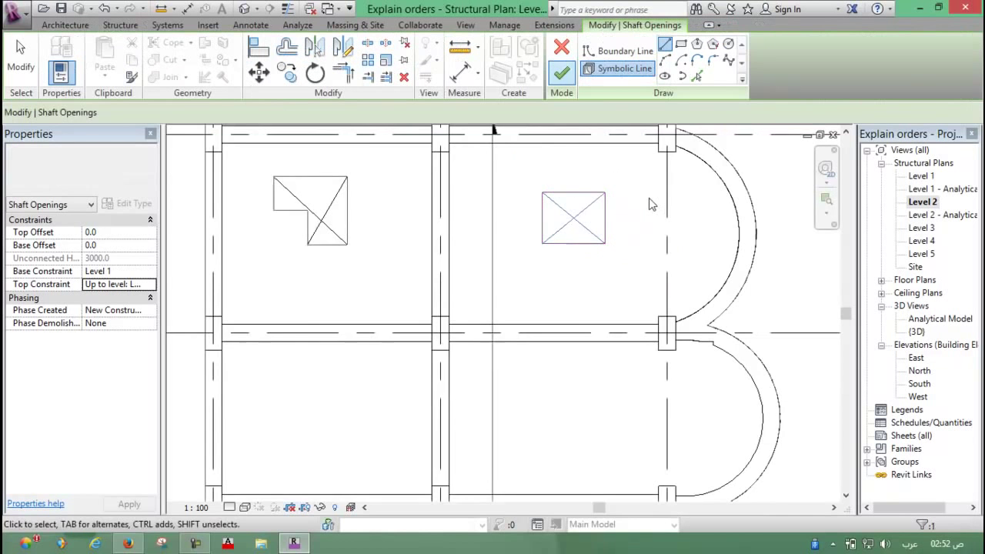
scroll(821, 158, "down", 4)
scroll(815, 242, "down", 1)
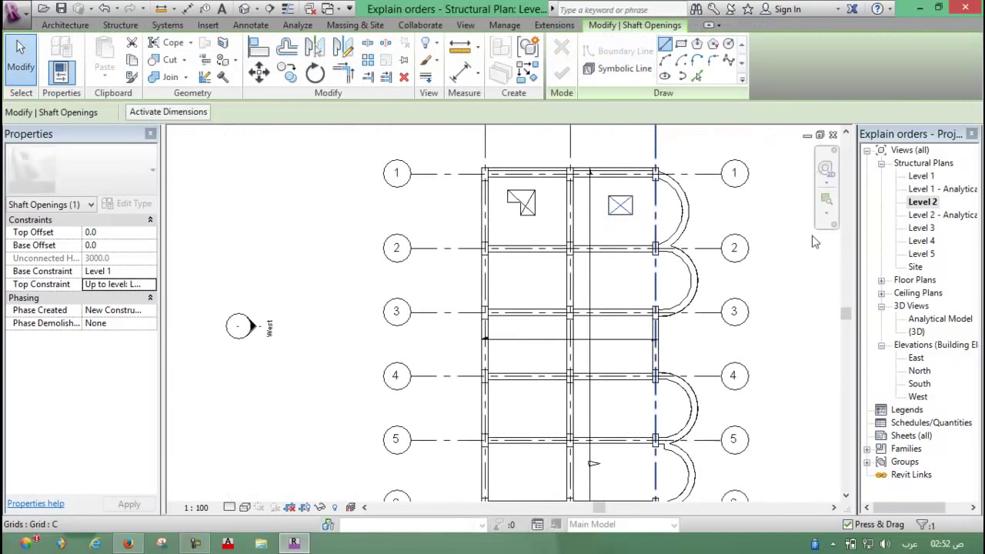
double_click(916, 331)
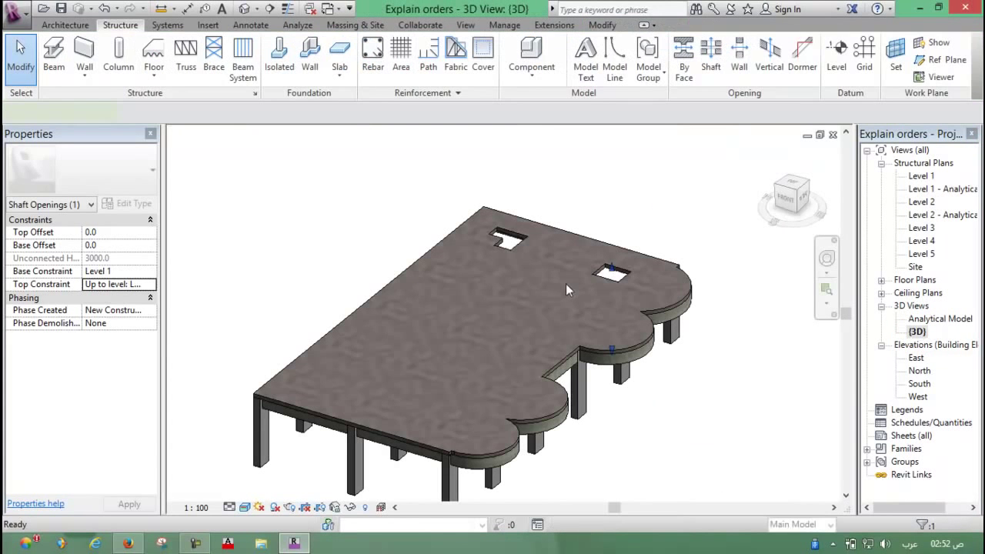
left_click(653, 205)
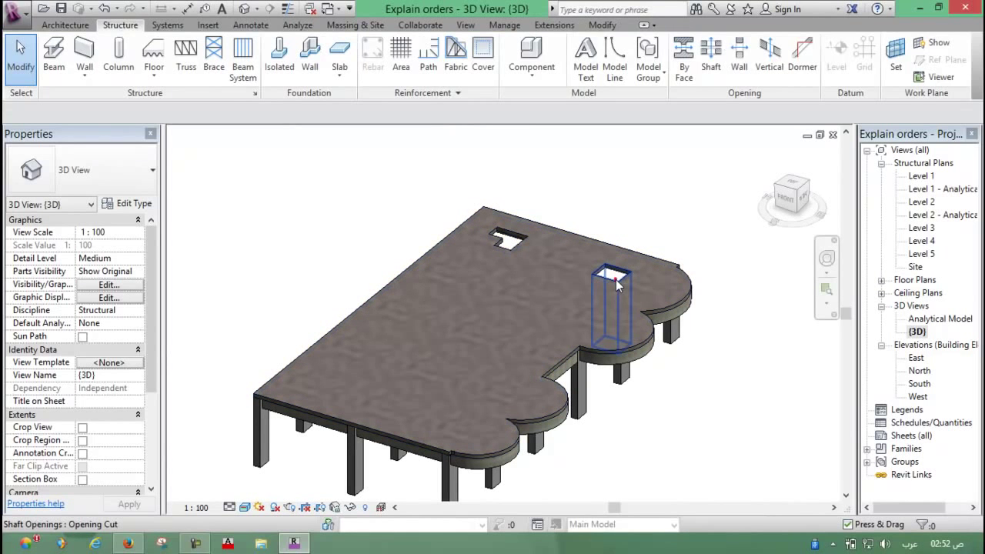
left_click(617, 283)
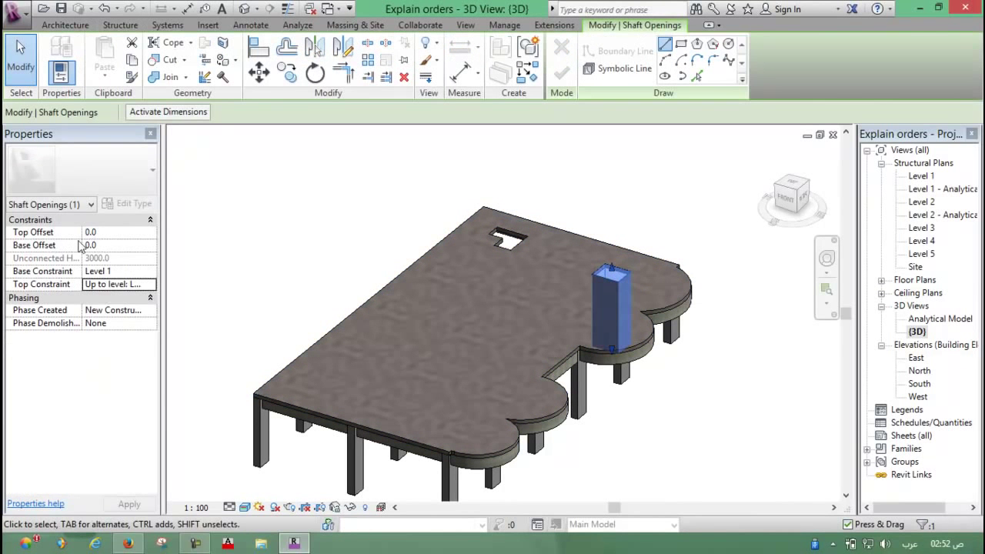
left_click(344, 228)
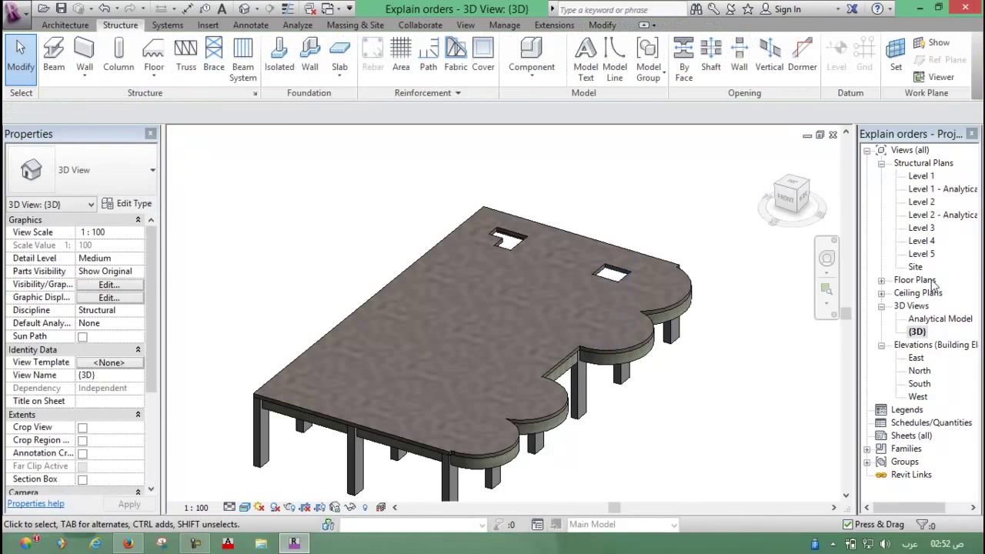
double_click(922, 201)
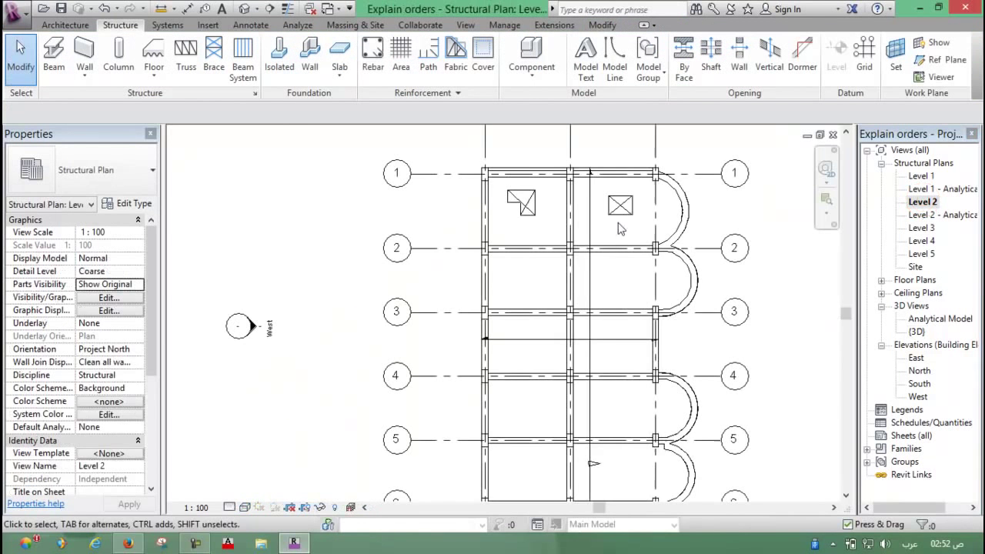
Add a circular shaft opening between grids 2 and 3 on Level 2.
middle_click_drag(623, 285, 599, 255)
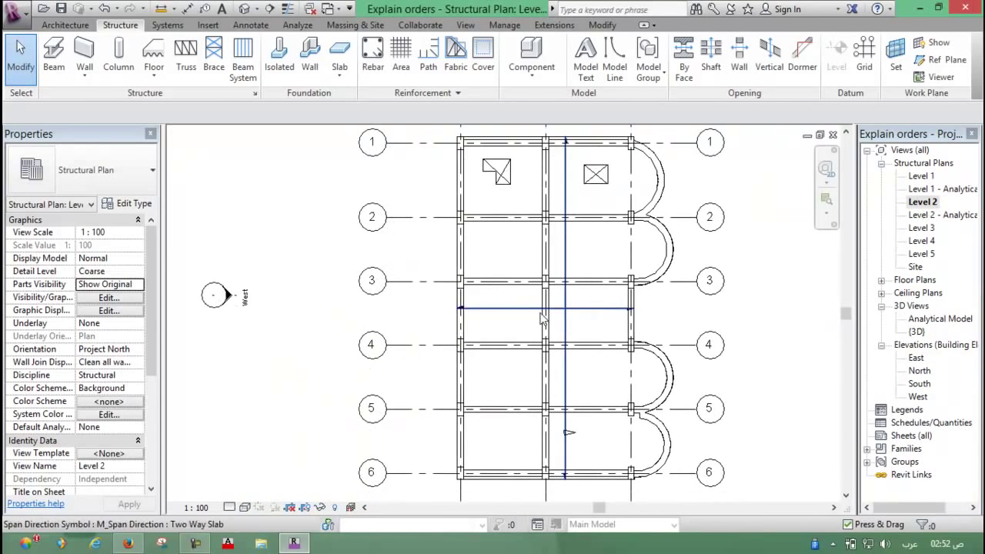
scroll(522, 328, "up", 2)
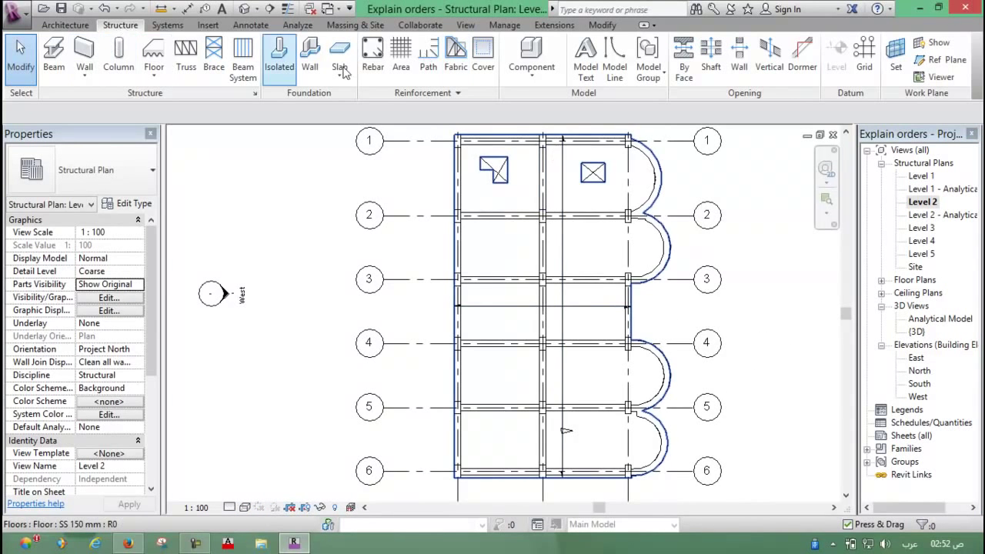
left_click(710, 55)
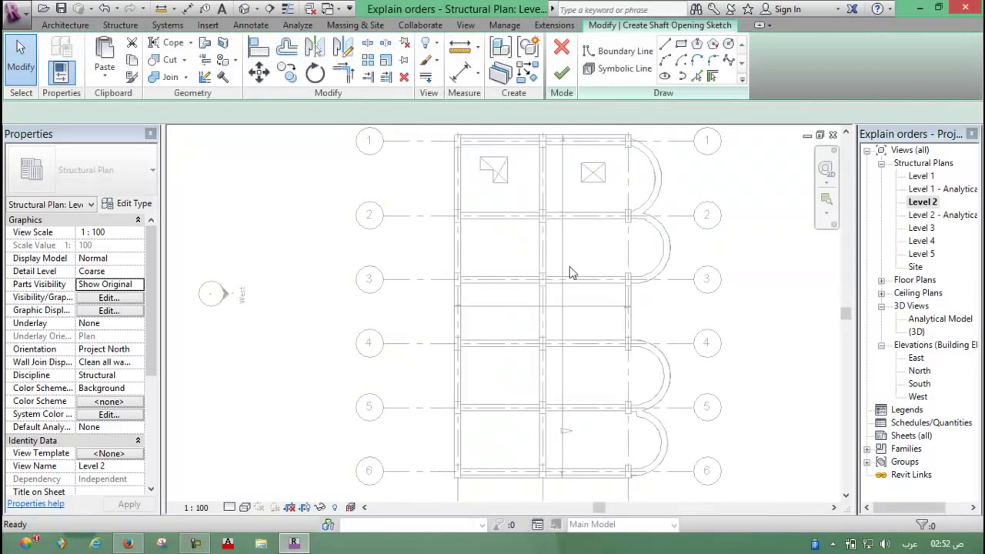
left_click(728, 44)
scroll(517, 242, "up", 3)
left_click(515, 241)
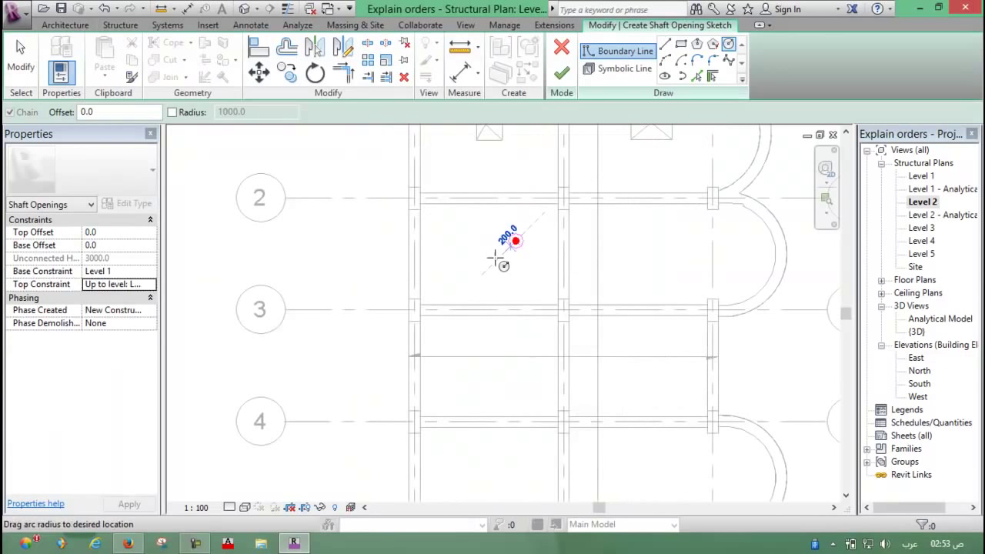
left_click(508, 264)
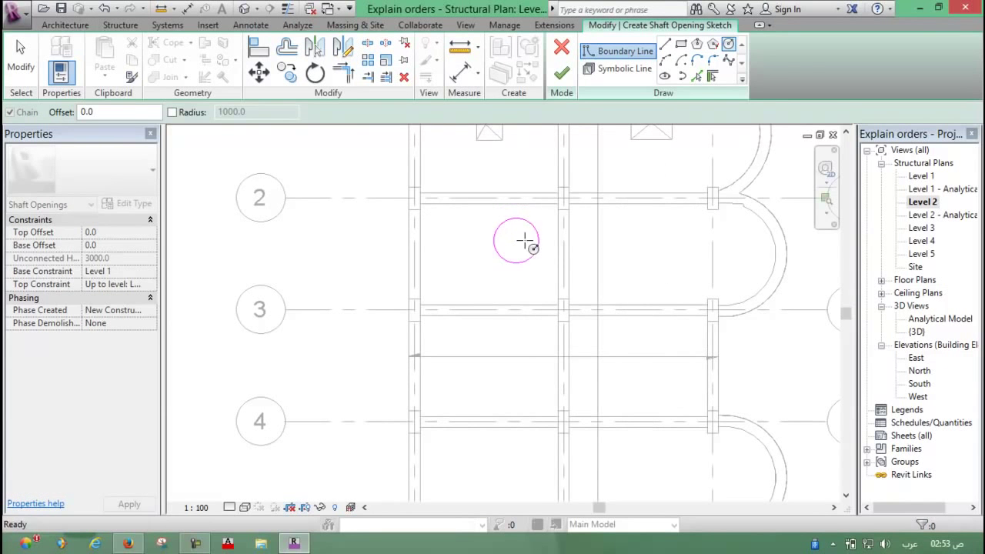
scroll(528, 242, "up", 3)
left_click(561, 73)
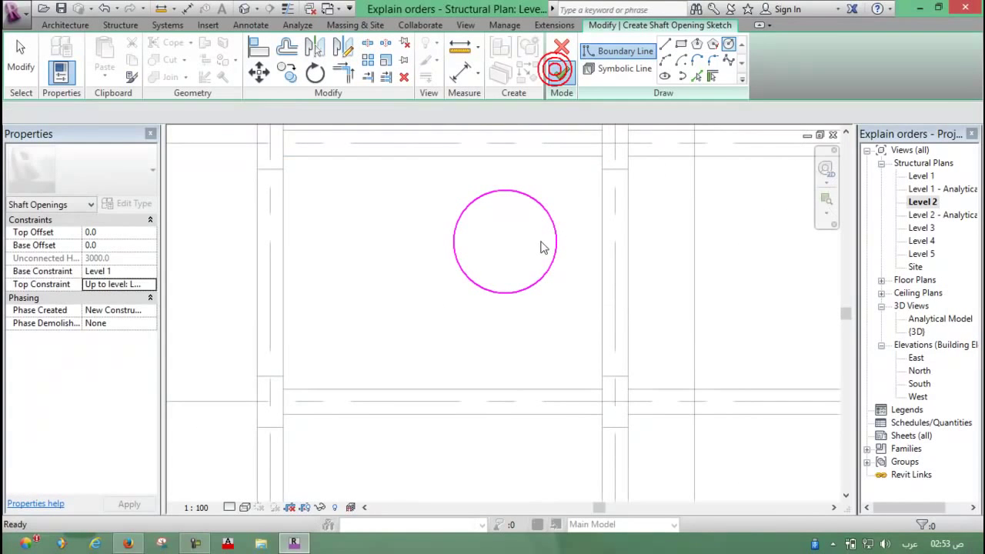
scroll(538, 250, "down", 2)
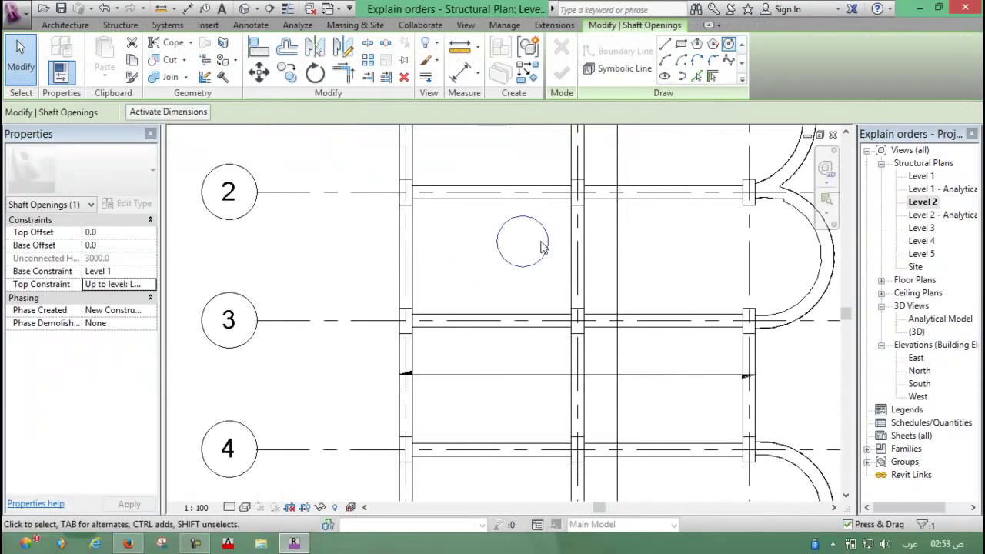
scroll(508, 265, "down", 3)
left_click(474, 257)
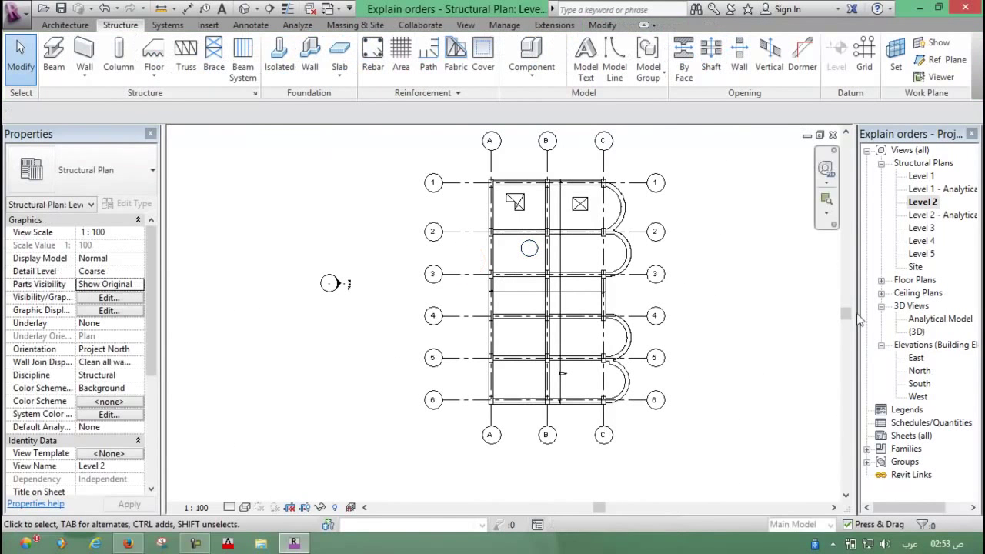
Check the openings in the {3D} view, then return to the Level 2 plan.
double_click(916, 331)
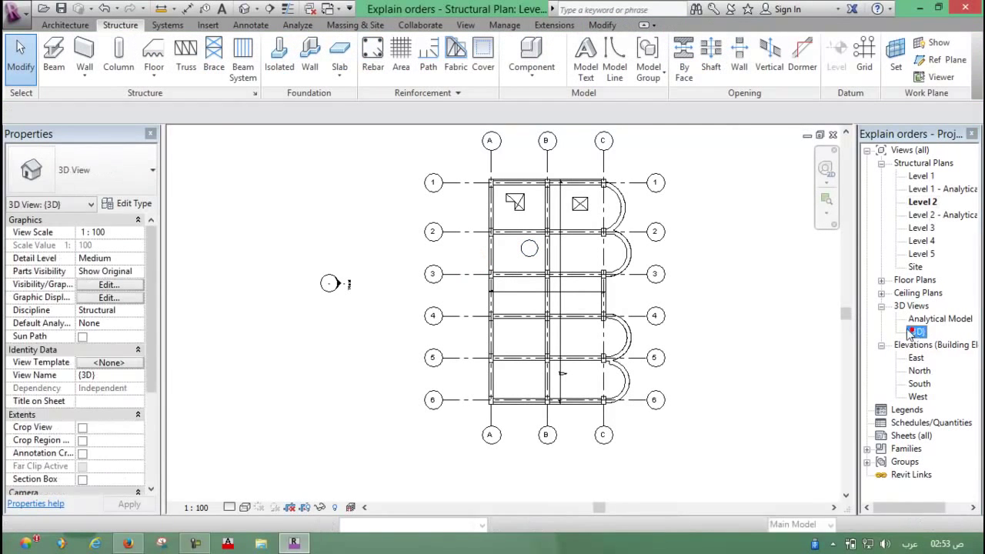
scroll(508, 231, "up", 3)
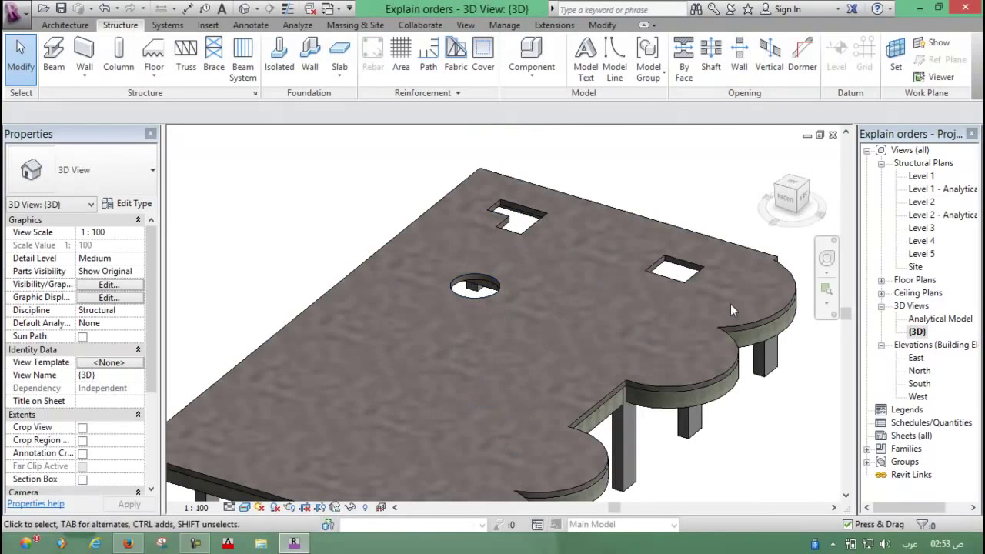
double_click(922, 202)
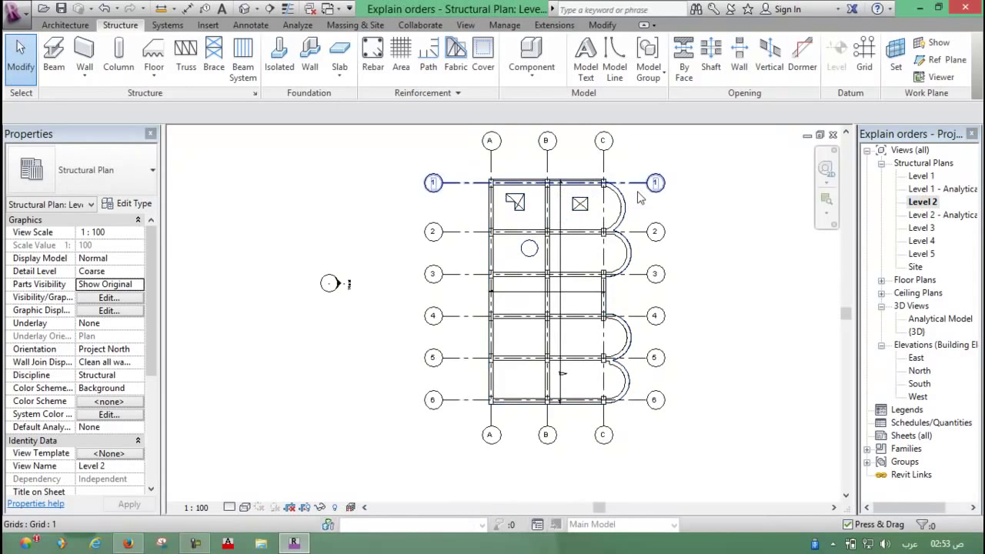
scroll(637, 193, "down", 1)
Window-select the whole plan and filter the selection down to Floors only.
middle_click_drag(631, 218, 616, 227)
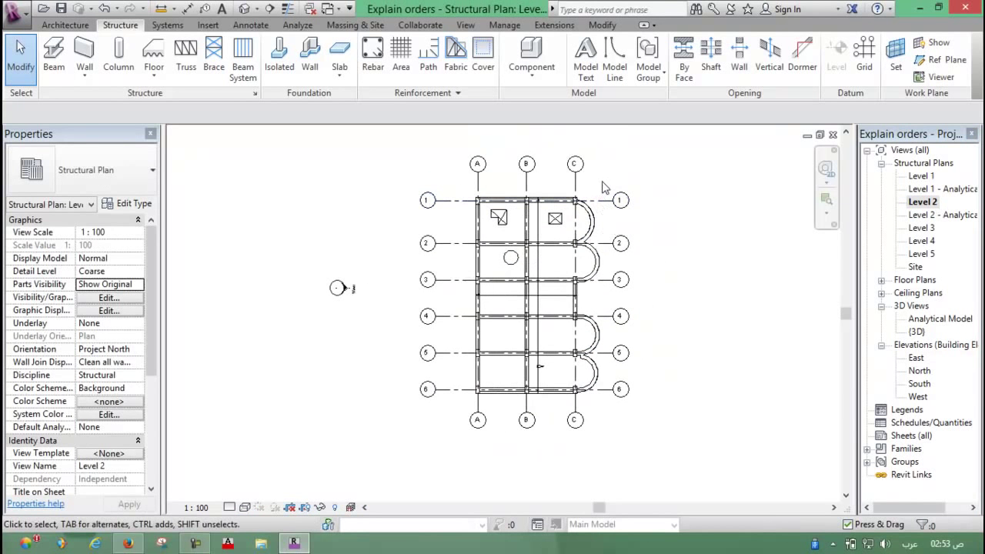
left_click_drag(614, 191, 450, 421)
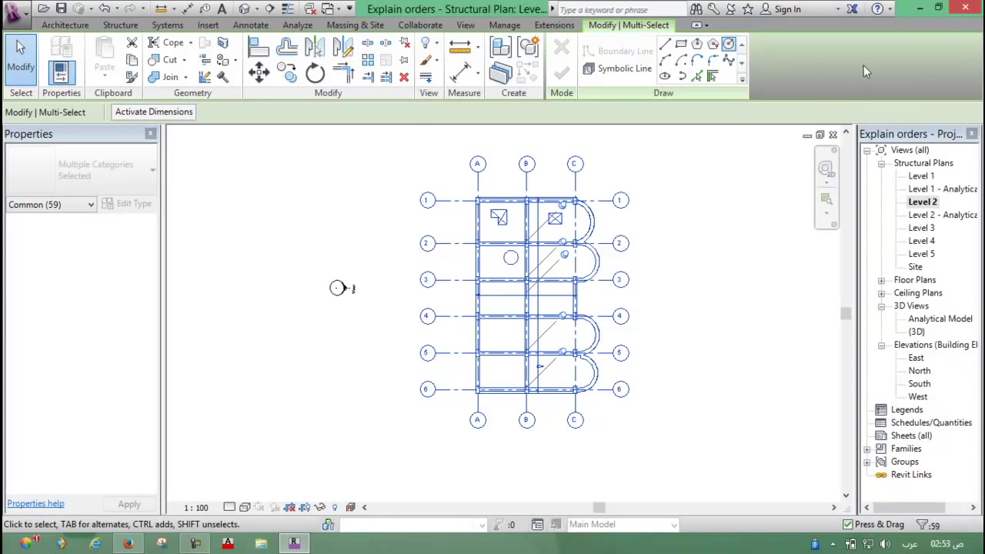
left_click(697, 26)
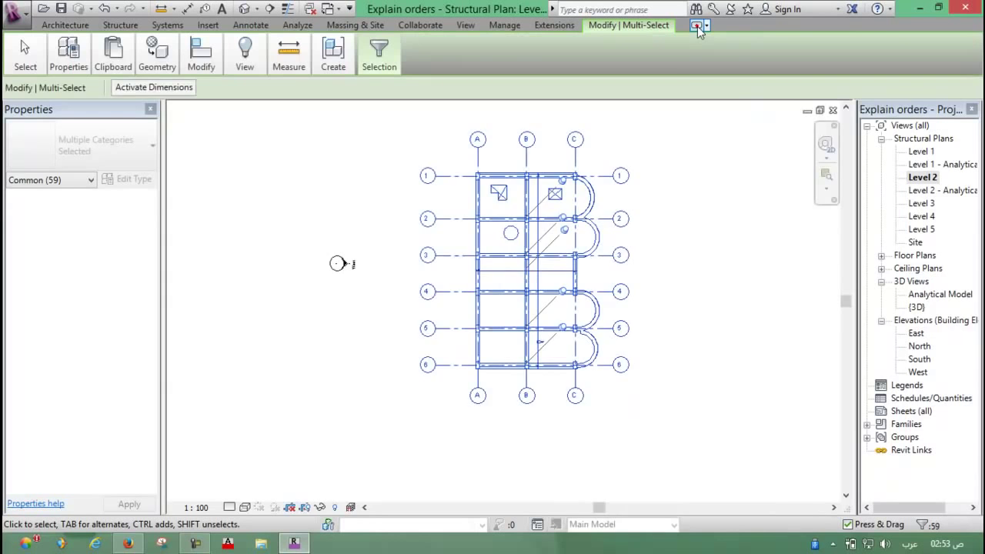
left_click(696, 26)
left_click(697, 26)
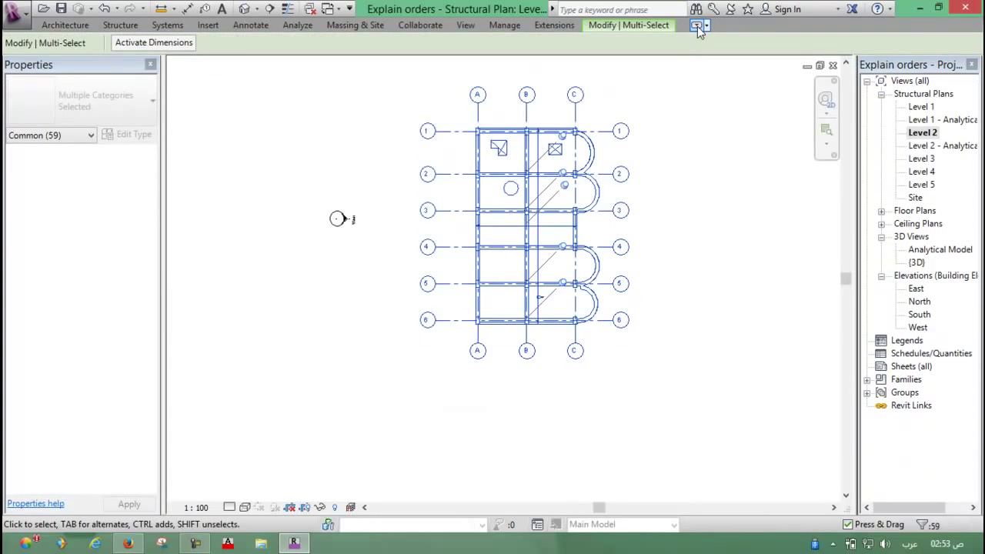
left_click(696, 26)
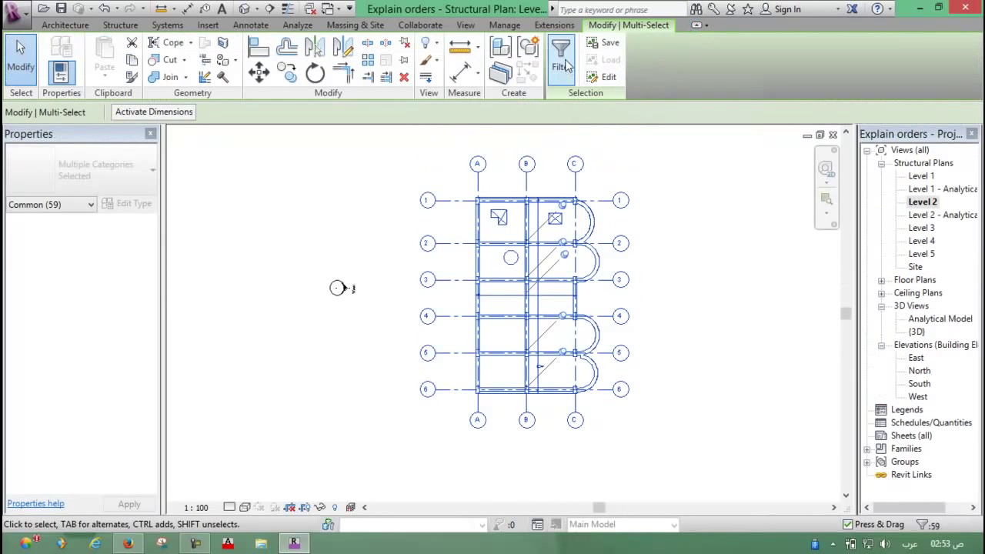
left_click(564, 65)
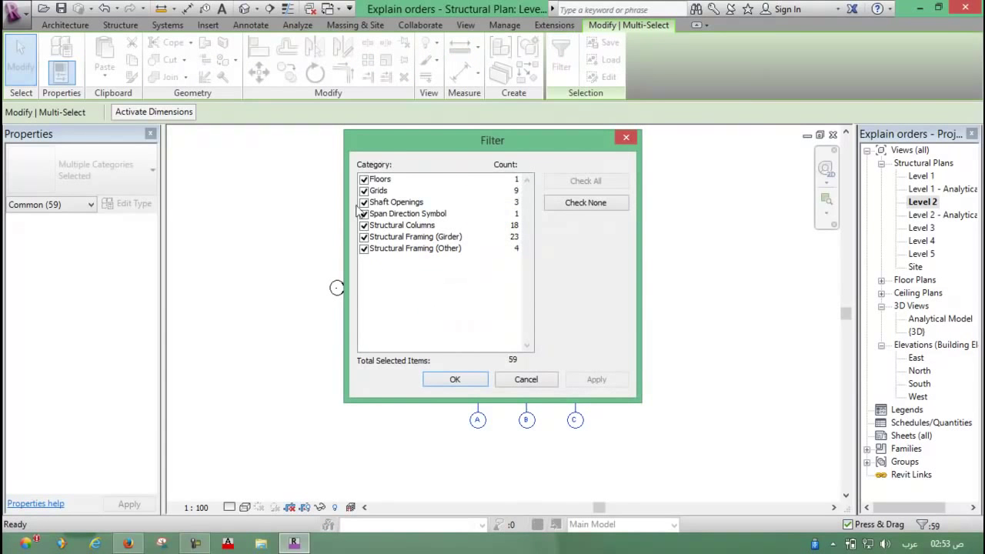
left_click(587, 206)
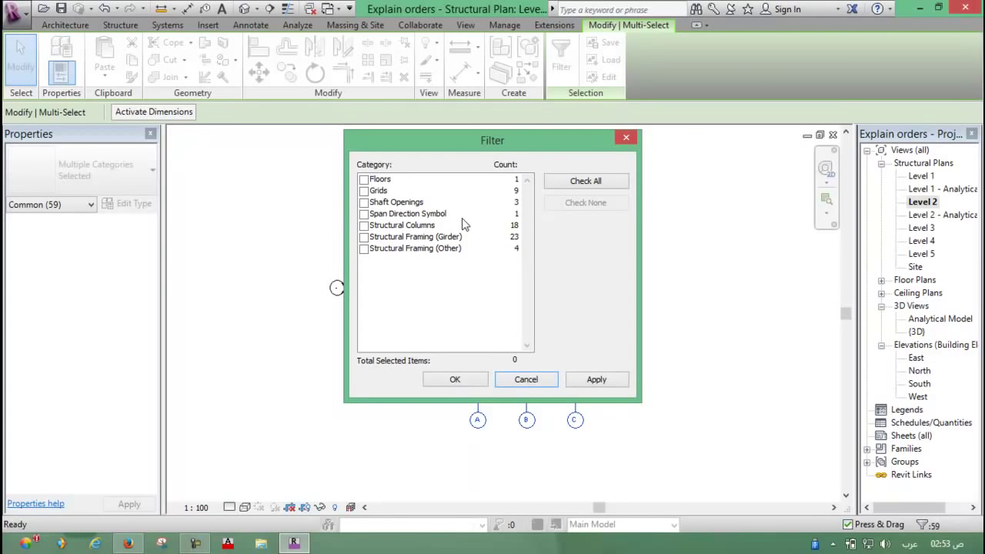
left_click(364, 180)
left_click(455, 381)
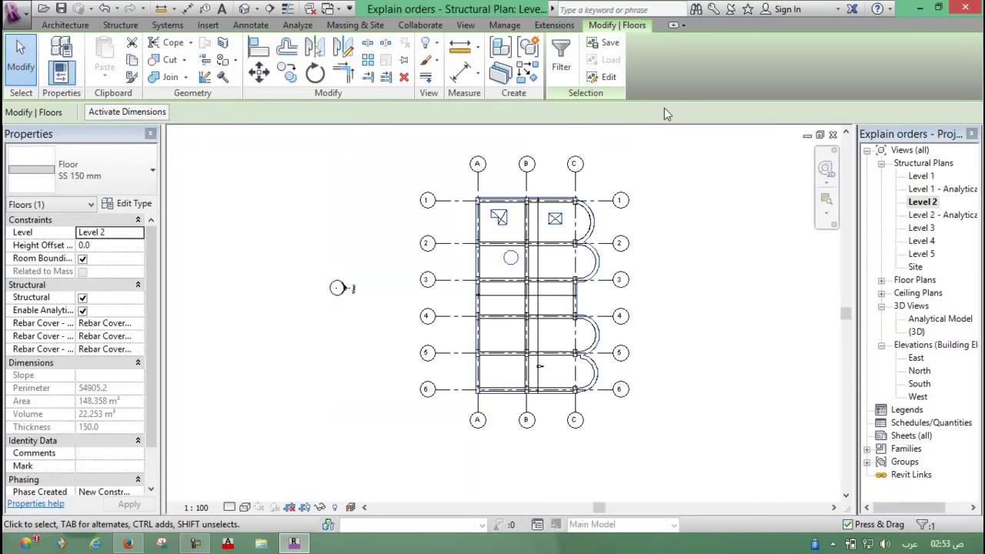
Open the Level 2 floor's boundary sketch for editing.
scroll(636, 114, "up", 2)
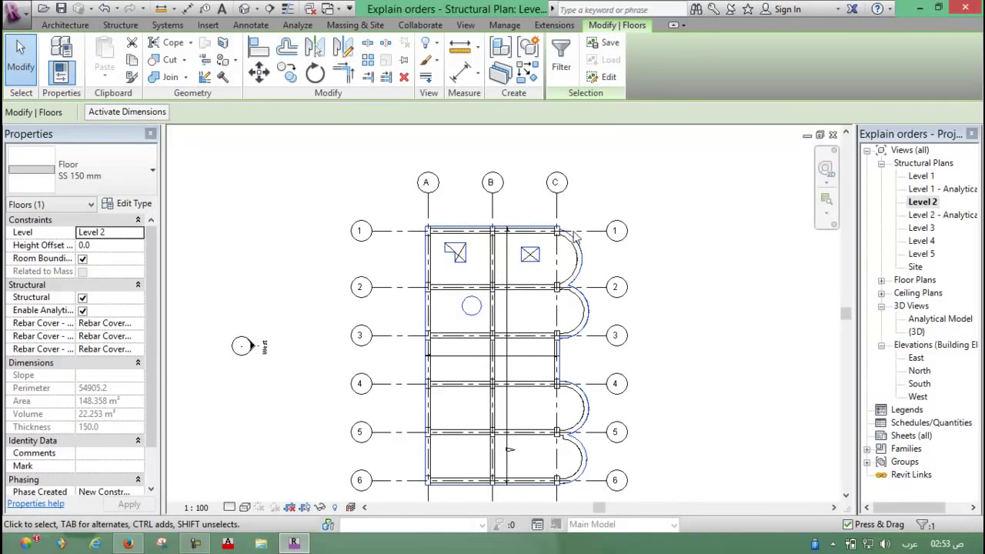
left_click(671, 28)
left_click(671, 29)
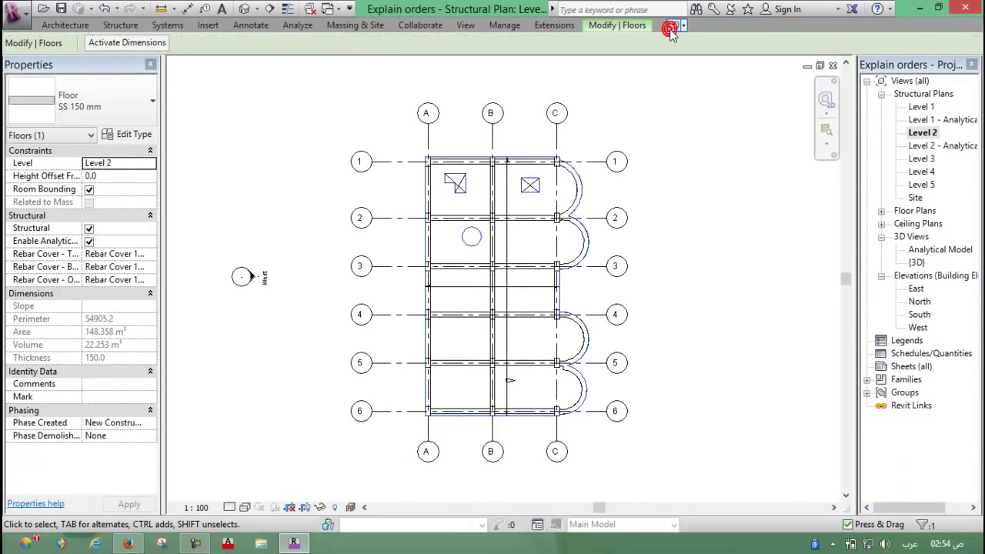
left_click(672, 27)
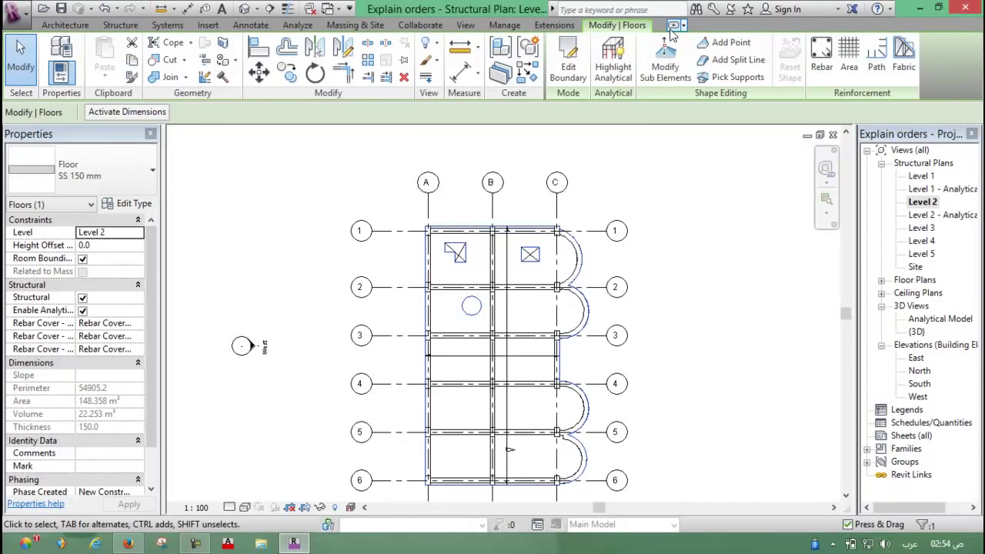
left_click(561, 67)
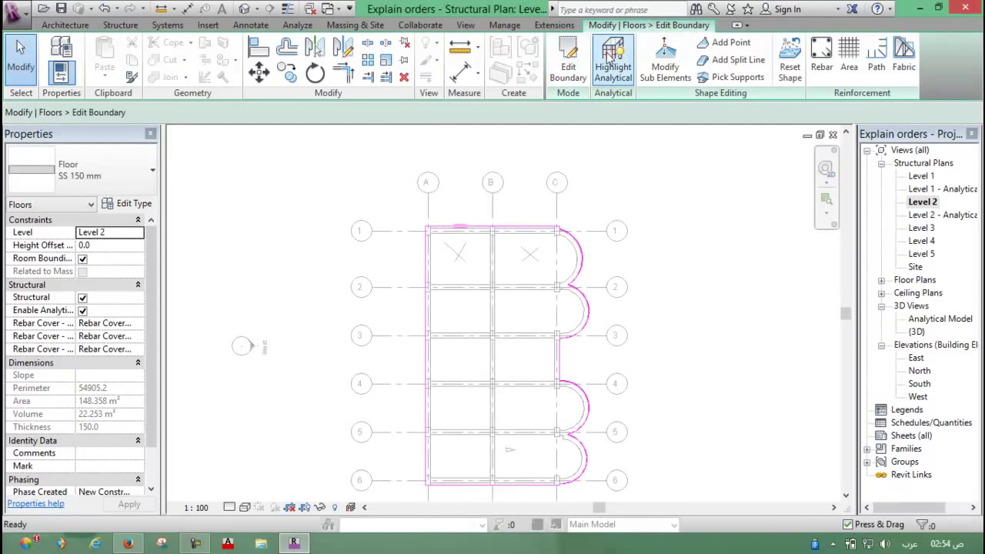
left_click(737, 27)
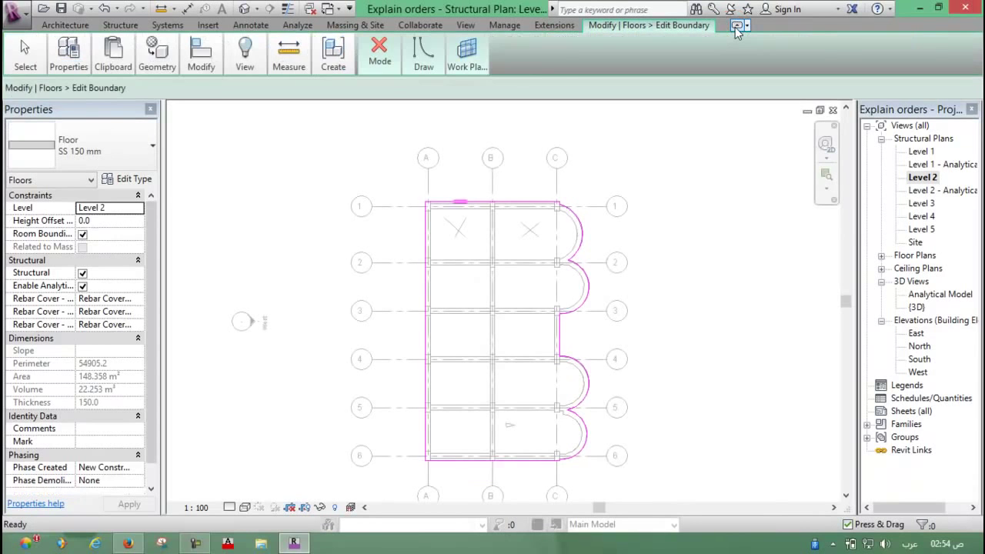
left_click(737, 27)
left_click(737, 27)
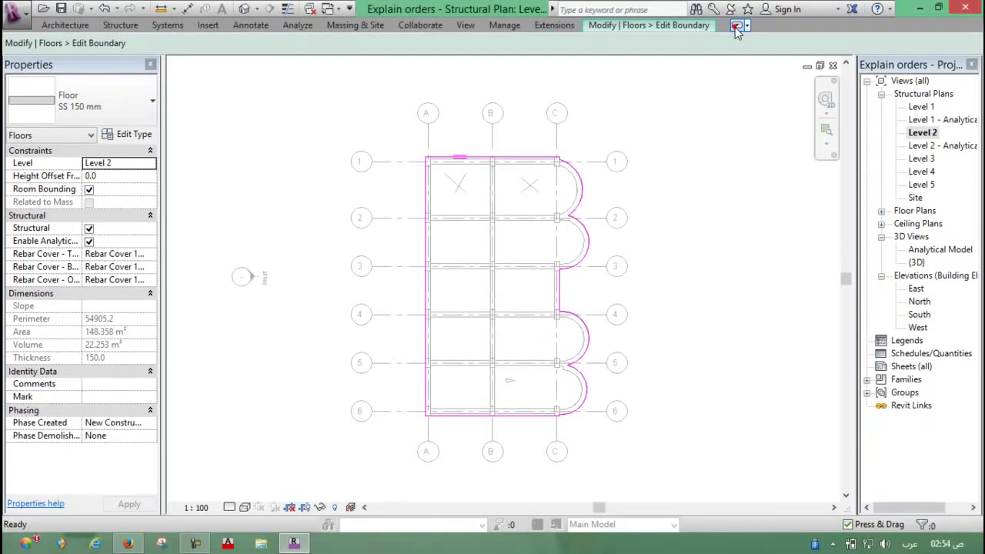
left_click(736, 25)
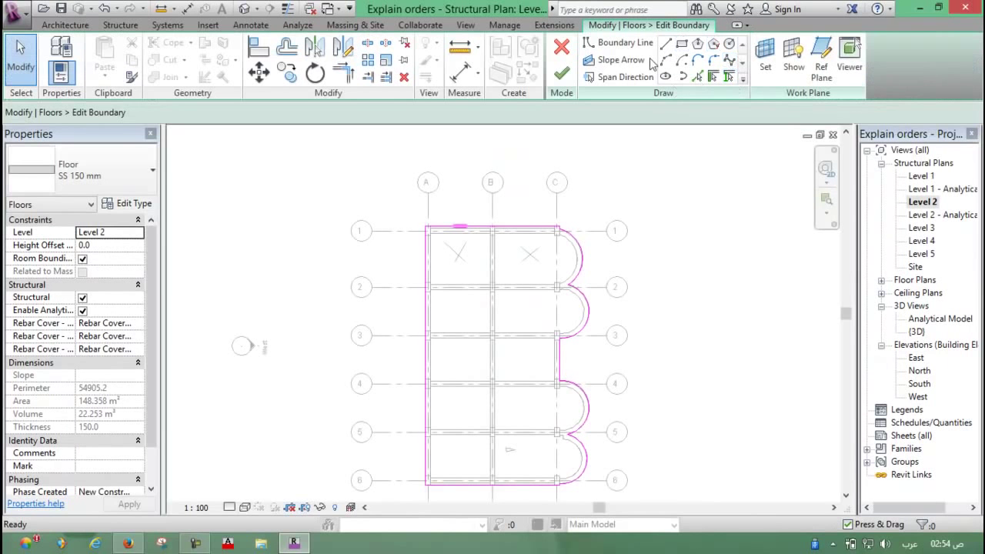
middle_click_drag(527, 254, 527, 200)
Delete the top boundary sketch line between grids B and C.
middle_click_drag(409, 210, 416, 246)
left_click(422, 244)
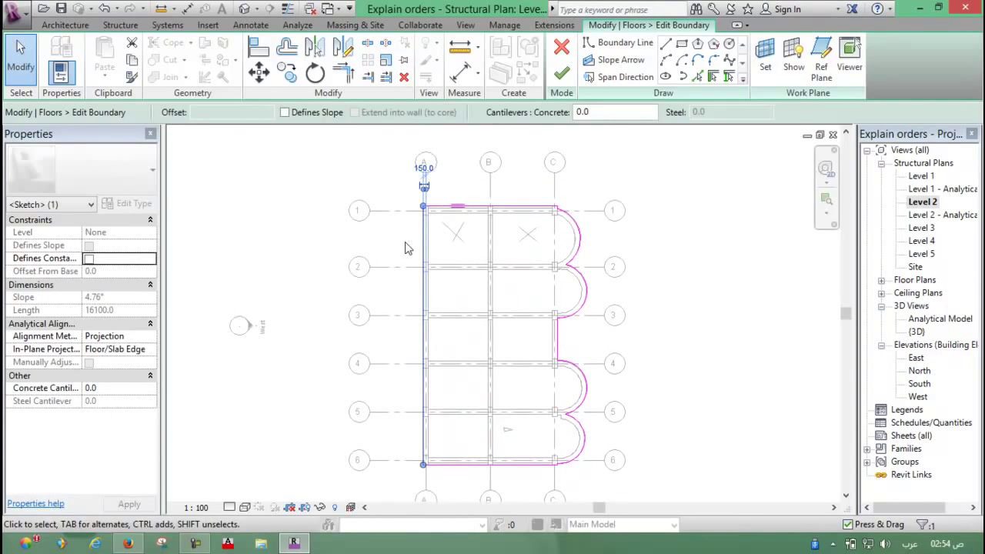
left_click(406, 248)
left_click(473, 206)
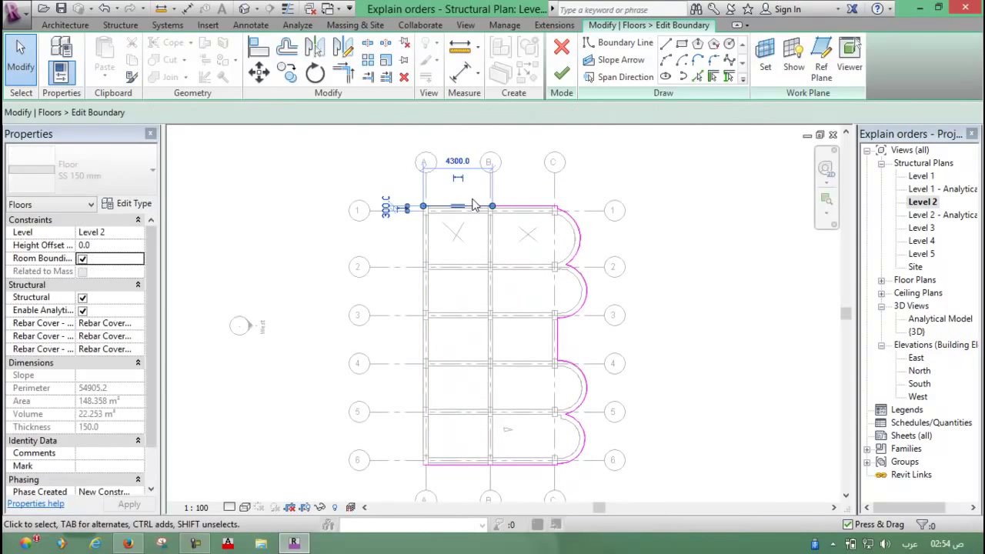
key("Delete")
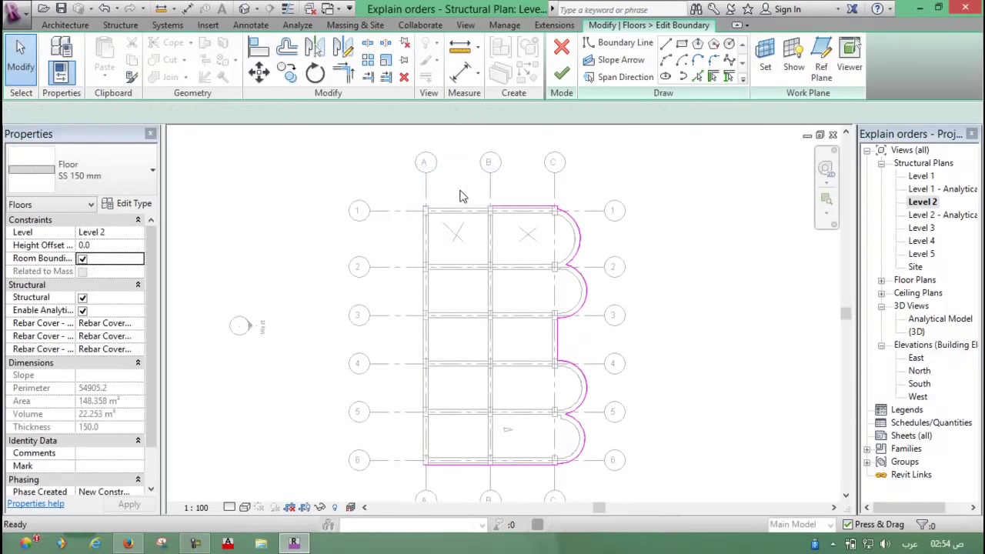
key("ctrl+z")
scroll(525, 211, "up", 1)
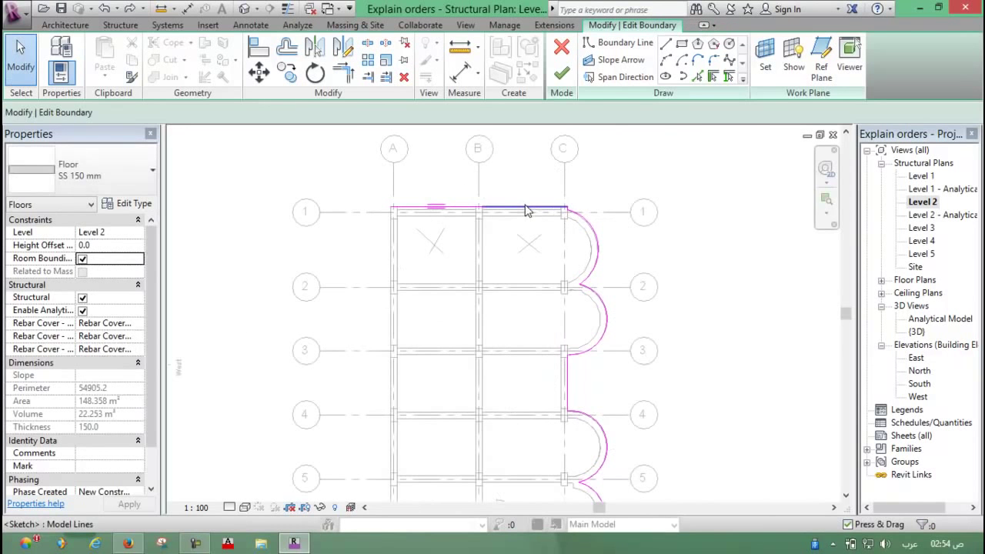
left_click(526, 206)
key("Delete")
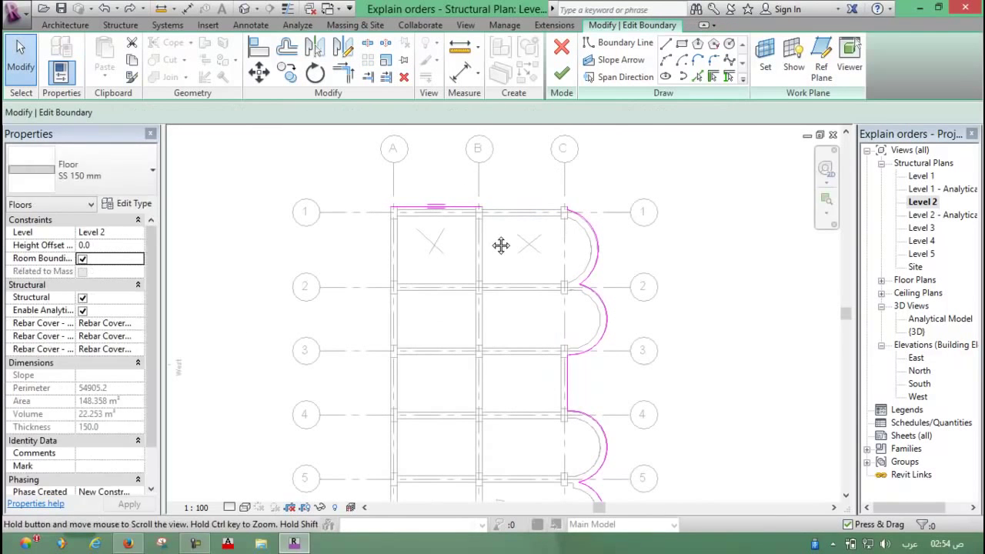
Draw an outward-bulging arc as the new top edge between grids B and C.
scroll(500, 244, "up", 2)
scroll(504, 242, "up", 1)
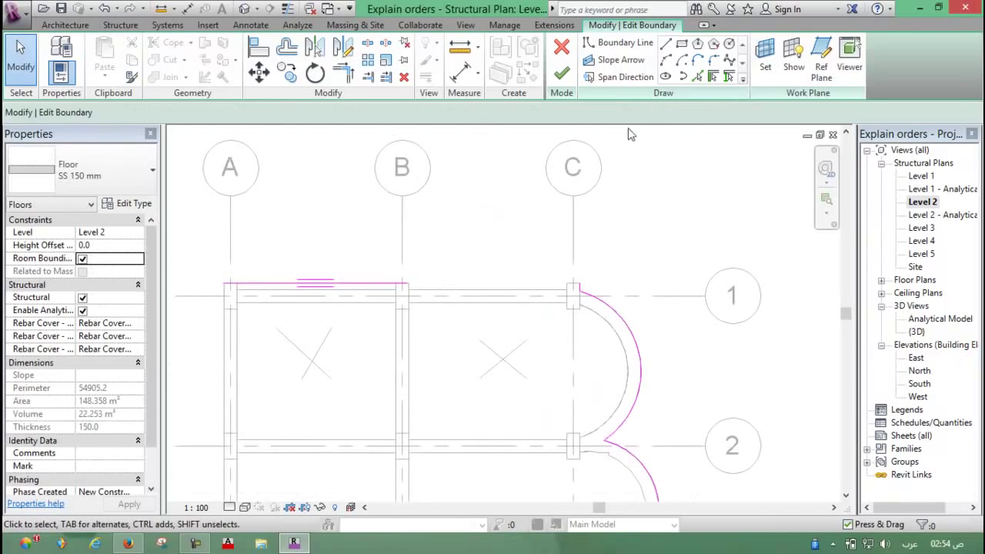
left_click(667, 61)
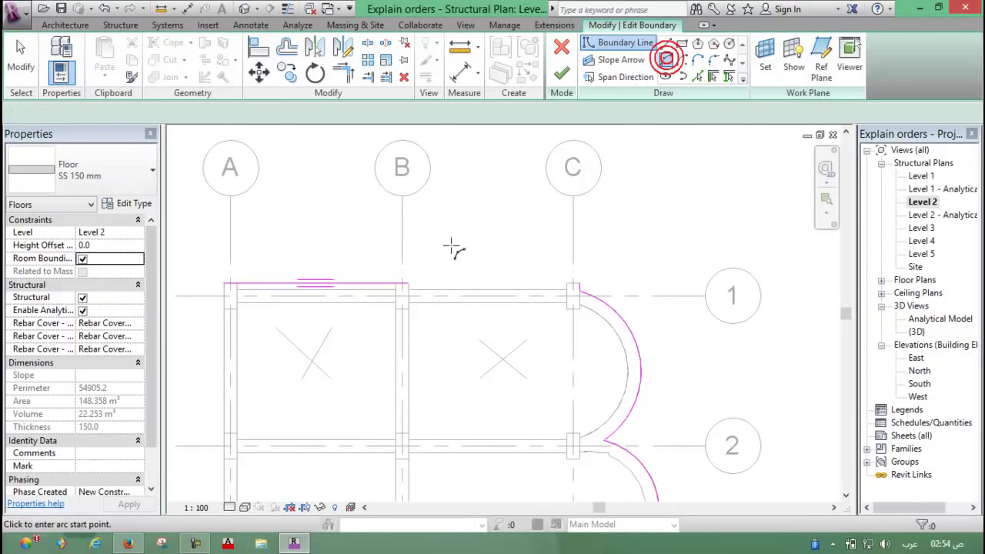
left_click(573, 283)
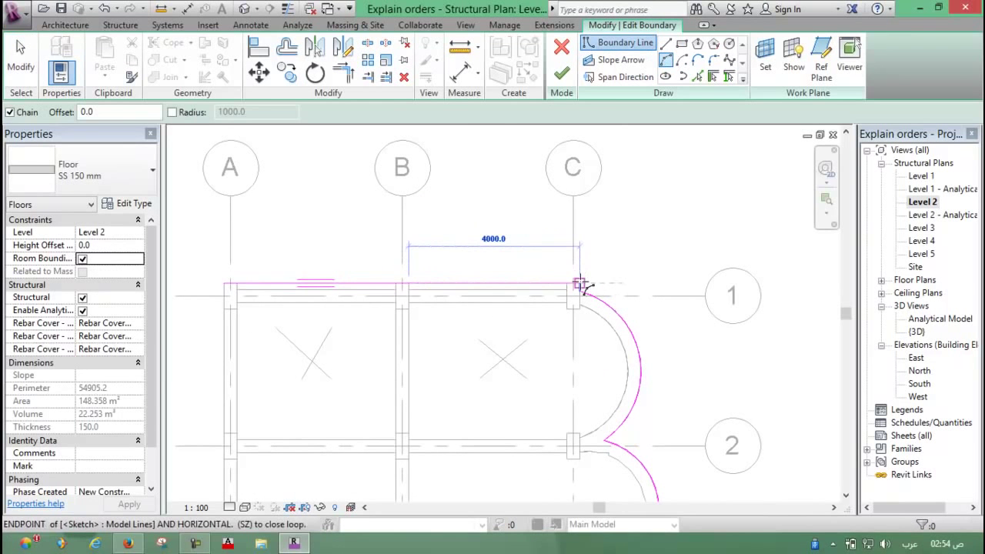
left_click(500, 237)
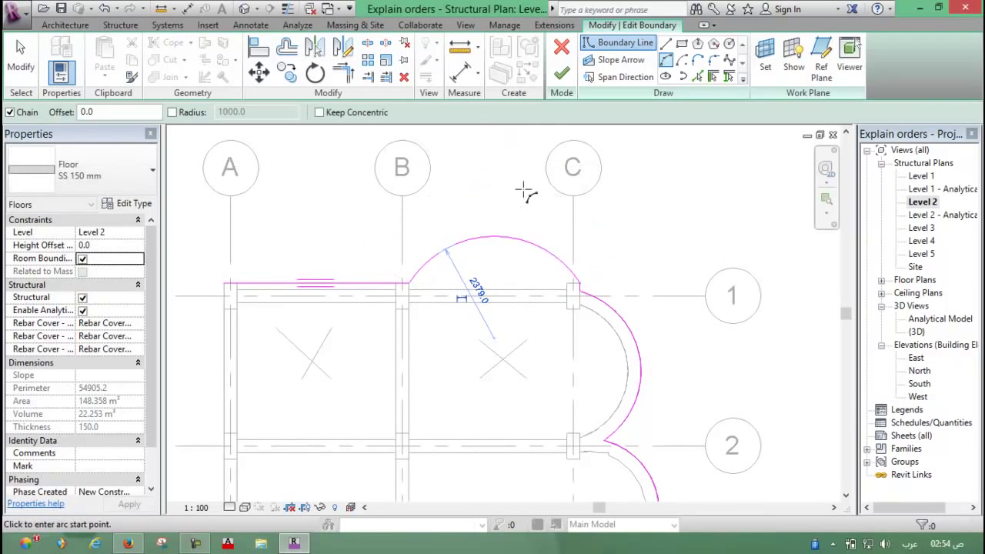
scroll(523, 191, "down", 3)
Draw an outward arc beyond grid A between grids 3 and 4.
mouse_move(388, 361)
middle_mouse_down()
mouse_move(434, 289)
mouse_move(444, 254)
middle_mouse_up()
scroll(418, 288, "up", 2)
scroll(418, 288, "up", 1)
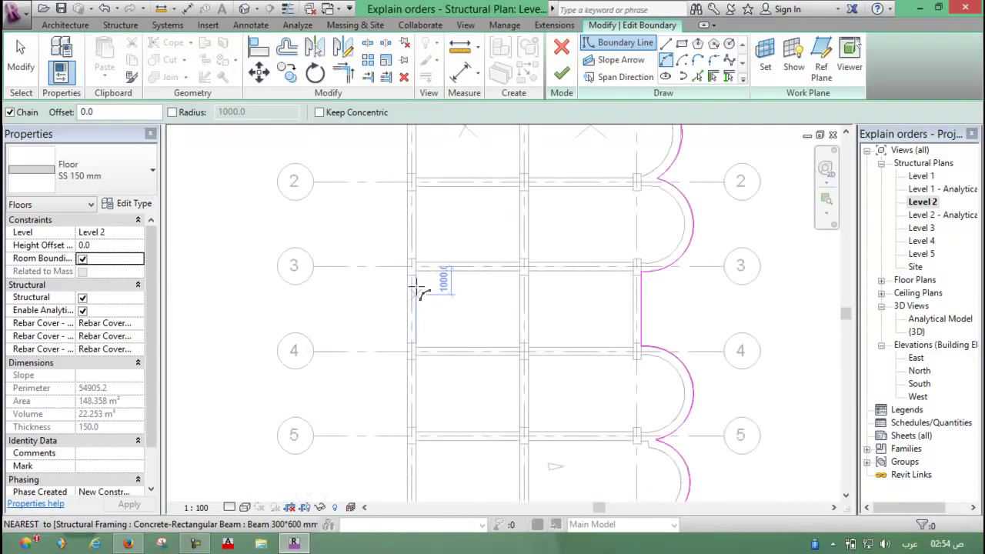
scroll(408, 264, "up", 1)
left_click(404, 253)
scroll(386, 271, "down", 1)
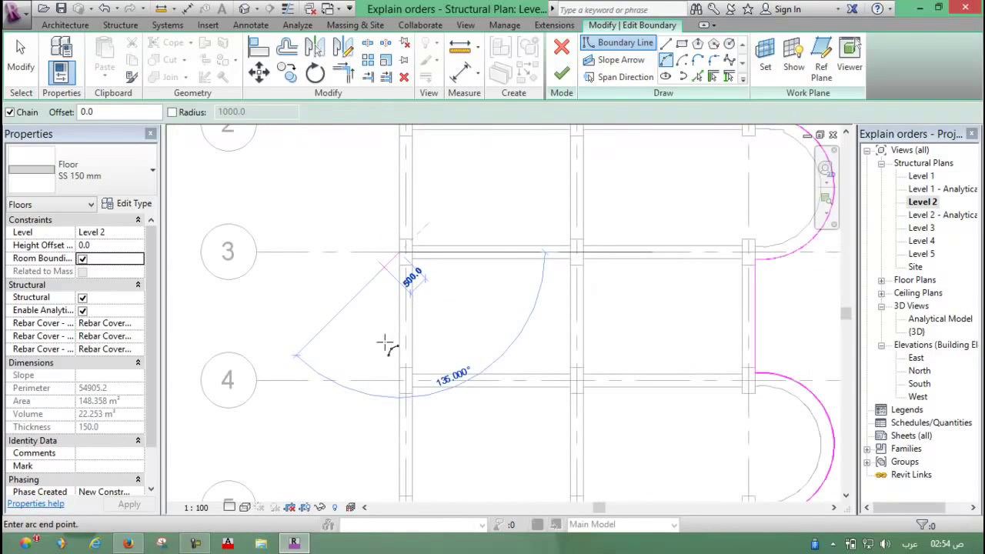
left_click(400, 378)
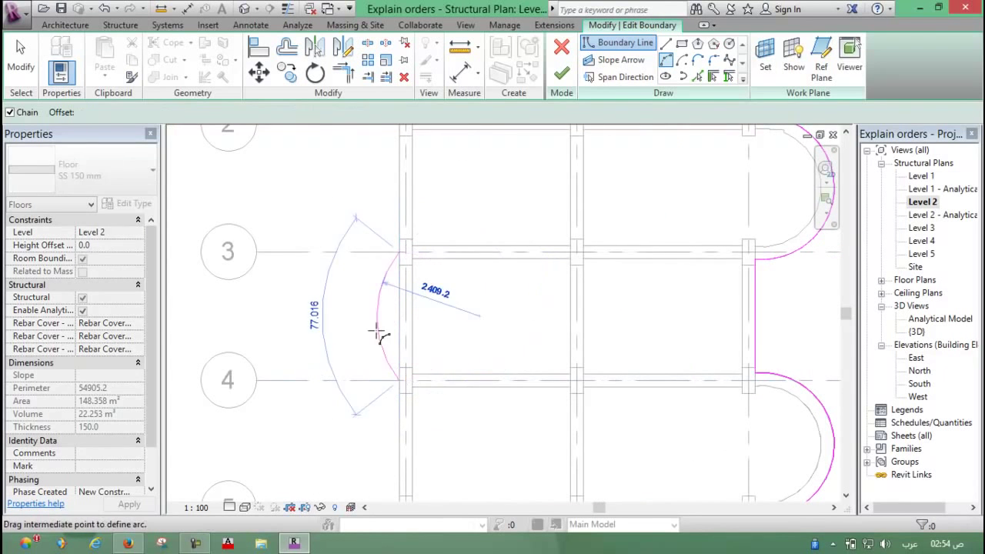
left_click(350, 317)
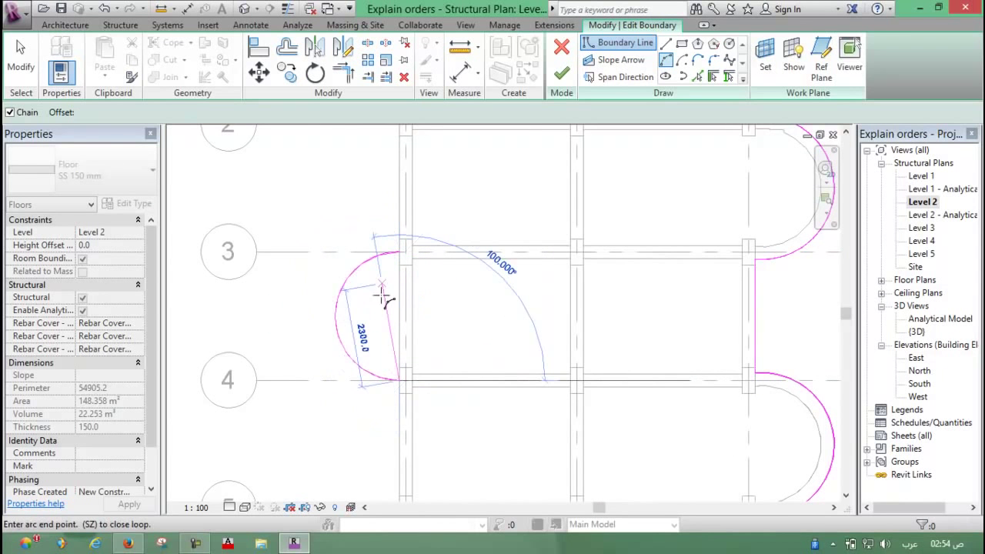
scroll(385, 297, "down", 2)
key("Escape")
scroll(438, 220, "down", 2)
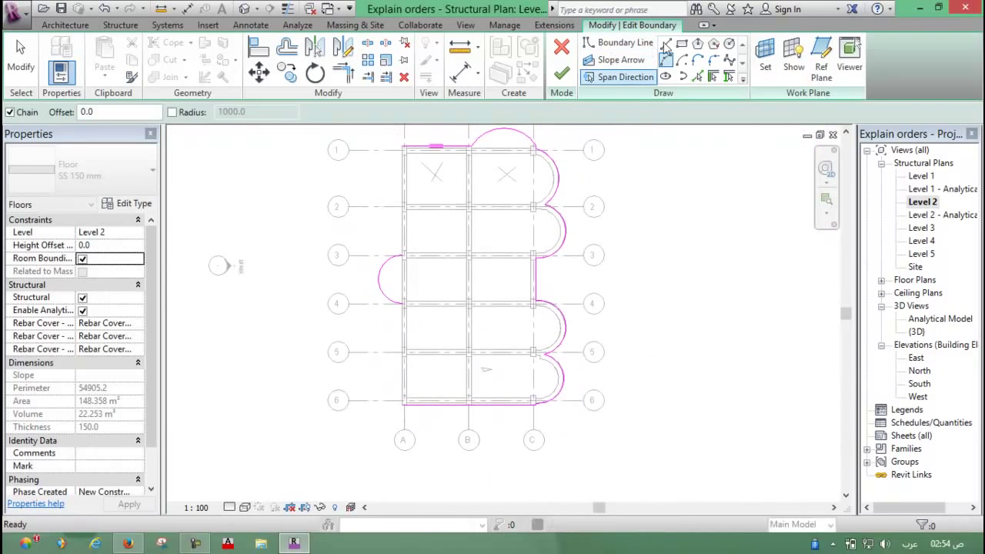
Draw a boundary line from the top-left corner to the new arc's top end.
key("Escape")
scroll(401, 148, "up", 3)
scroll(402, 150, "up", 3)
key("Return")
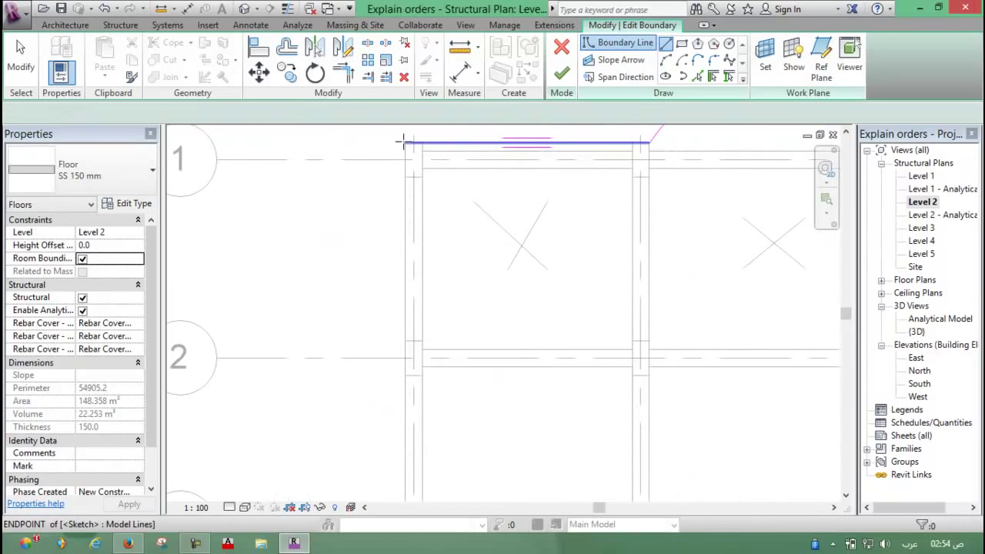
left_click(403, 140)
scroll(385, 413, "down", 1)
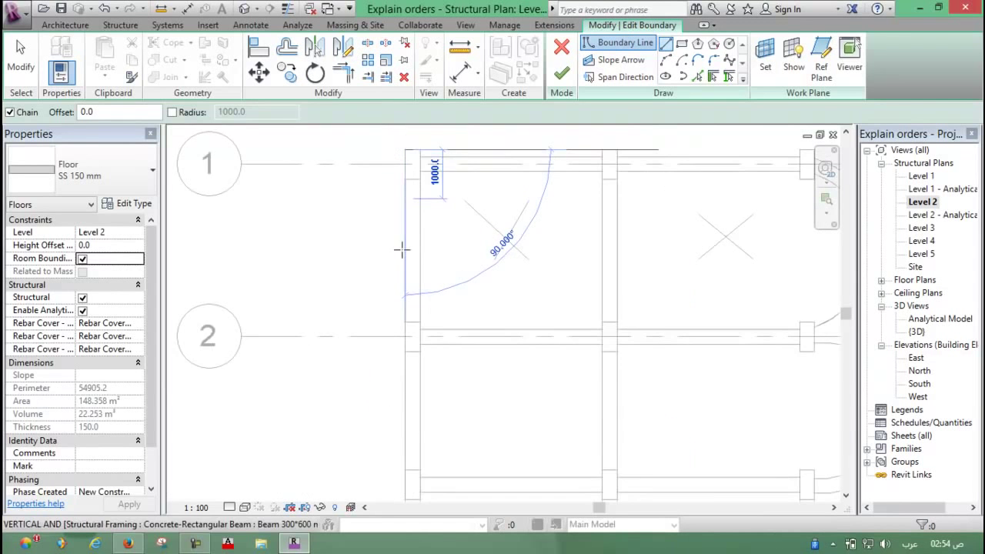
scroll(403, 246, "down", 1)
scroll(394, 369, "down", 2)
scroll(413, 216, "up", 2)
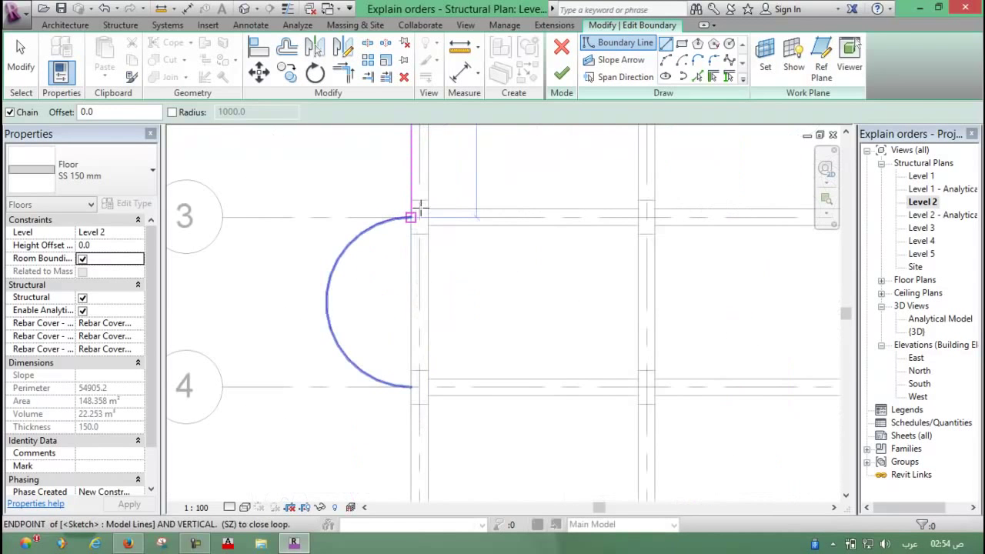
left_click(413, 217)
Join the arc's lower end to the grid 6 corner and finish the floor edit.
scroll(416, 262, "down", 2)
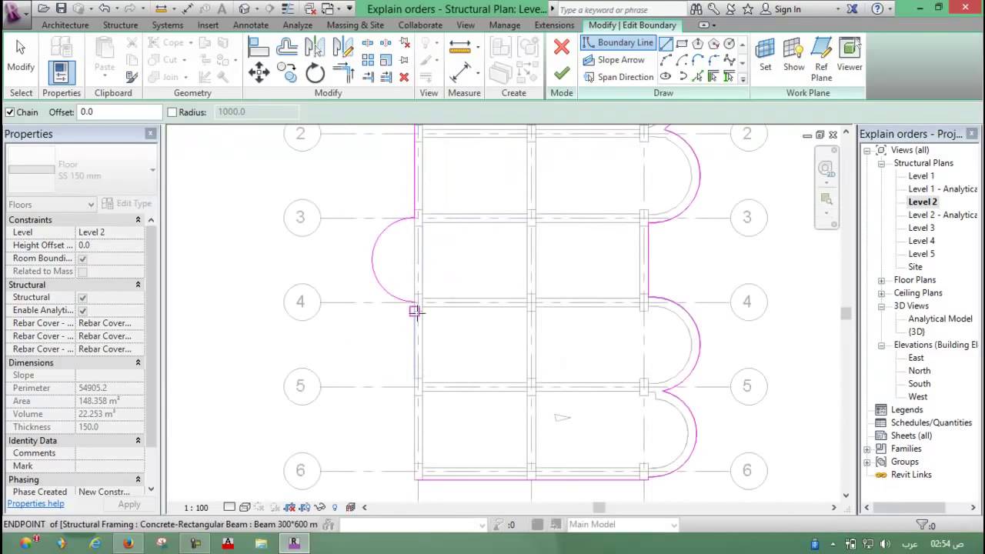
scroll(413, 292, "up", 2)
left_click(410, 290)
scroll(402, 341, "down", 2)
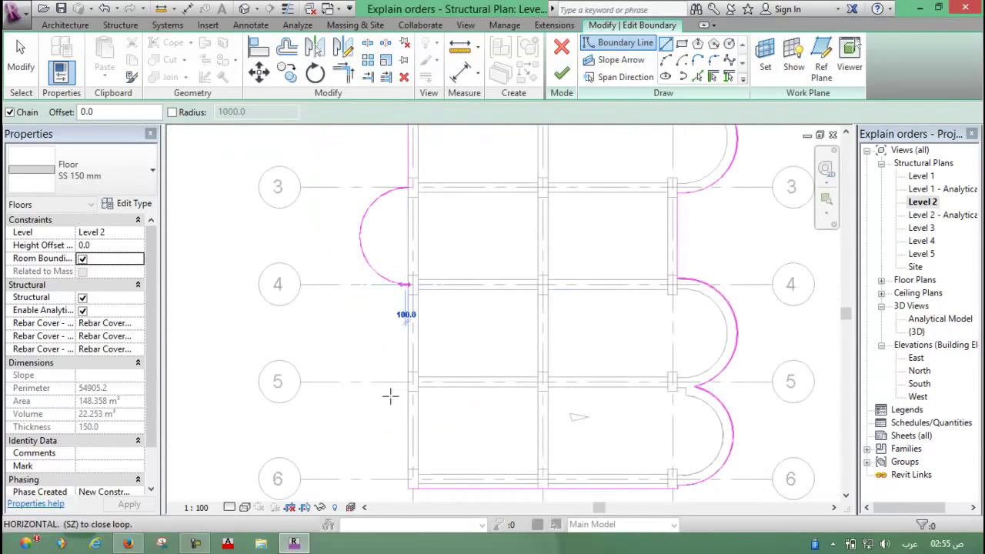
scroll(410, 344, "up", 2)
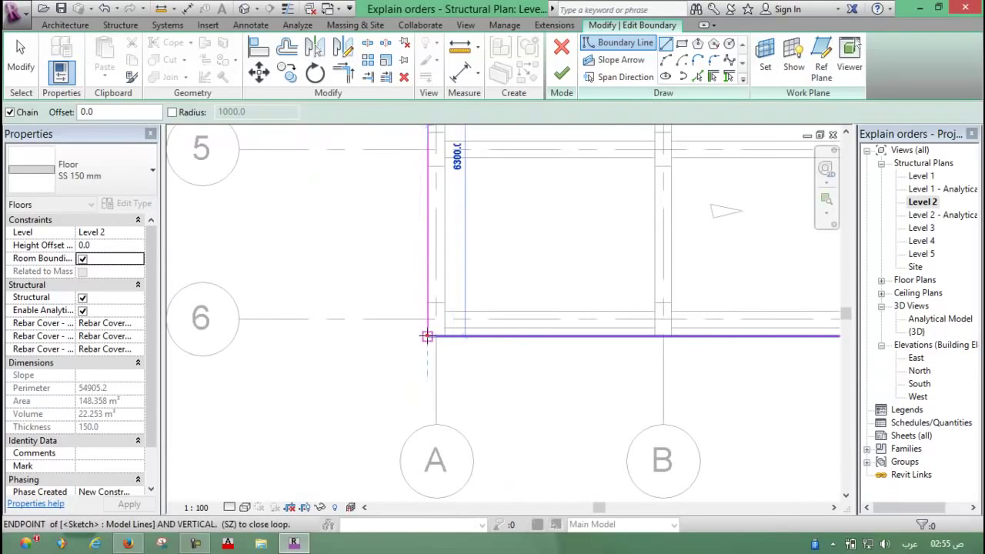
left_click(429, 336)
key("Escape")
key("Escape")
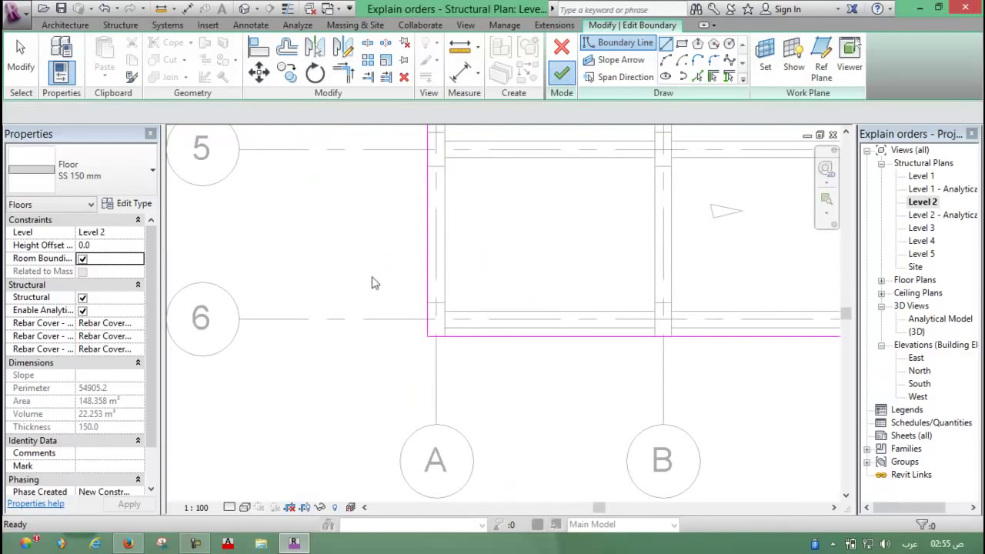
left_click(561, 73)
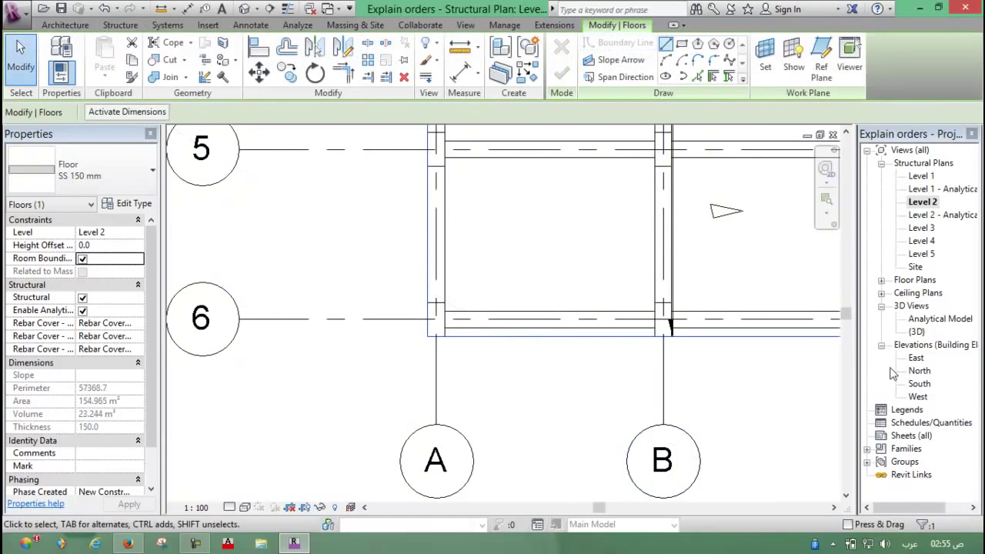
Open the {3D} view and orbit around the enlarged slab, centring the curved lobe.
double_click(916, 331)
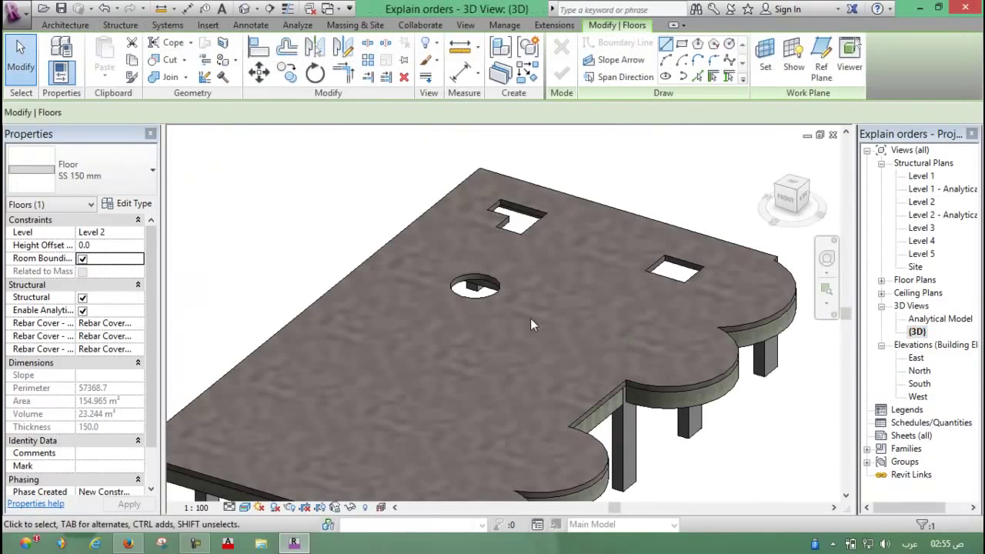
scroll(530, 318, "down", 5)
left_click(369, 231)
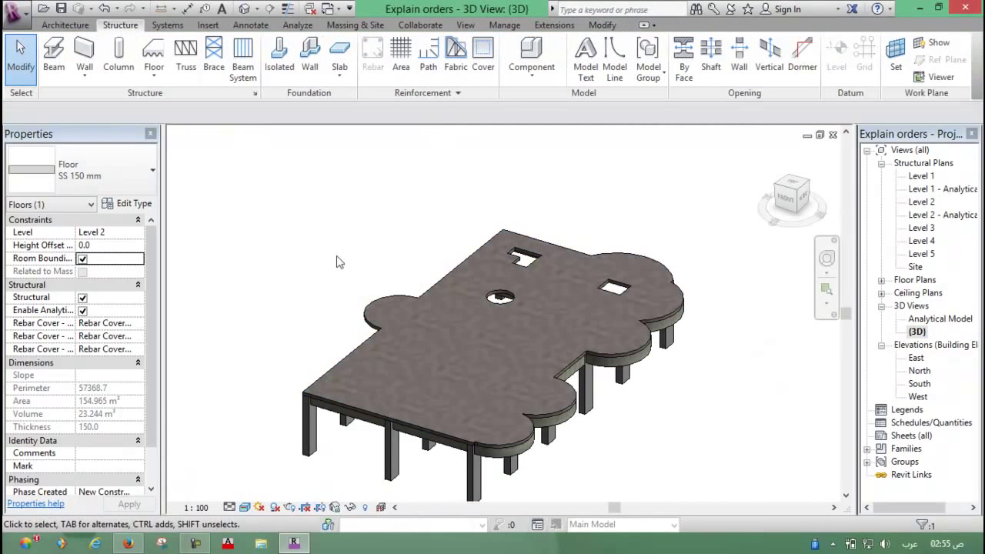
left_click(319, 330)
mouse_move(319, 330)
middle_mouse_down("shift")
mouse_move(559, 444)
mouse_move(518, 449)
middle_mouse_up("shift")
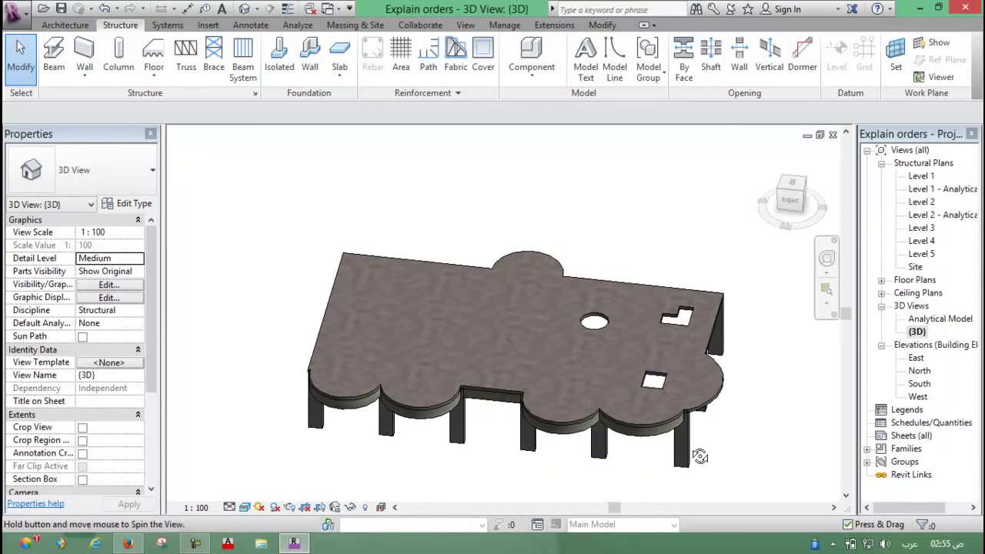
mouse_move(699, 456)
middle_mouse_down("shift")
mouse_move(682, 380)
mouse_move(619, 427)
middle_mouse_up("shift")
scroll(616, 419, "up", 3)
scroll(500, 427, "up", 3)
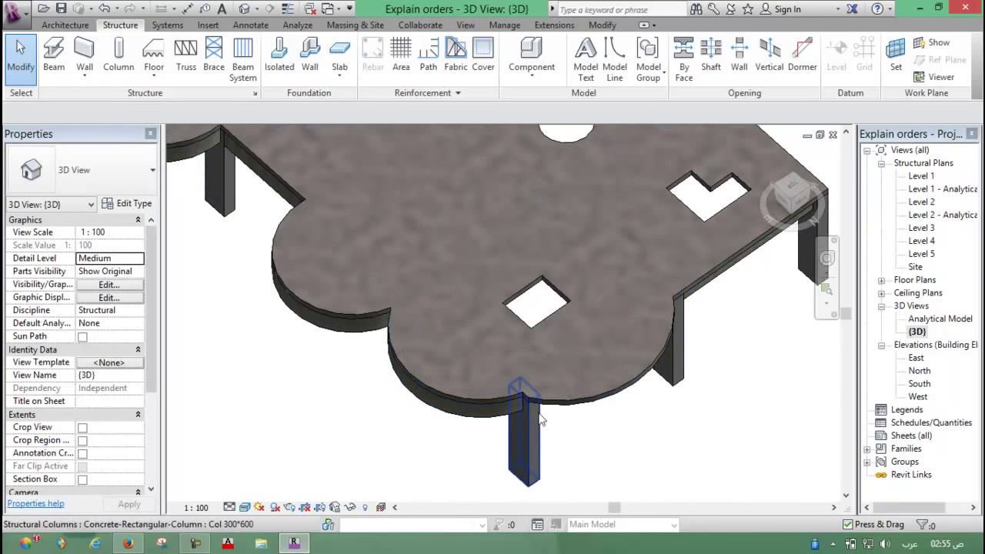
middle_click_drag(452, 439, 531, 423)
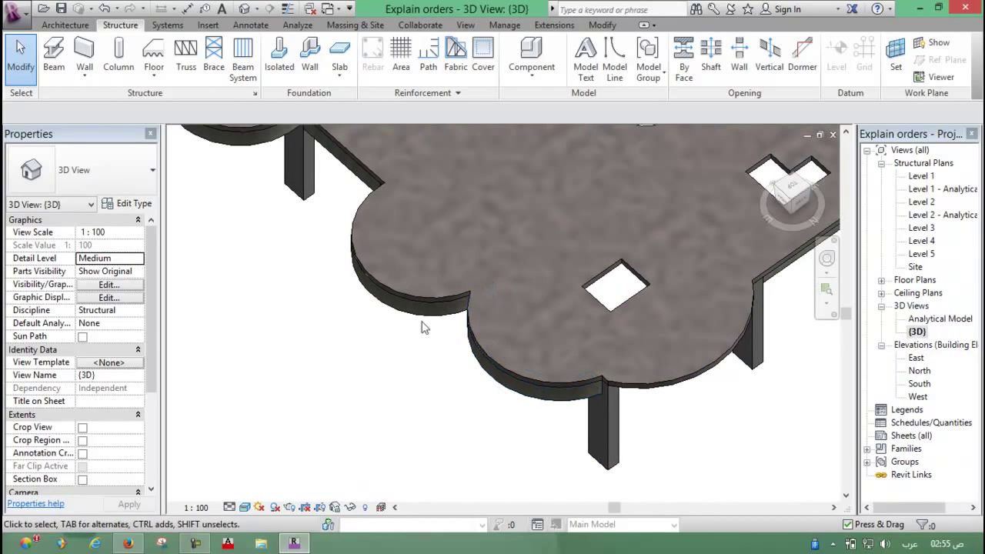
Open the Level 2 plan and inspect the curved beams between grids 5–6 and 4–5.
double_click(923, 203)
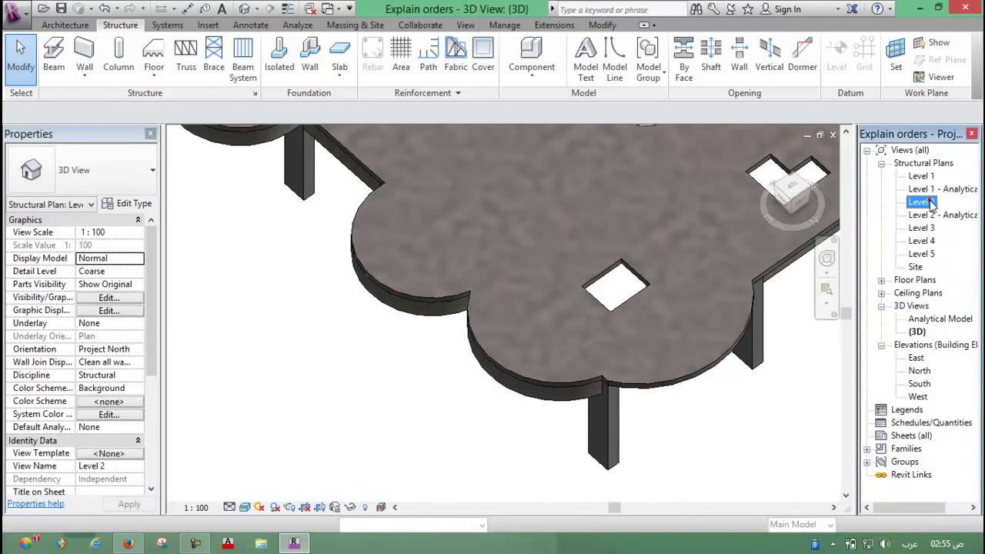
scroll(524, 333, "down", 3)
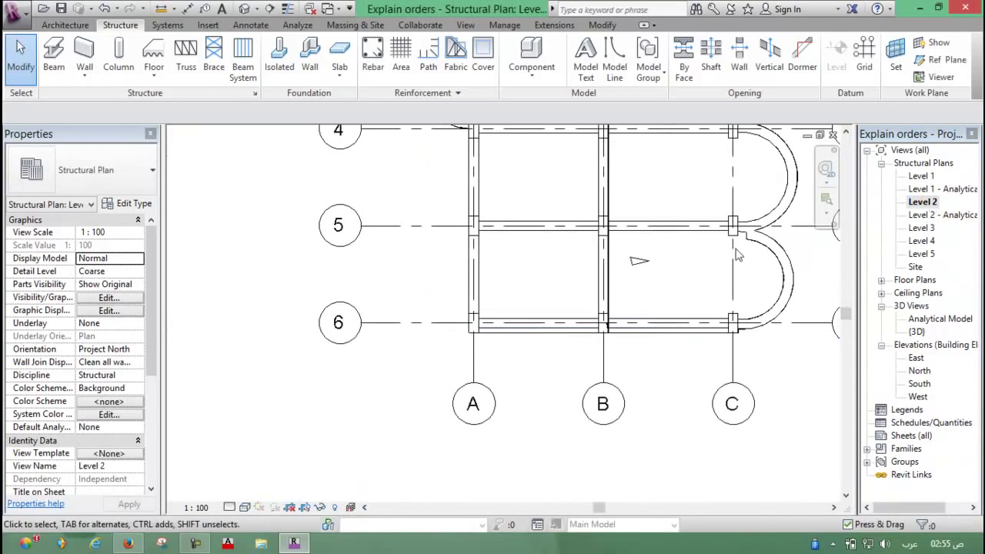
middle_click_drag(762, 270, 659, 282)
scroll(671, 264, "up", 3)
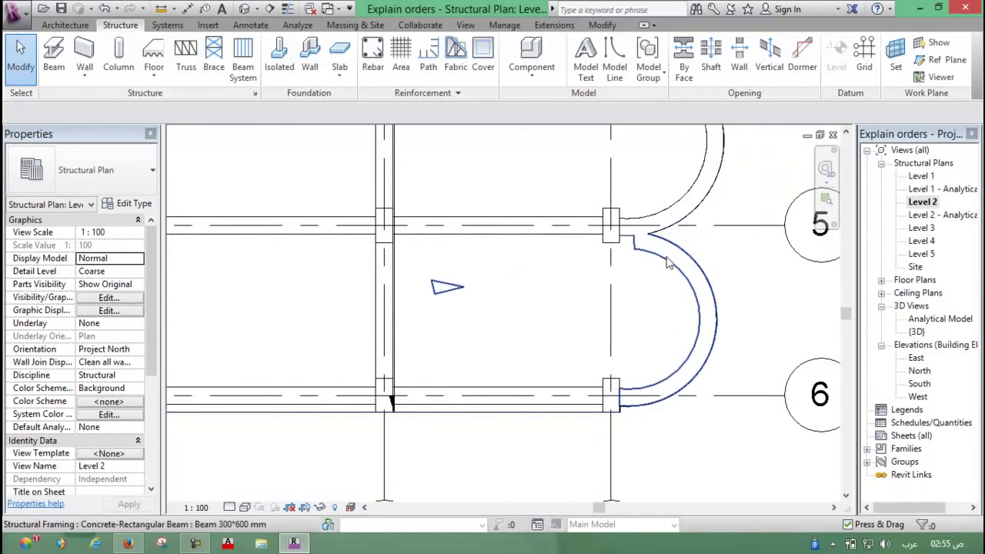
left_click(671, 264)
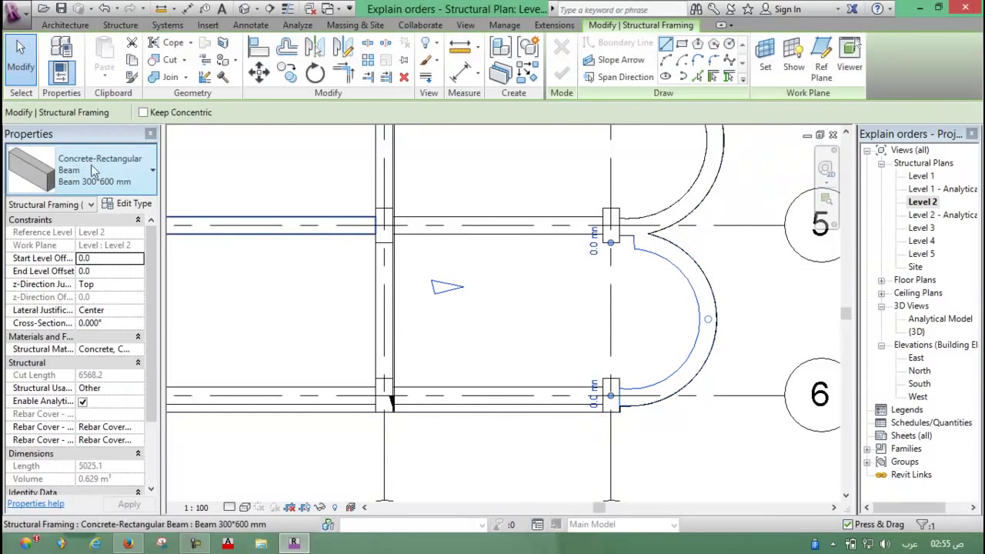
left_click(504, 305)
middle_click_drag(690, 188, 613, 278)
left_click(615, 279)
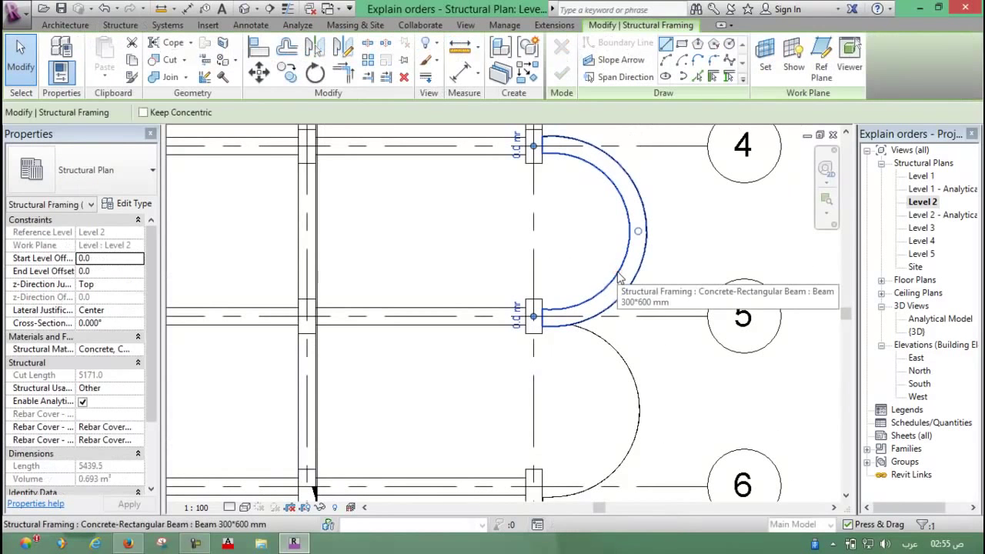
left_click(622, 213)
Inspect the curved beams between grids 2–3 and 1–2.
scroll(623, 213, "down", 3)
mouse_move(623, 213)
middle_mouse_down()
mouse_move(584, 351)
mouse_move(581, 222)
middle_mouse_up()
scroll(581, 222, "up", 2)
left_click(593, 227)
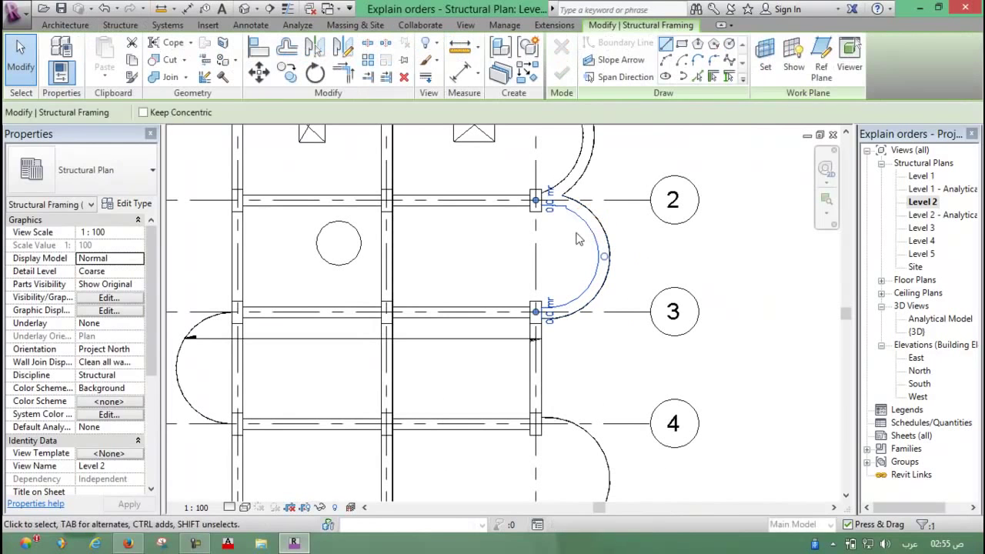
left_click(572, 244)
scroll(570, 246, "down", 2)
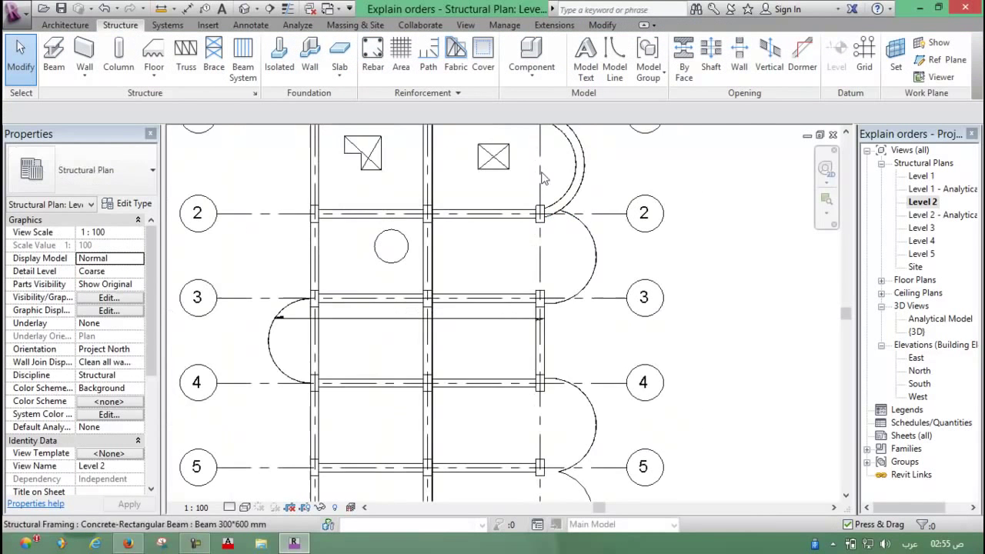
middle_click_drag(567, 185, 568, 251)
scroll(566, 247, "up", 1)
left_click(566, 252)
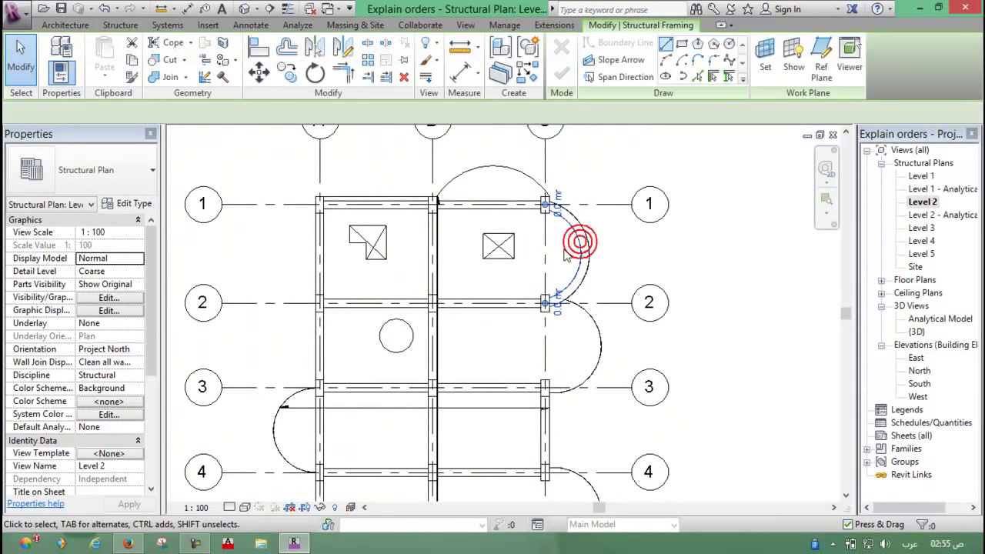
left_click(567, 254)
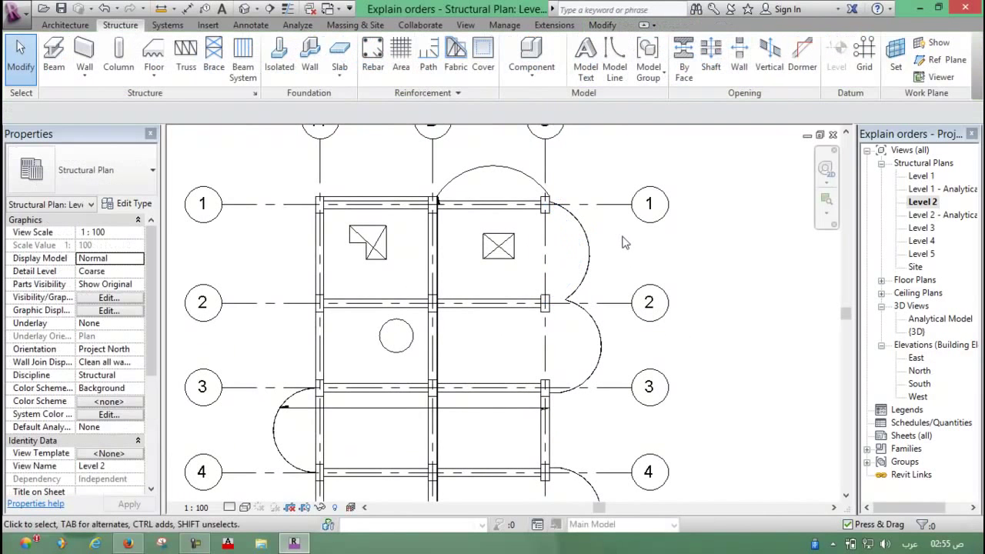
scroll(607, 240, "down", 1)
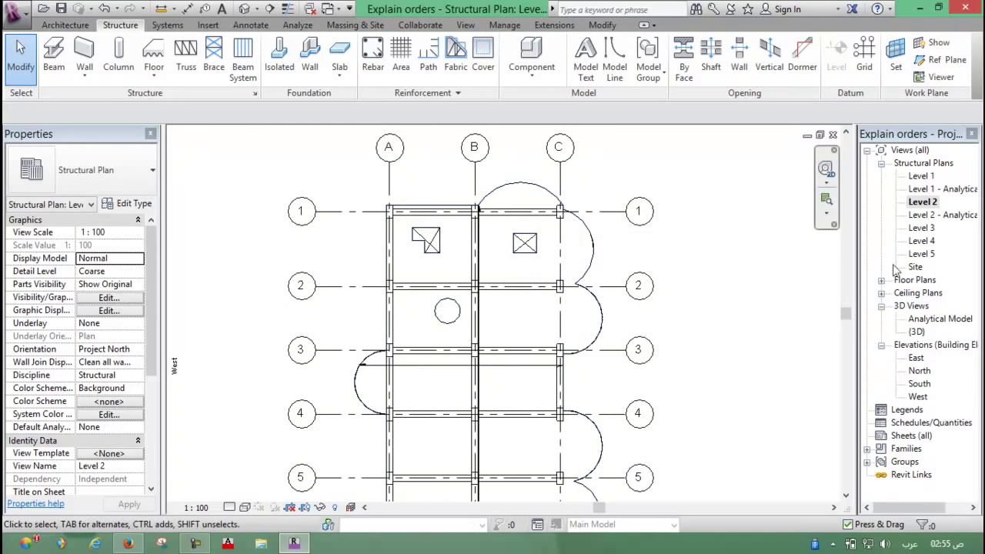
Open {3D} and orbit to a top-front view of the scalloped slab and openings.
double_click(918, 331)
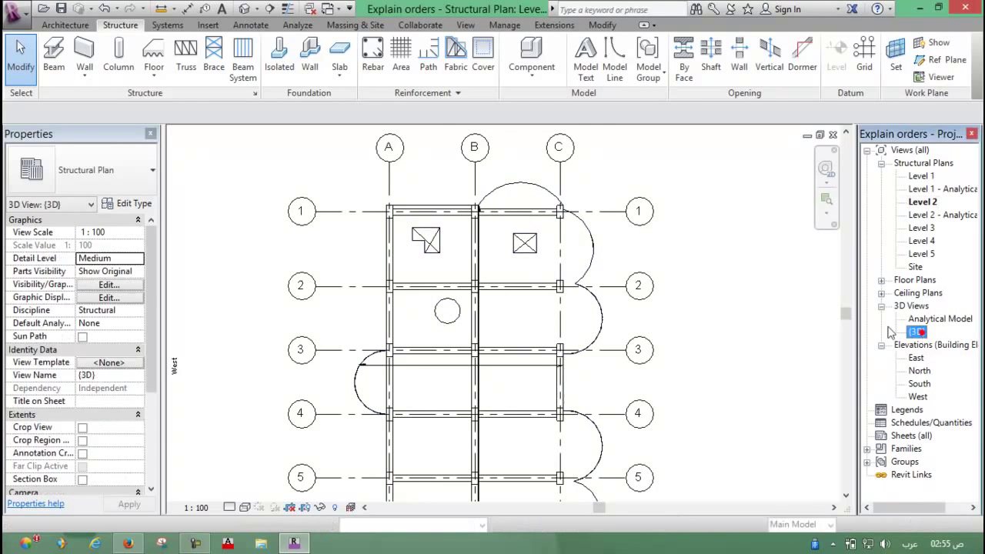
scroll(527, 306, "down", 1)
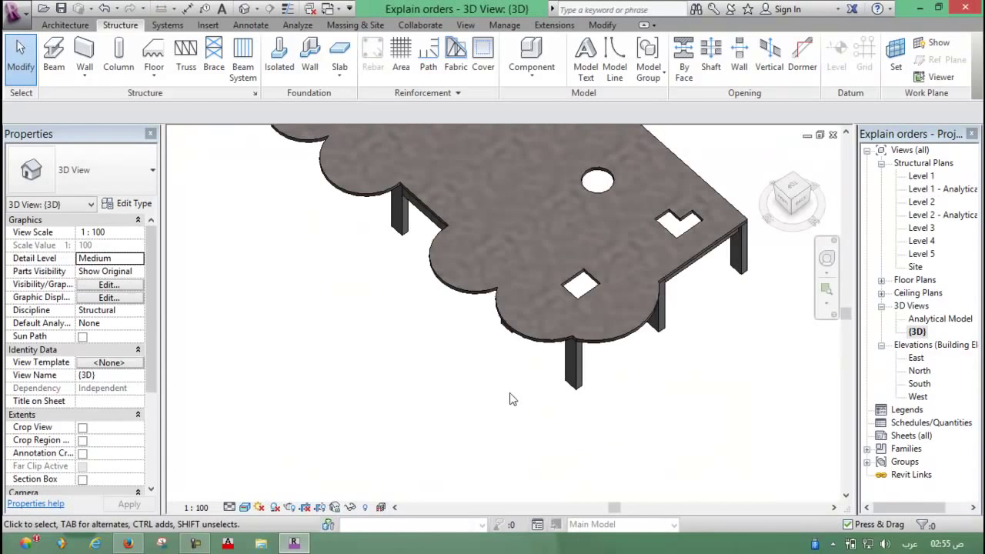
mouse_move(487, 389)
middle_mouse_down("shift")
mouse_move(523, 301)
mouse_move(577, 301)
mouse_move(445, 287)
mouse_move(419, 372)
middle_mouse_up("shift")
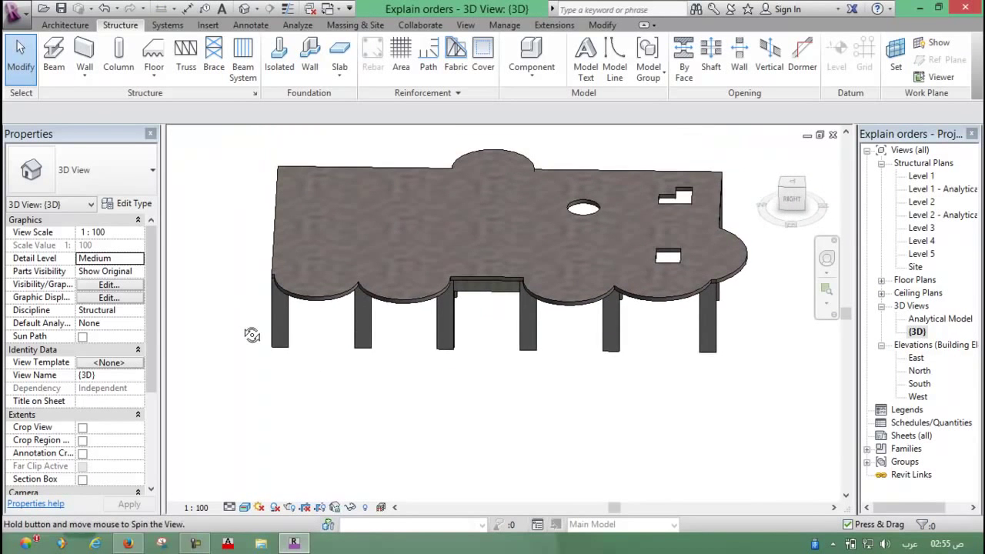
mouse_move(252, 335)
middle_mouse_down("shift")
mouse_move(283, 344)
mouse_move(283, 420)
middle_mouse_up("shift")
scroll(328, 248, "down", 2)
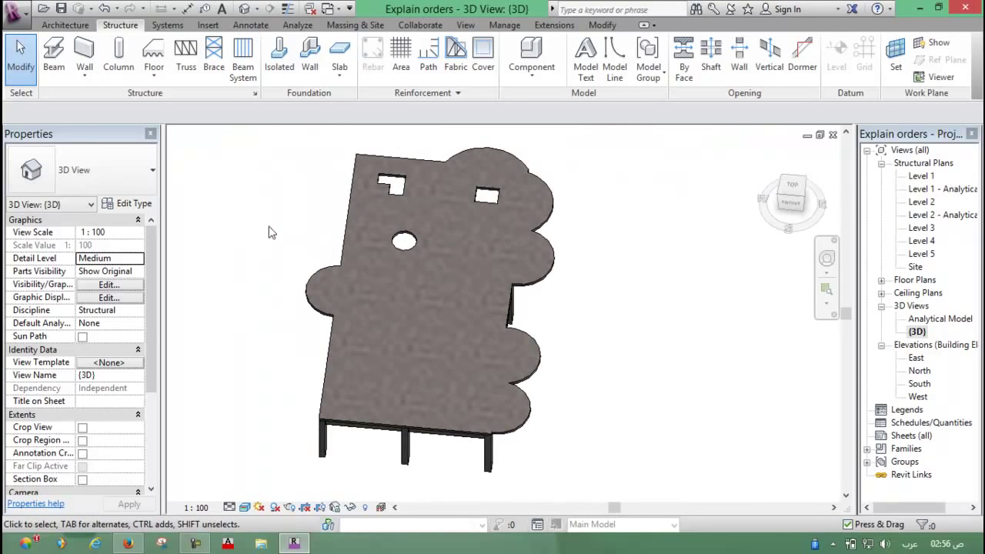
middle_click_drag(268, 233, 288, 210, "shift")
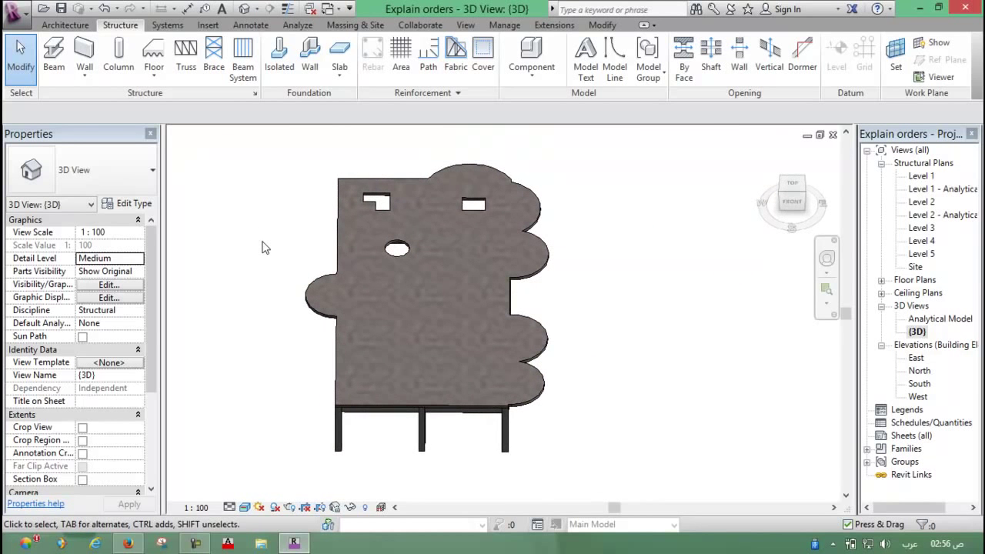